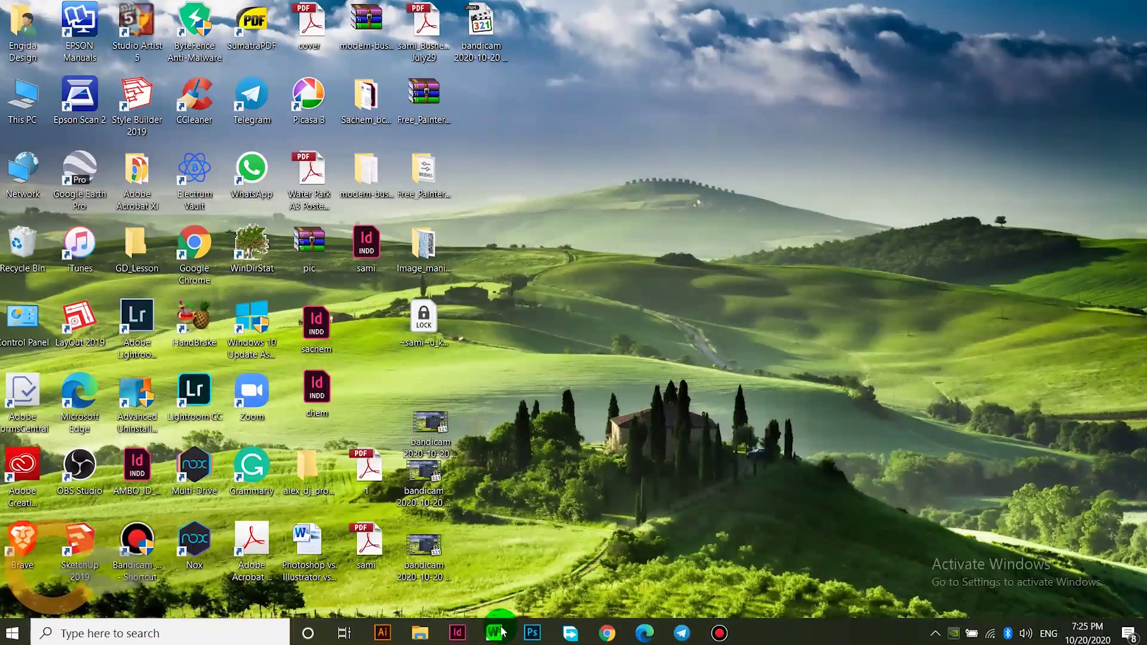
# Step: Bring up the sami.indd teal business card, inspect its objects, then clear every selection
pyautogui.click(457, 632)
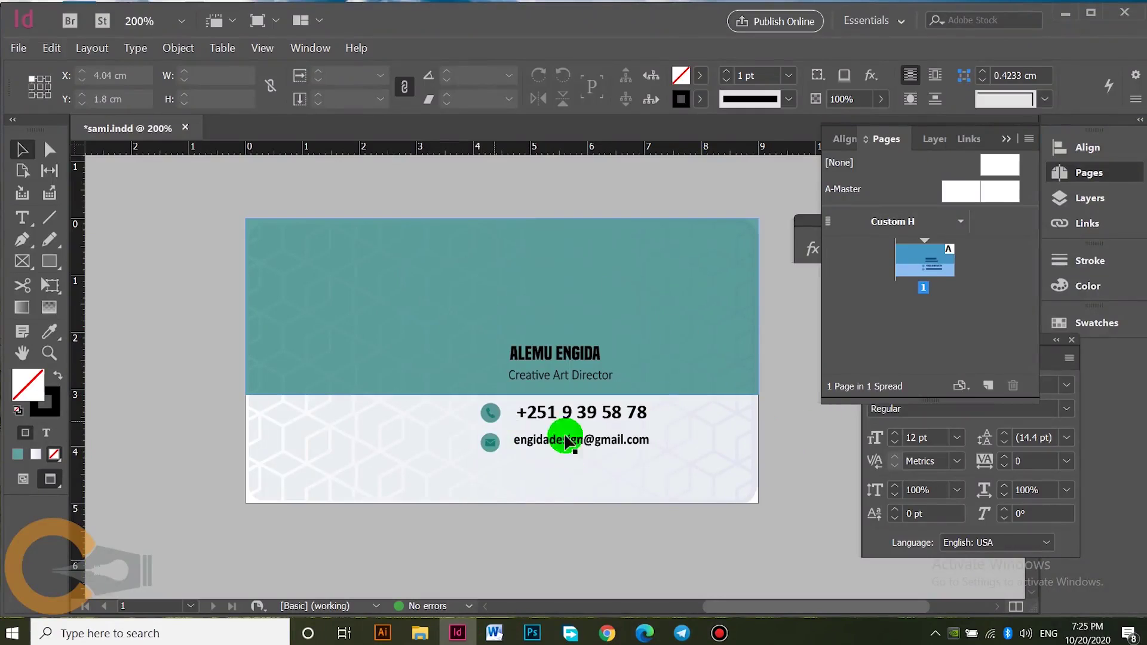
pyautogui.click(429, 365)
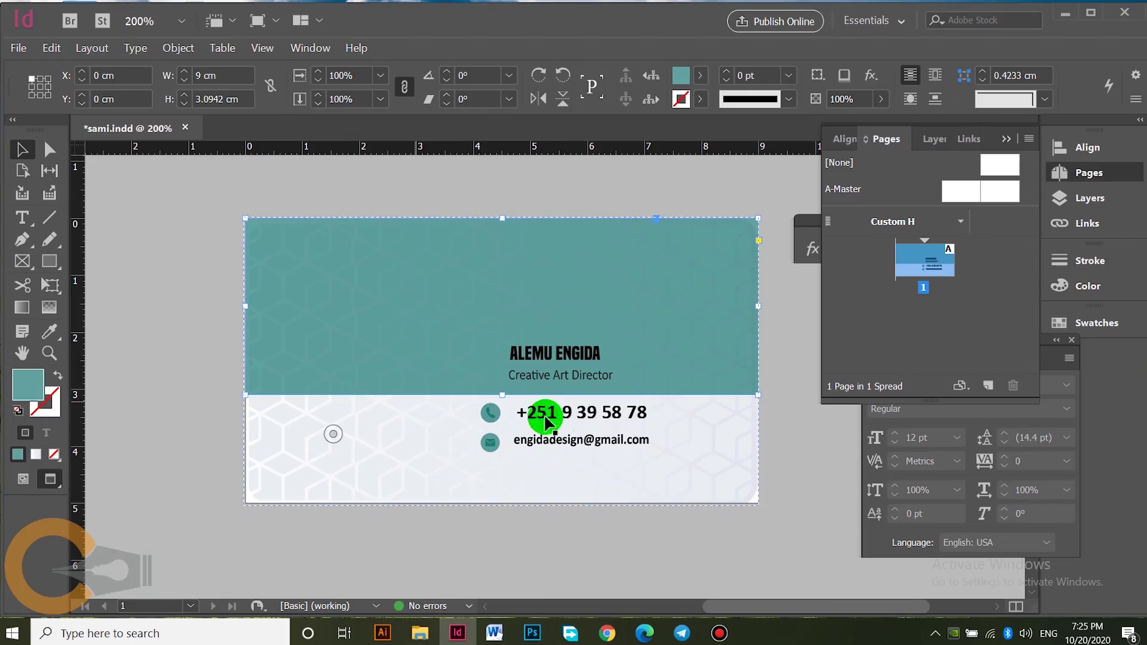
pyautogui.click(549, 549)
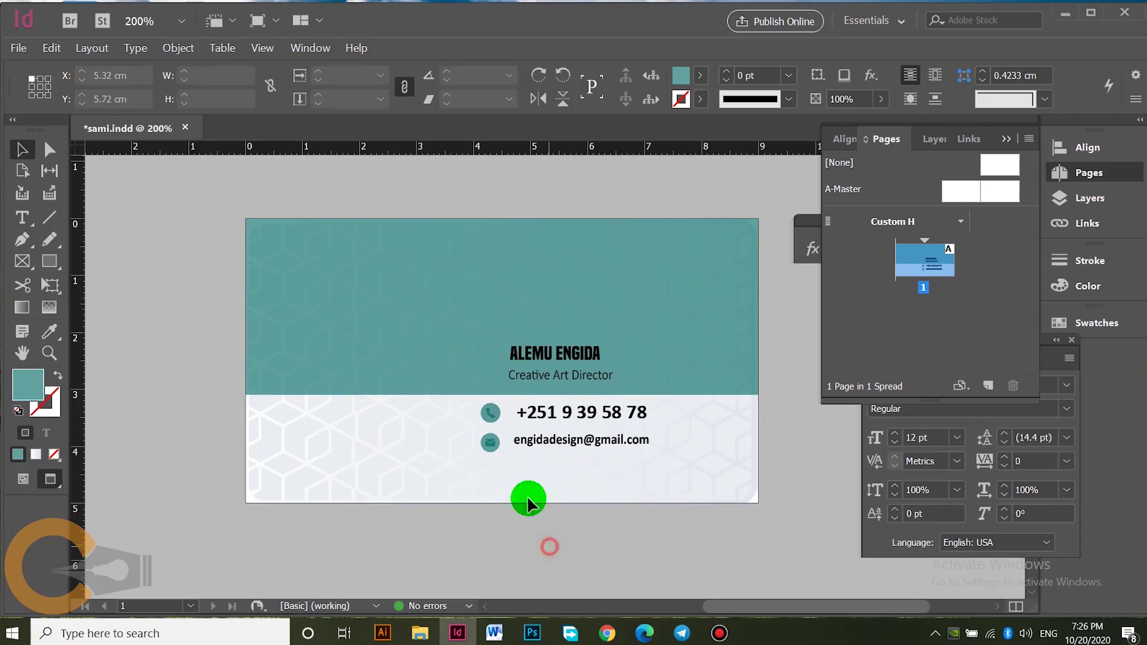
pyautogui.click(239, 207)
pyautogui.hotkey('ctrl', 'a')
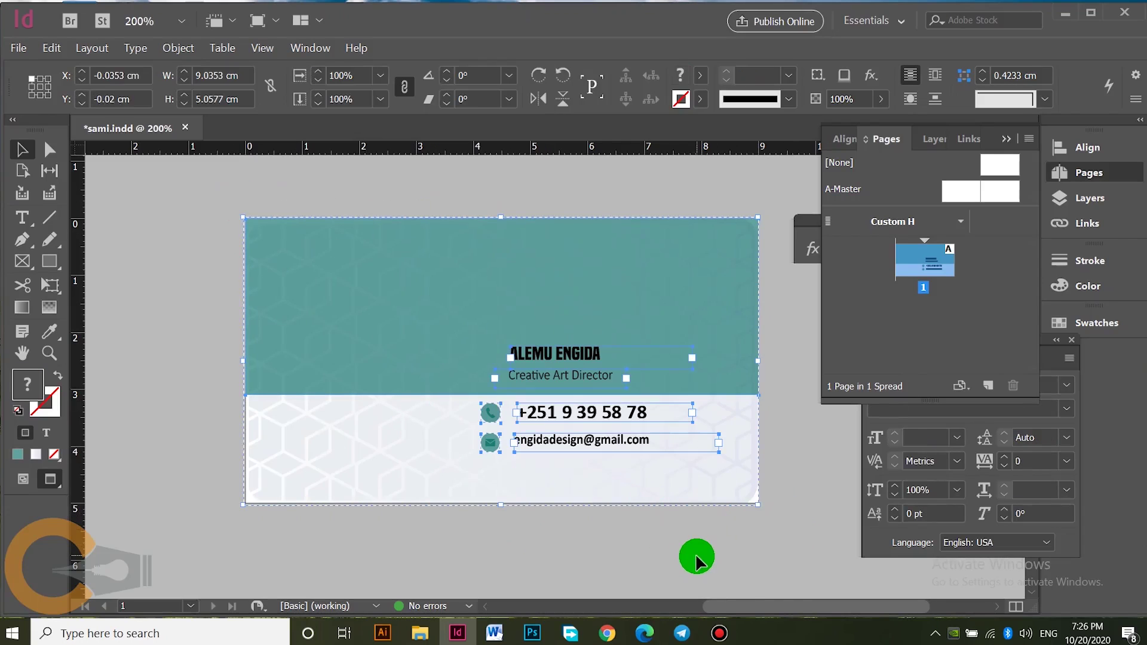
pyautogui.click(701, 562)
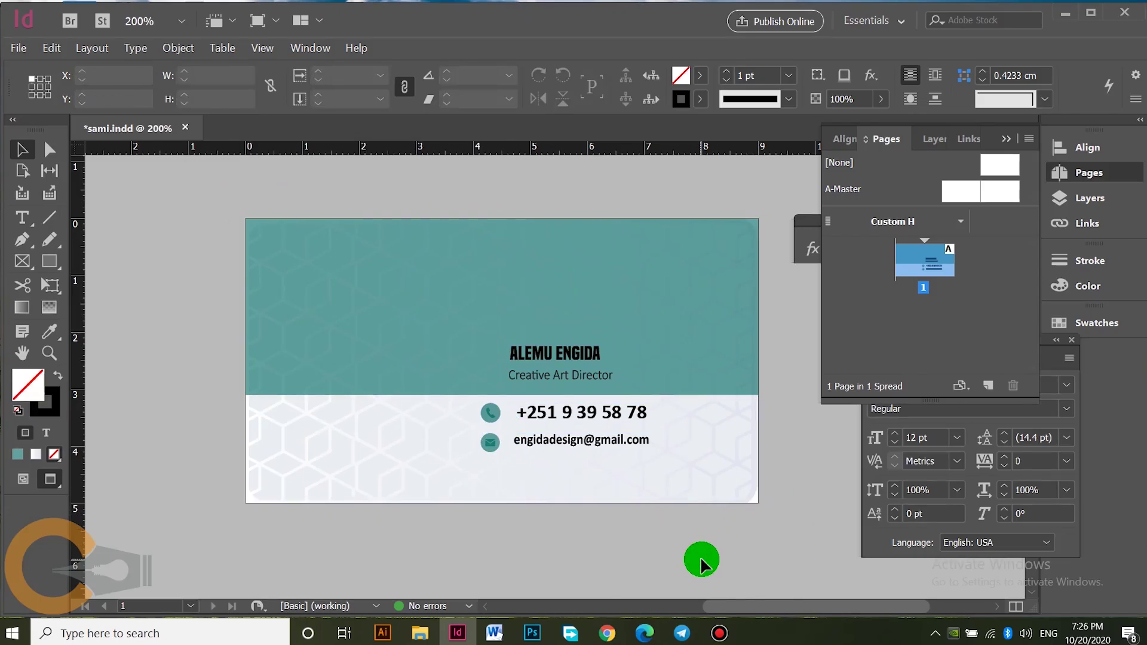
pyautogui.click(142, 168)
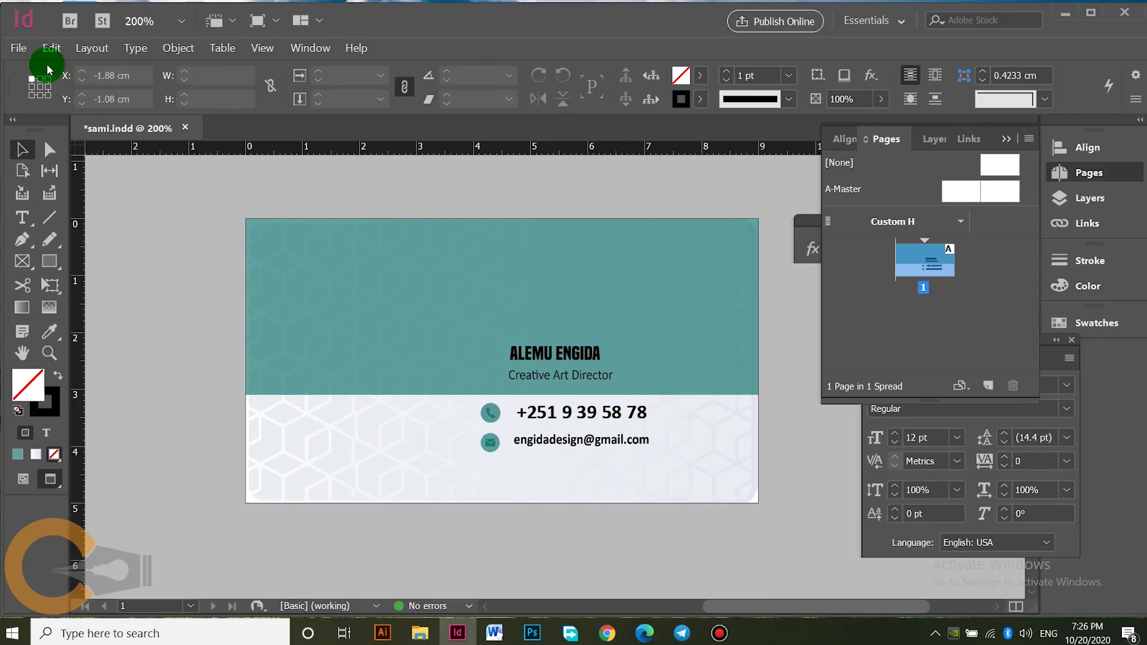
# Step: Start a new document and switch its units to centimeters
pyautogui.click(18, 47)
pyautogui.moveTo(54, 65)
pyautogui.click(262, 73)
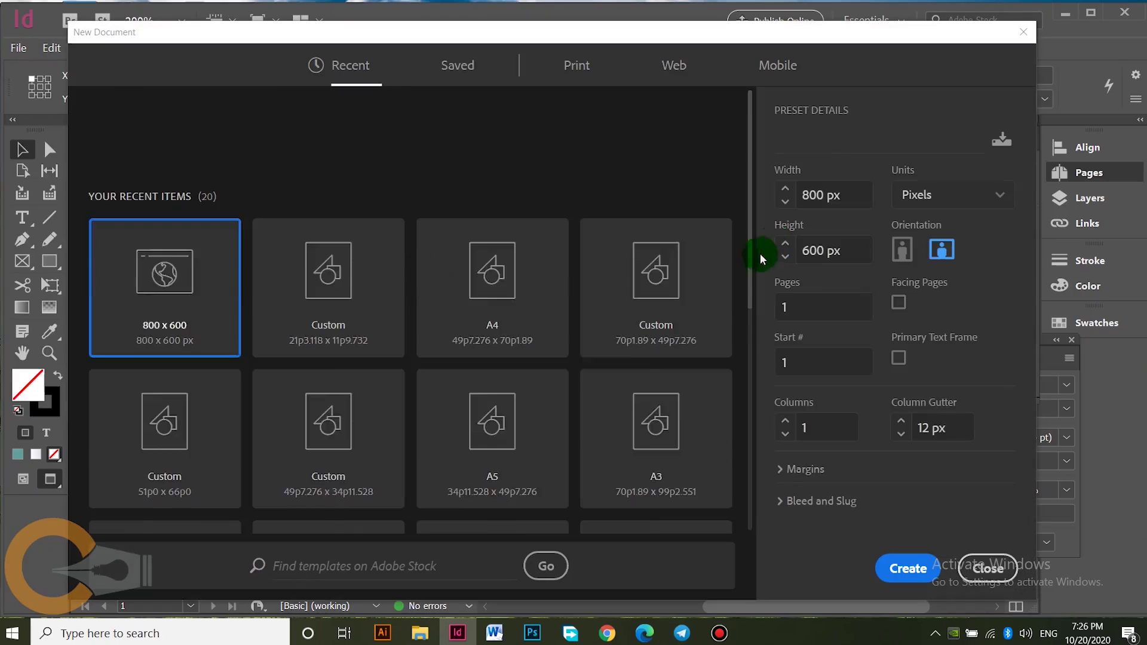
pyautogui.click(918, 201)
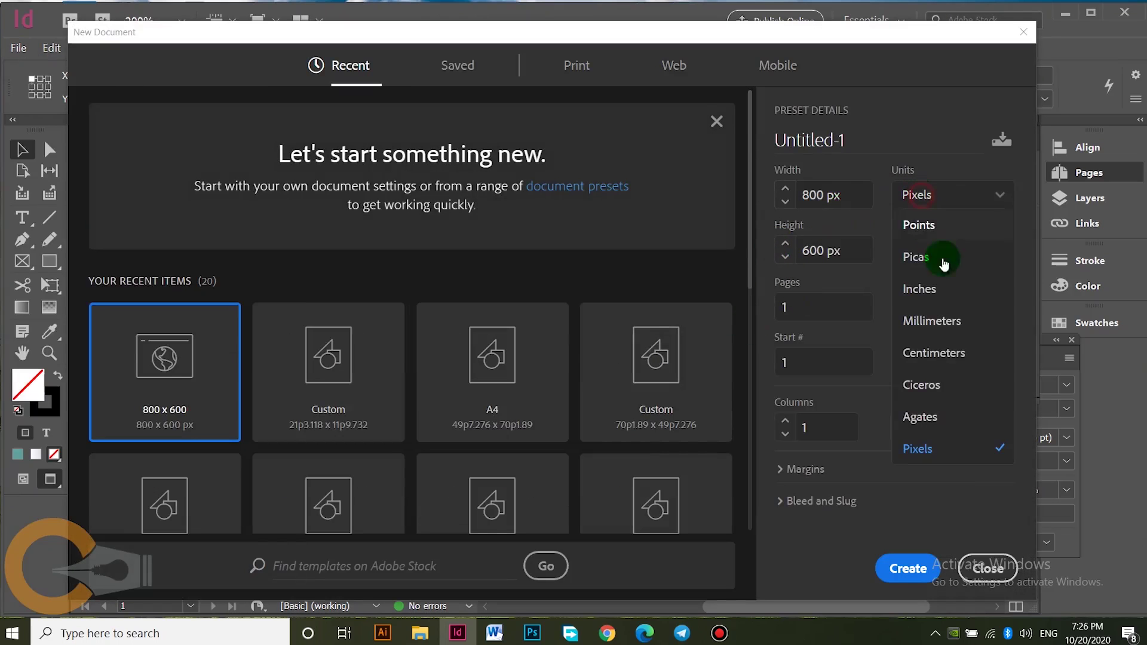
pyautogui.click(949, 357)
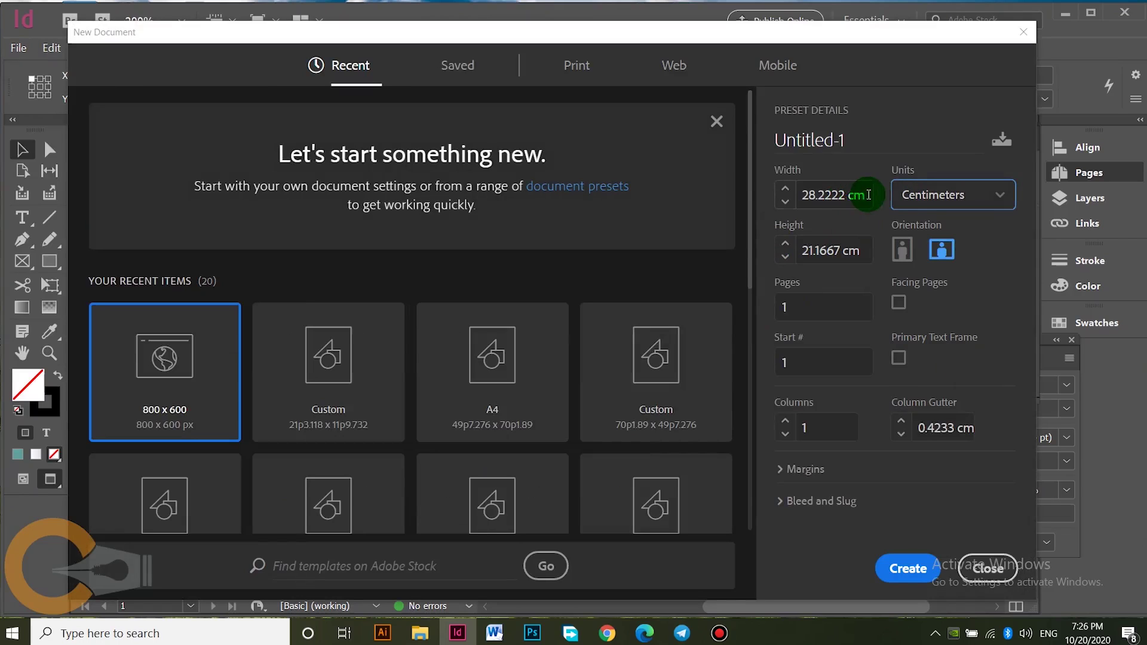
# Step: Make it 9.5 cm wide by 5.5 cm high, name it bcard, and create it
pyautogui.moveTo(866, 194); pyautogui.dragTo(732, 199)
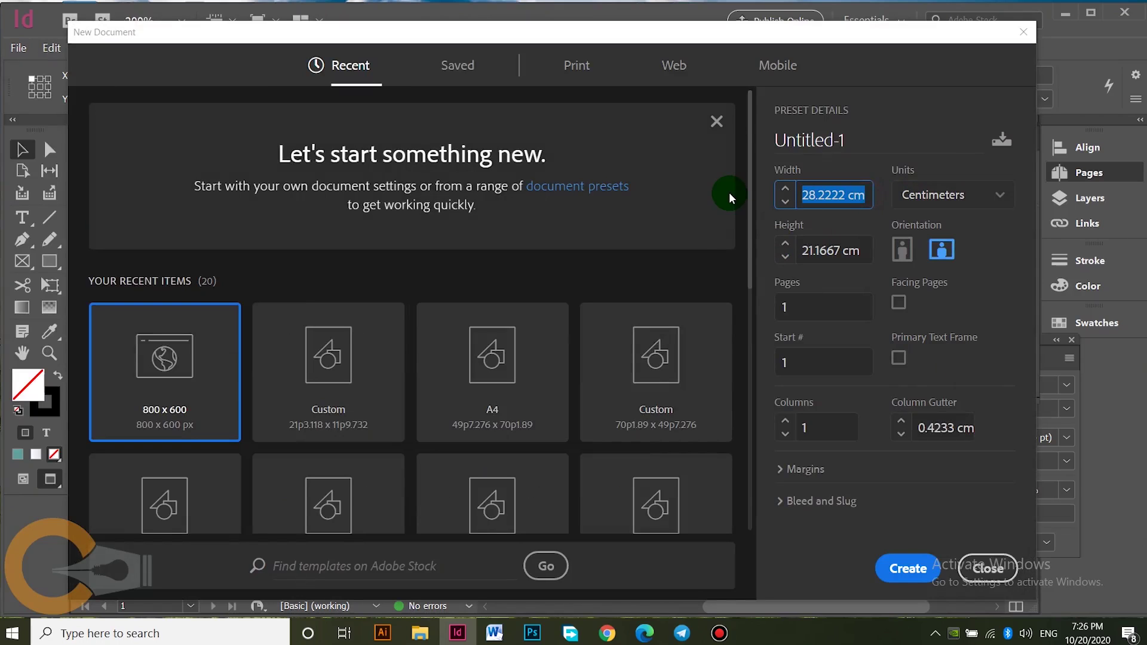
pyautogui.write('9')
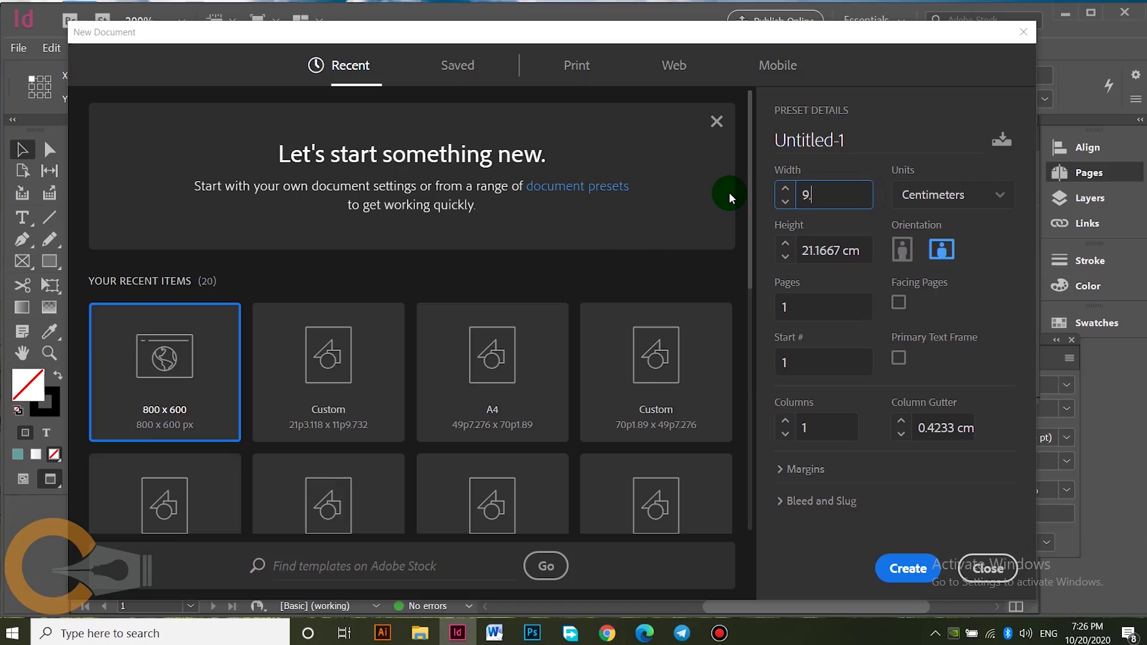
pyautogui.write('.5')
pyautogui.click(822, 250)
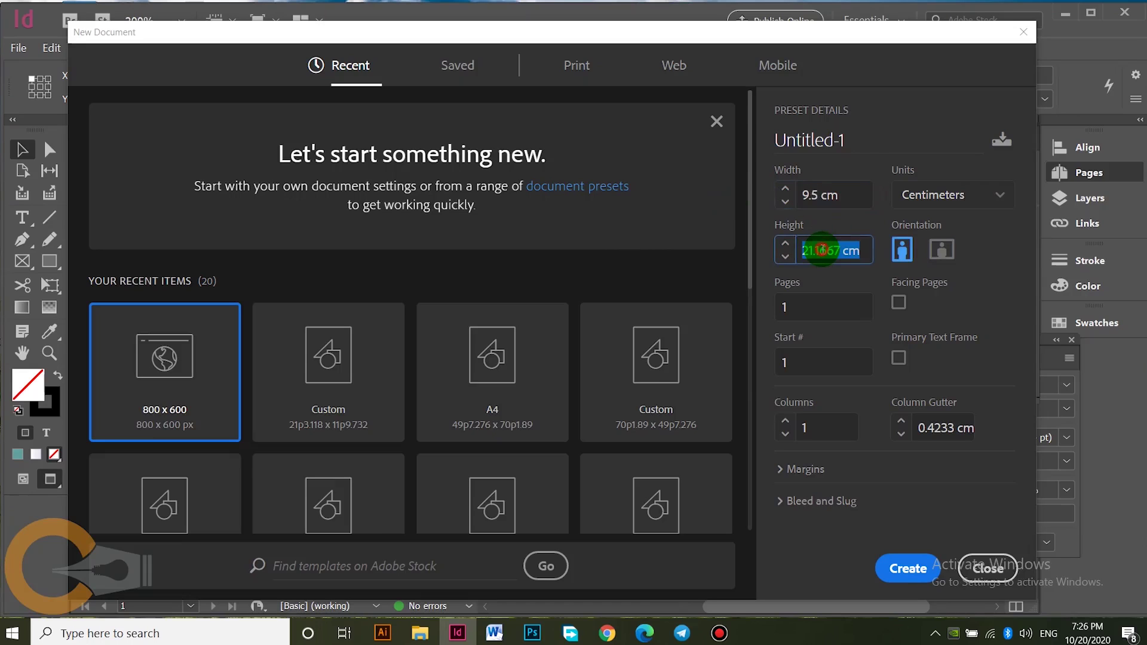
pyautogui.write('5.5')
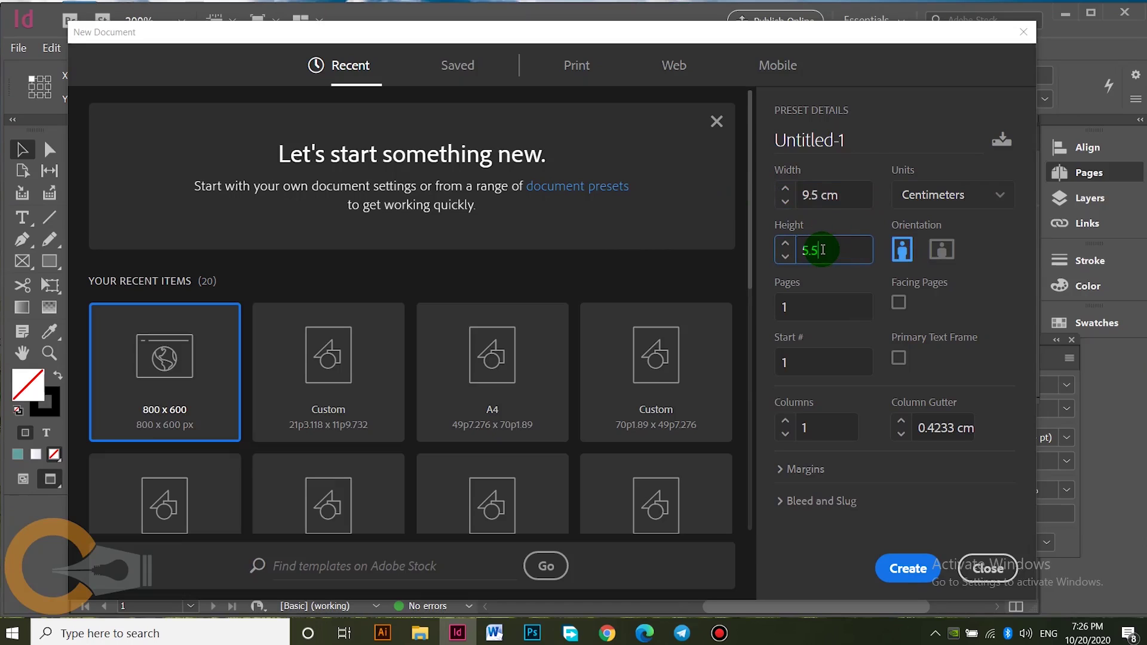
pyautogui.click(830, 195)
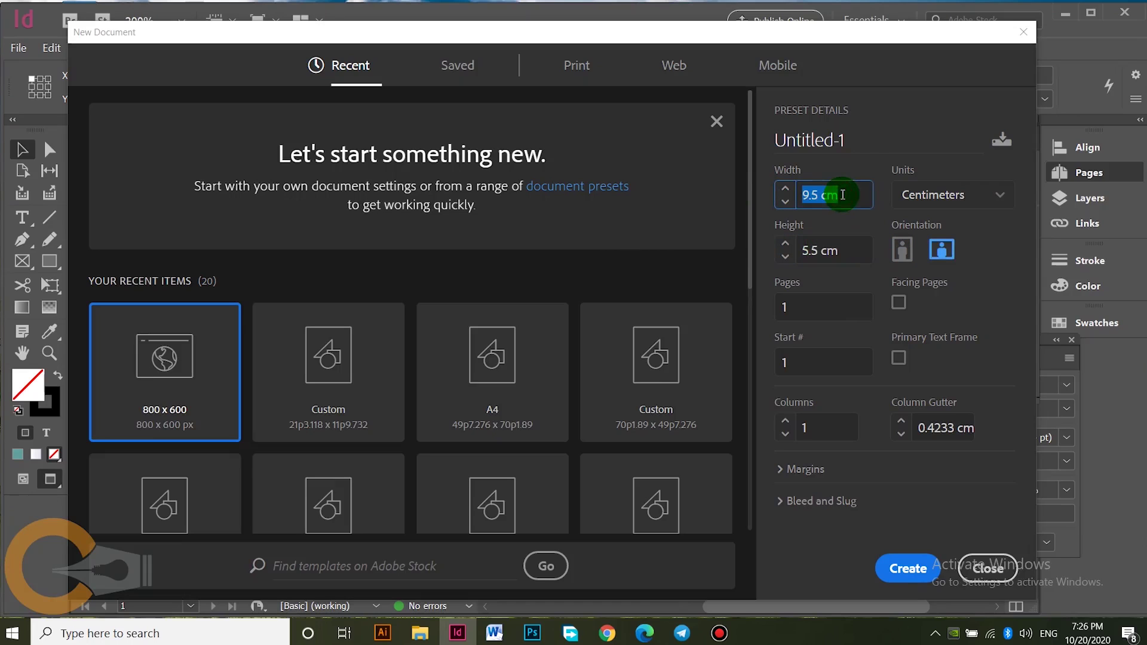
pyautogui.moveTo(853, 141); pyautogui.dragTo(760, 145)
pyautogui.write('bcard')
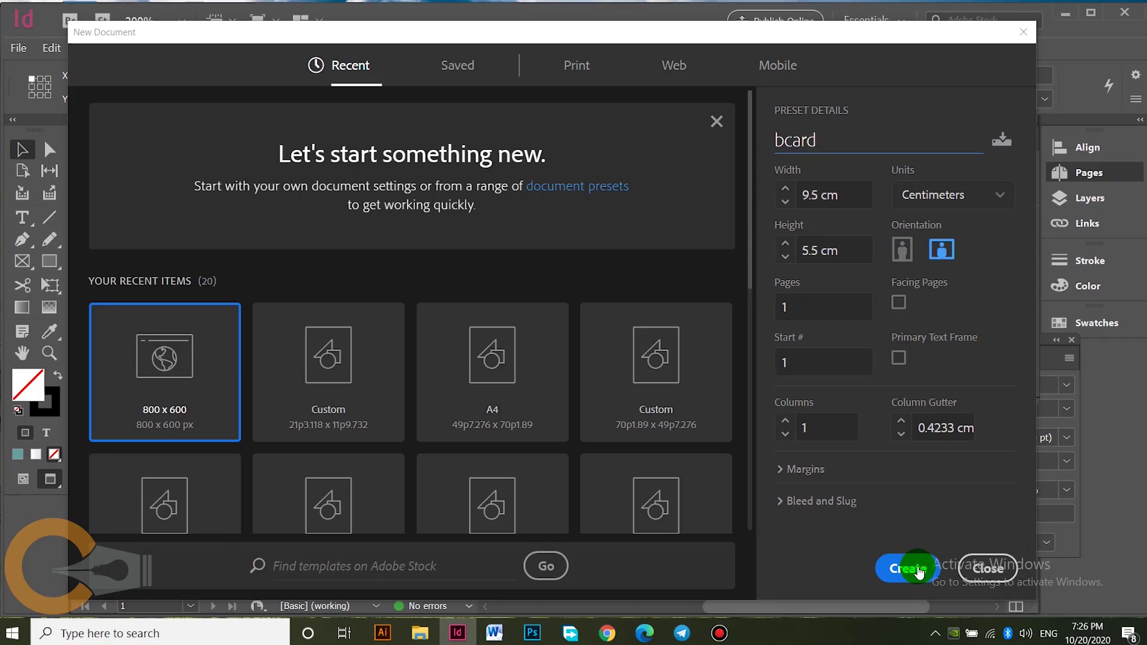
pyautogui.click(905, 568)
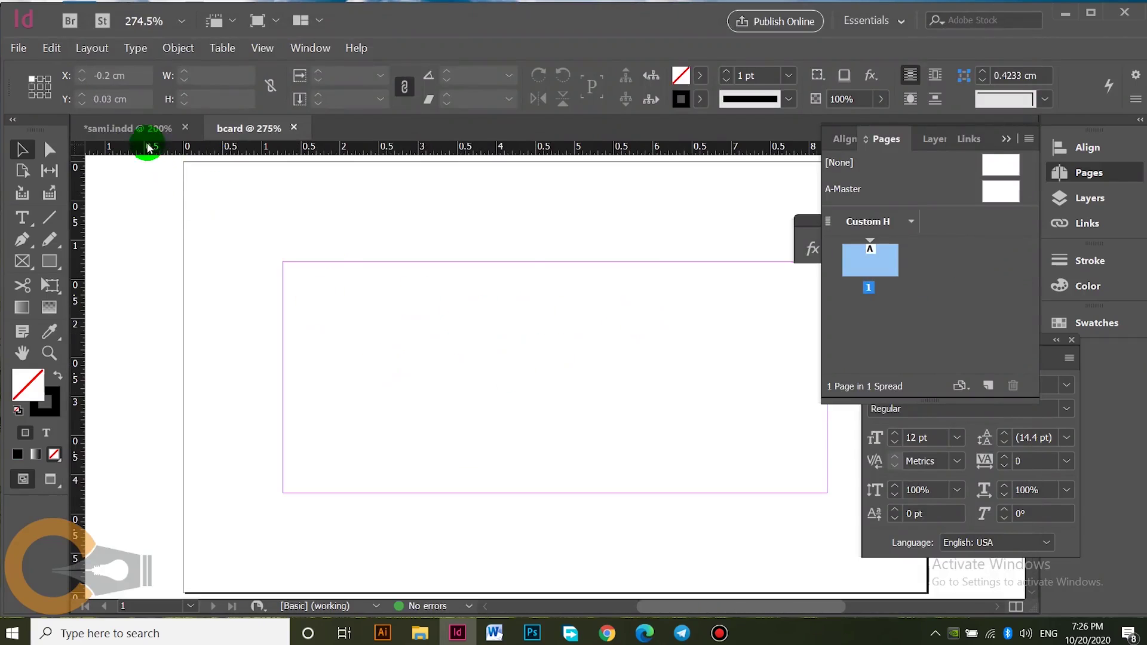
# Step: Copy all sami.indd card objects into bcard, placed at the page's top-left corner
pyautogui.click(156, 128)
pyautogui.moveTo(205, 202); pyautogui.dragTo(745, 530)
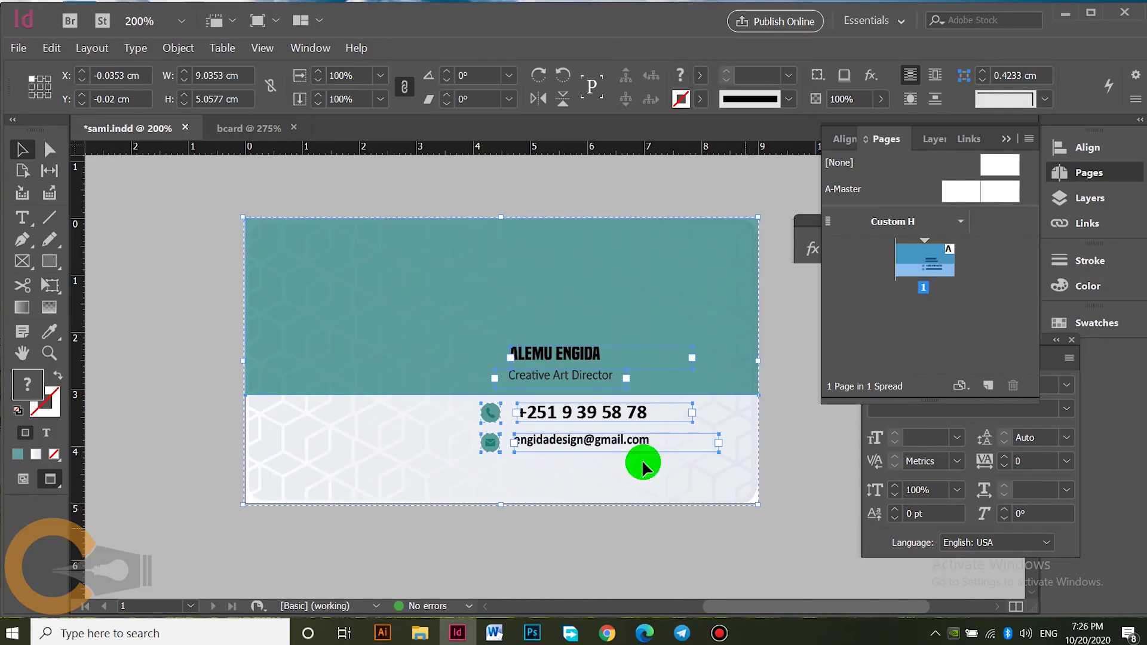
pyautogui.click(254, 130)
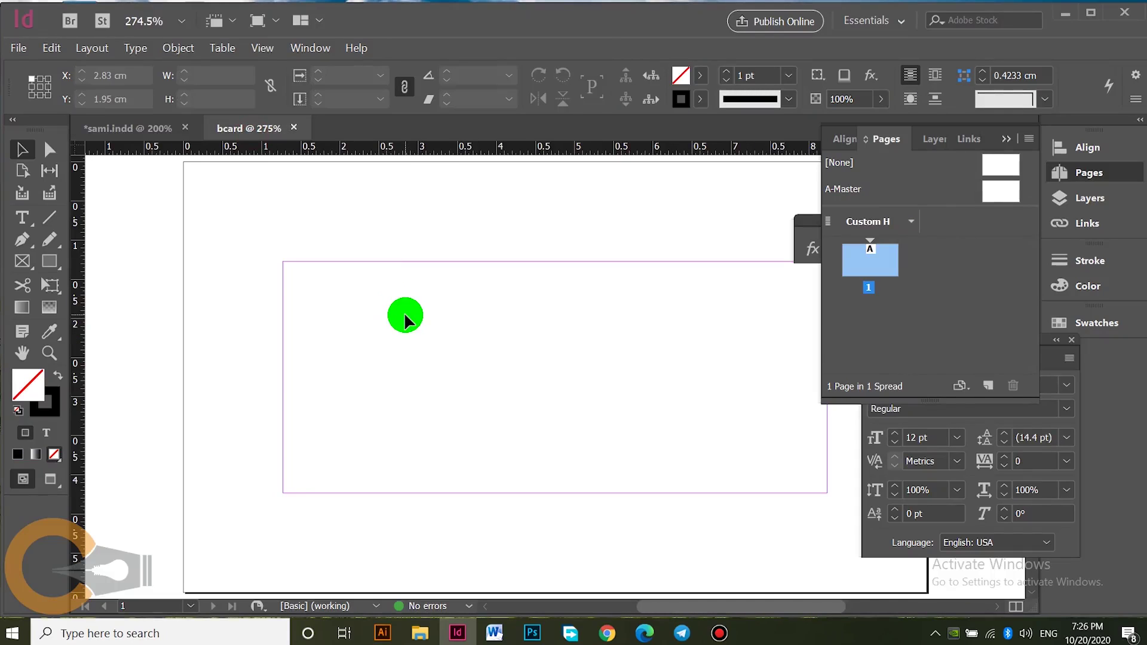
pyautogui.hotkey('ctrl', 'v')
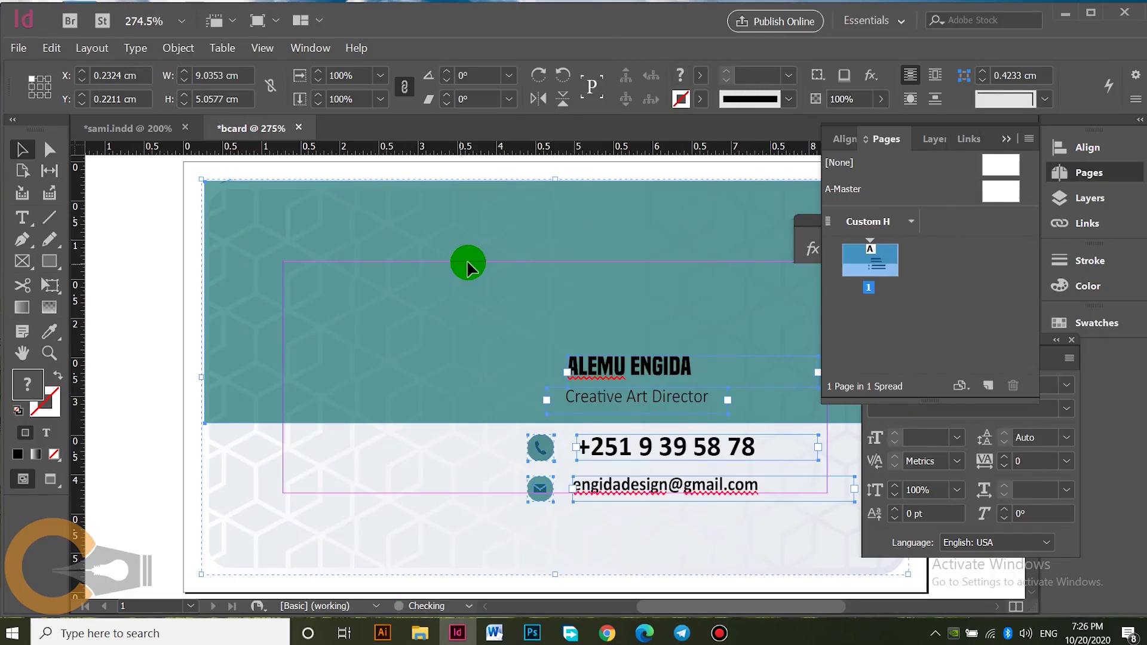
pyautogui.moveTo(468, 263); pyautogui.dragTo(452, 267)
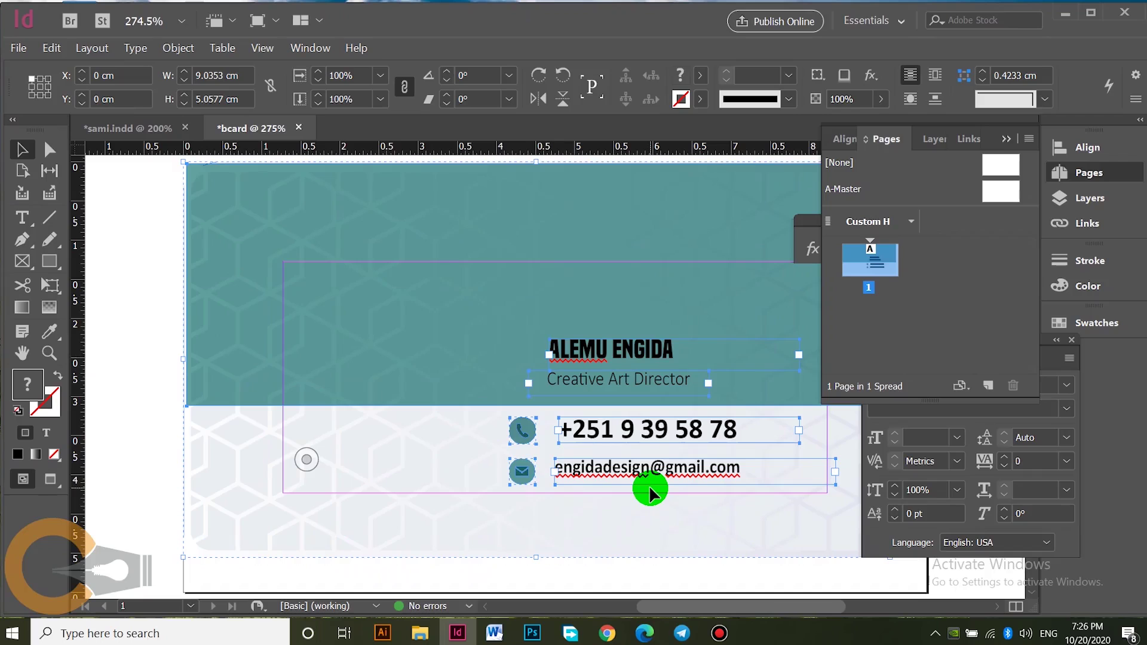
# Step: Scale the pasted card down to 8.2 cm wide and deselect it
pyautogui.hotkey('ctrl', '-')
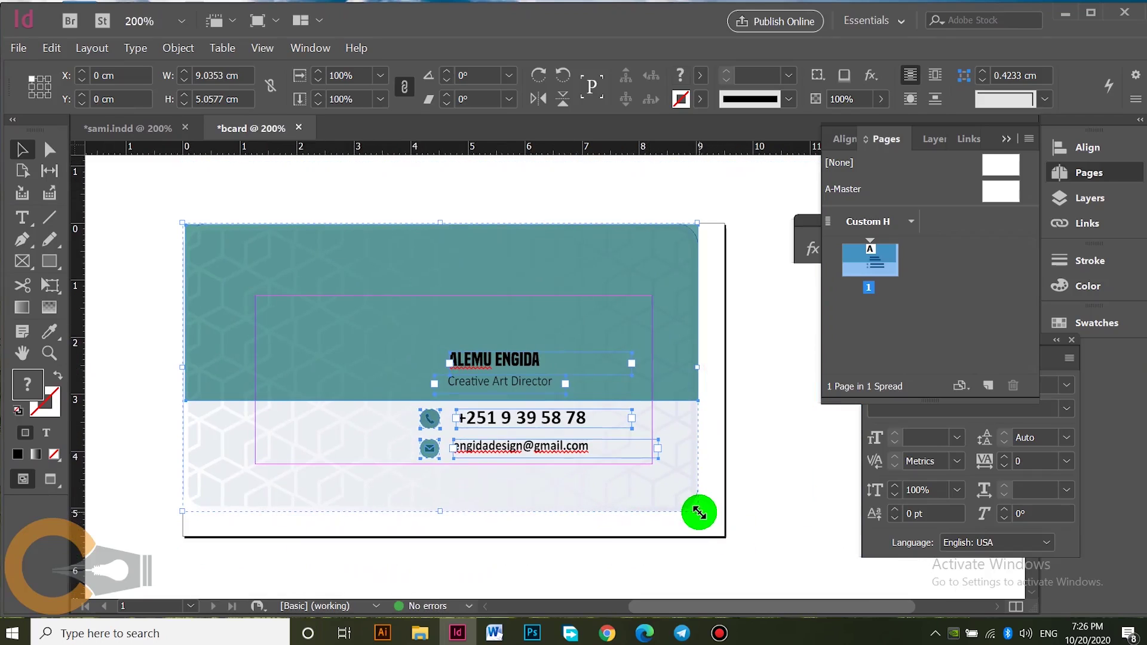
pyautogui.moveTo(699, 513); pyautogui.dragTo(653, 481)
pyautogui.click(724, 541)
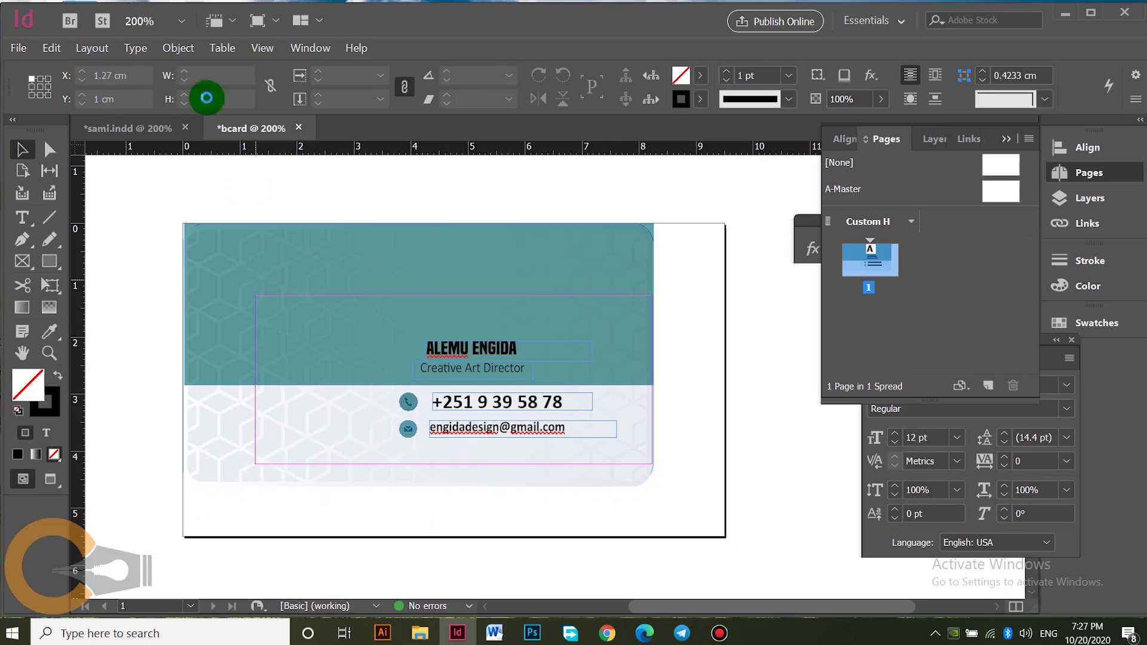
pyautogui.click(182, 49)
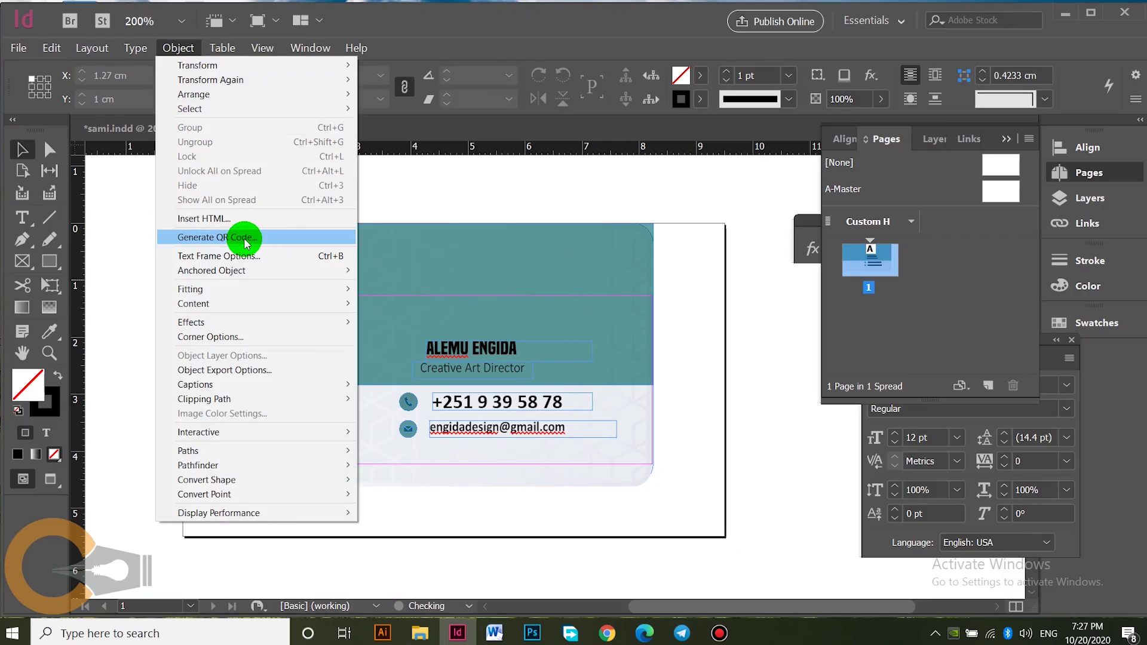
# Step: Switch to the QR Code Generator page in the browser and check its address
pyautogui.click(607, 634)
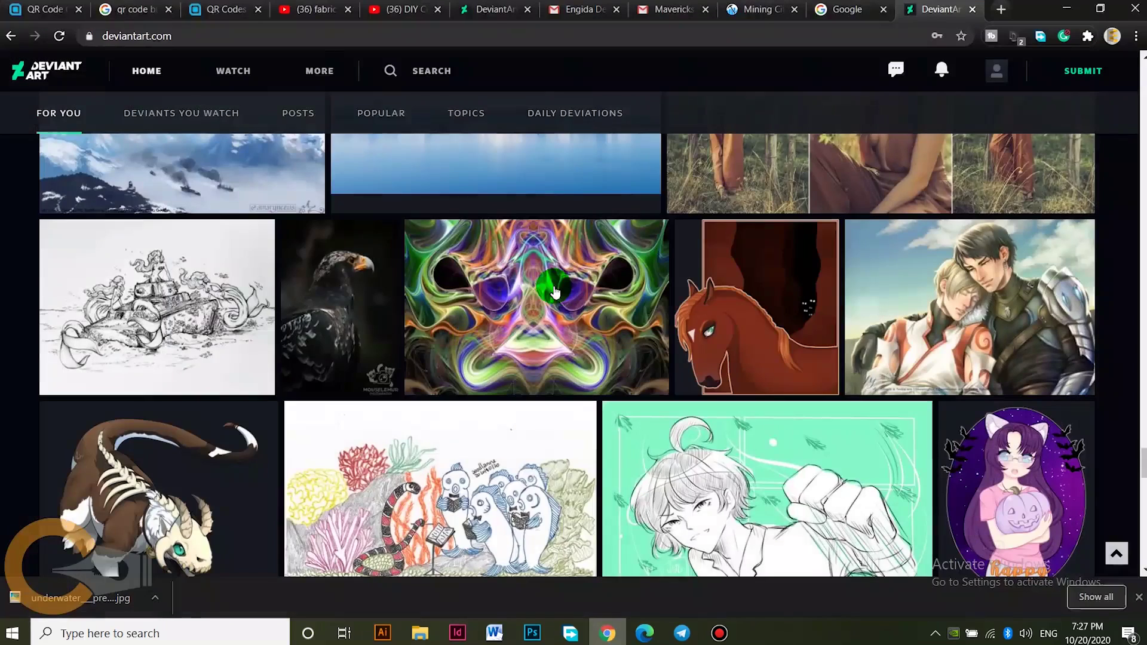
pyautogui.click(42, 9)
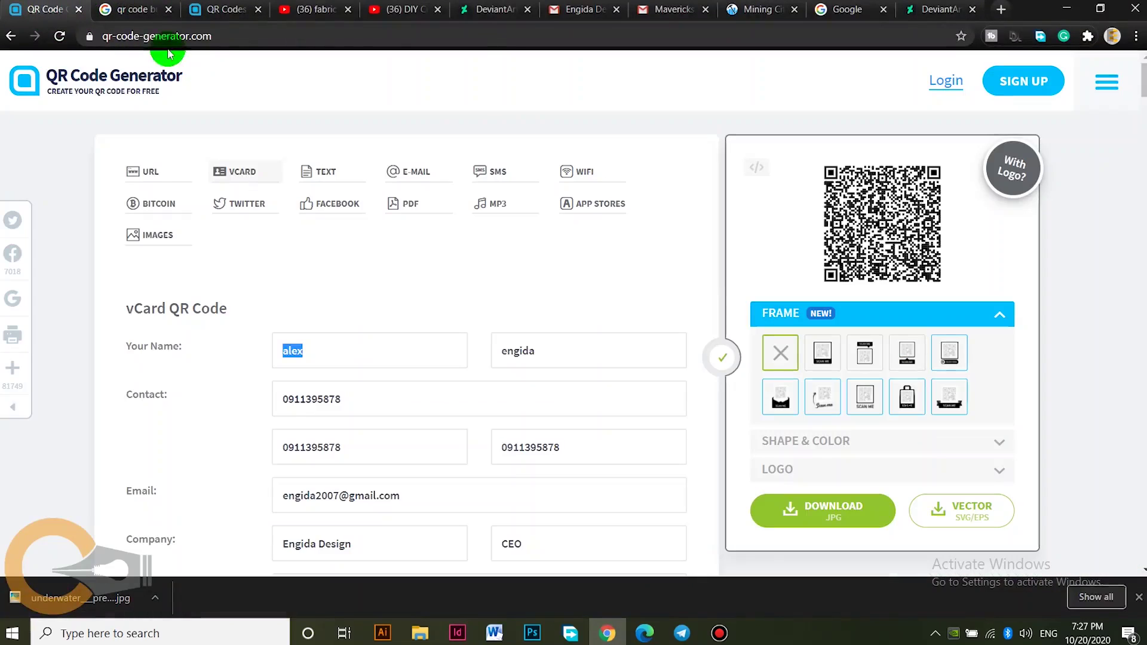
pyautogui.click(230, 37)
pyautogui.click(298, 42)
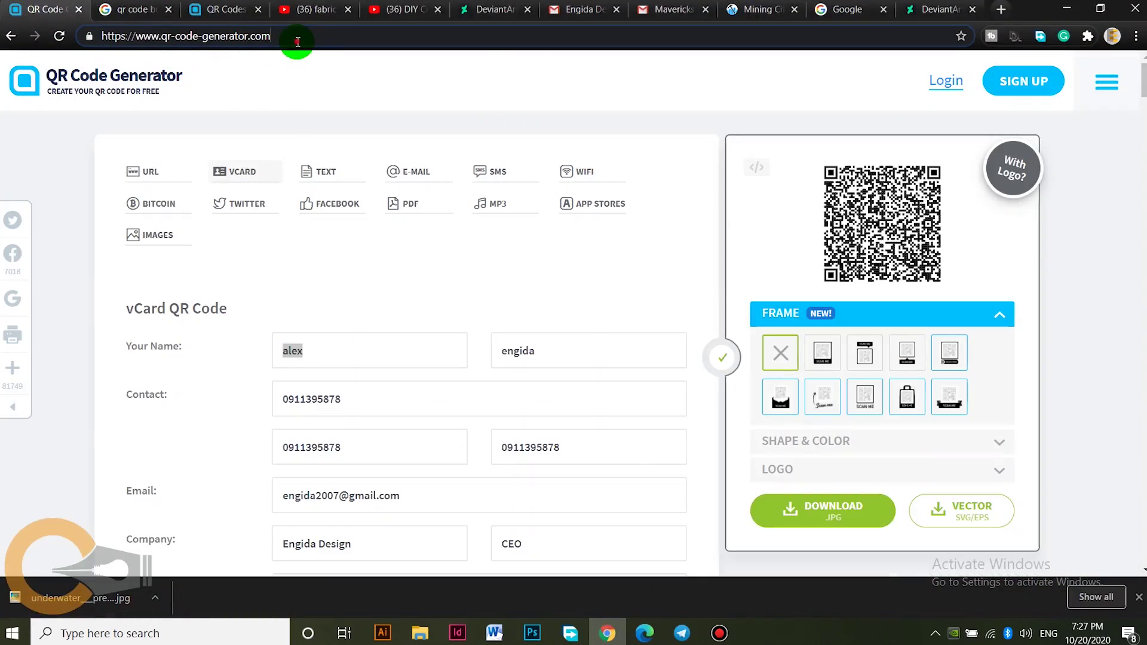
pyautogui.moveTo(298, 41); pyautogui.dragTo(93, 40)
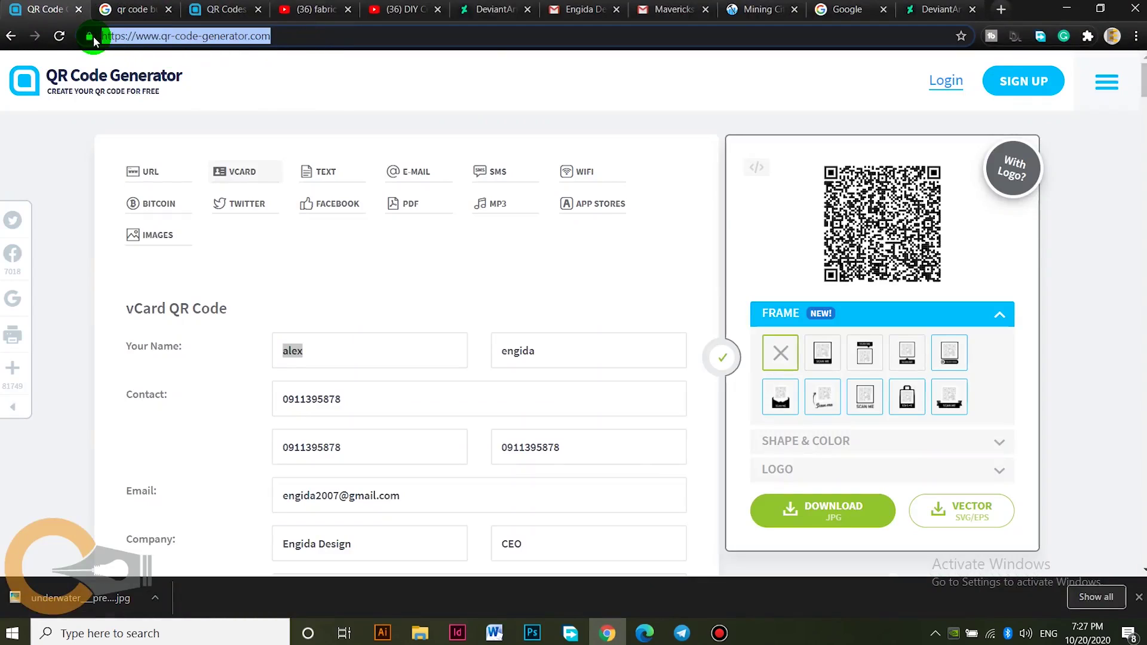
pyautogui.click(244, 176)
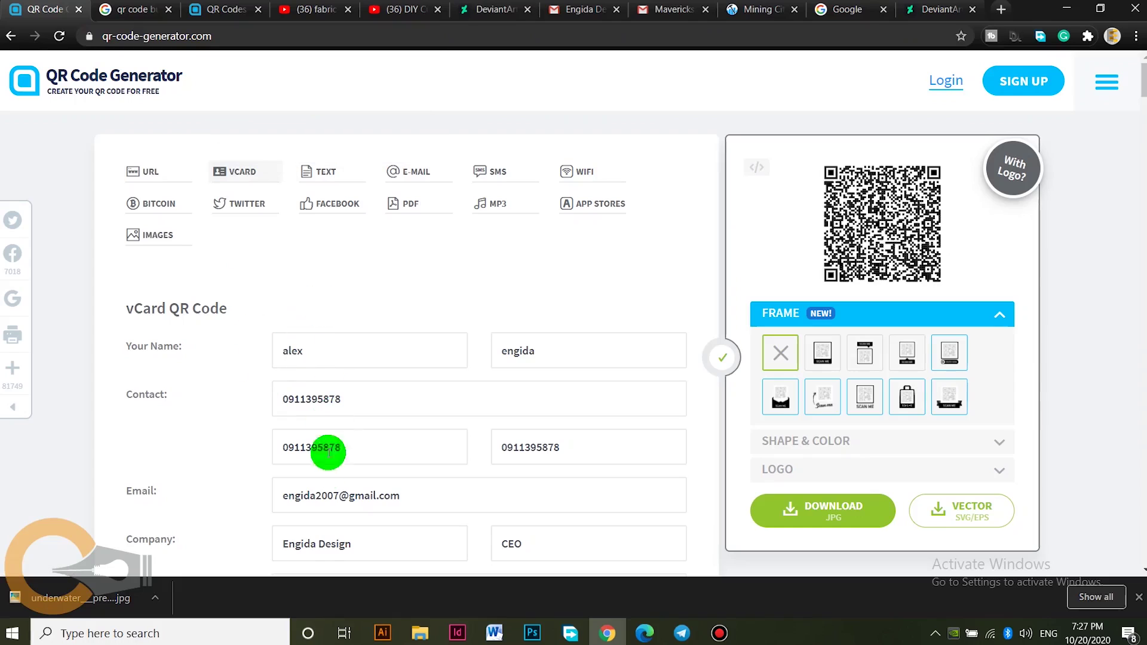
# Step: Try the website and text QR types, then return to the vCard form
pyautogui.click(147, 174)
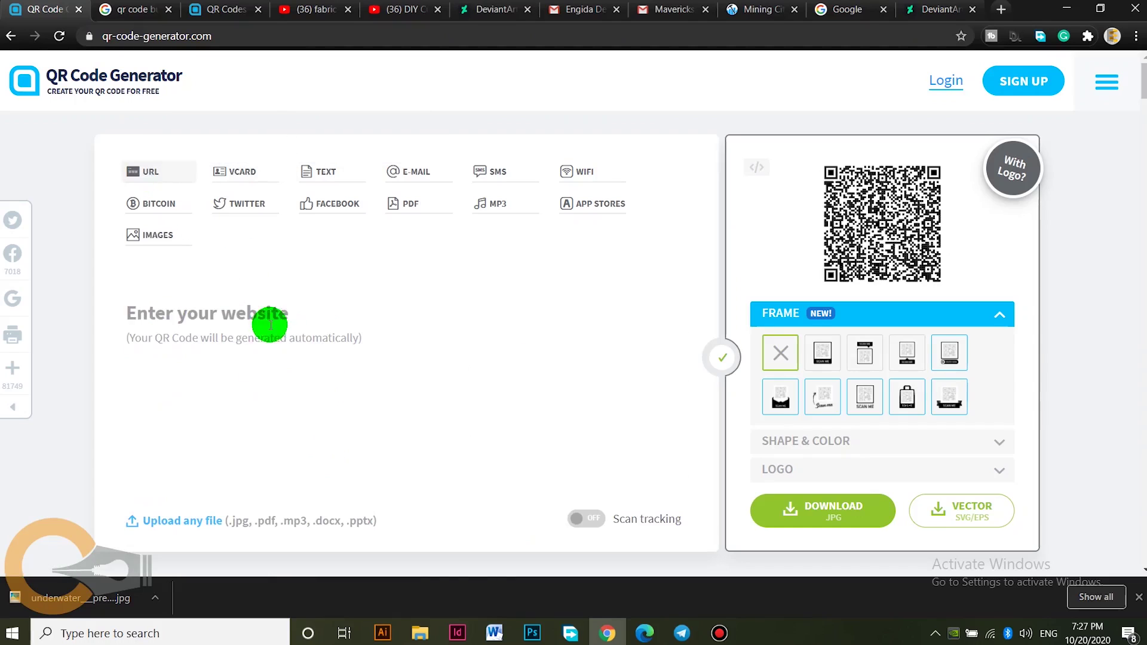
pyautogui.click(327, 173)
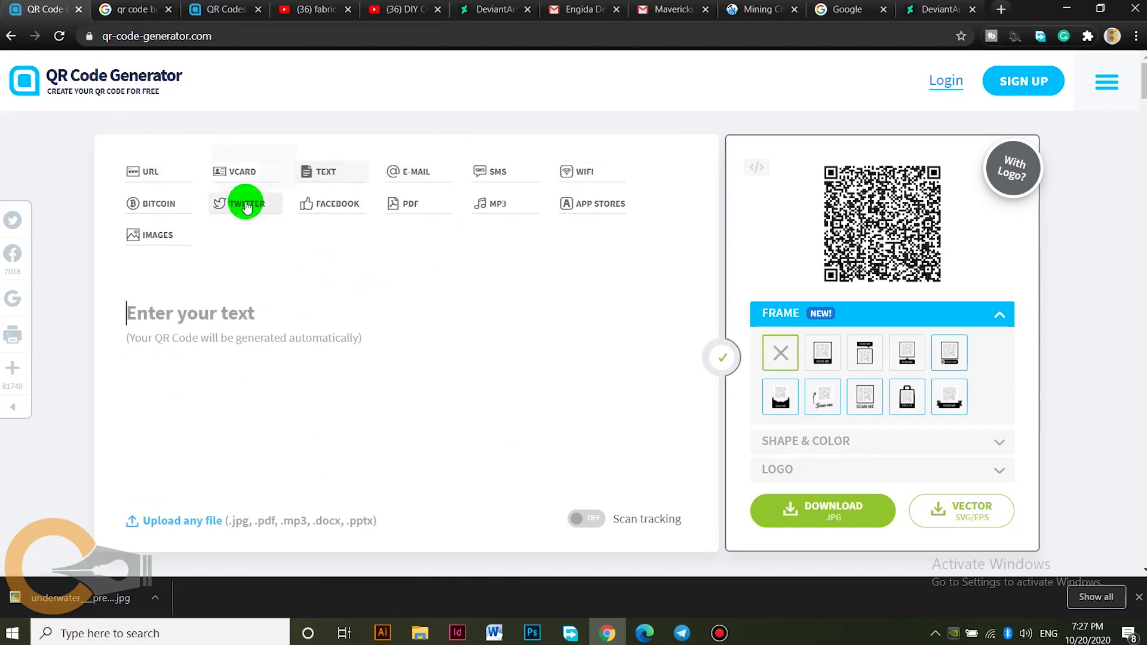
pyautogui.click(239, 172)
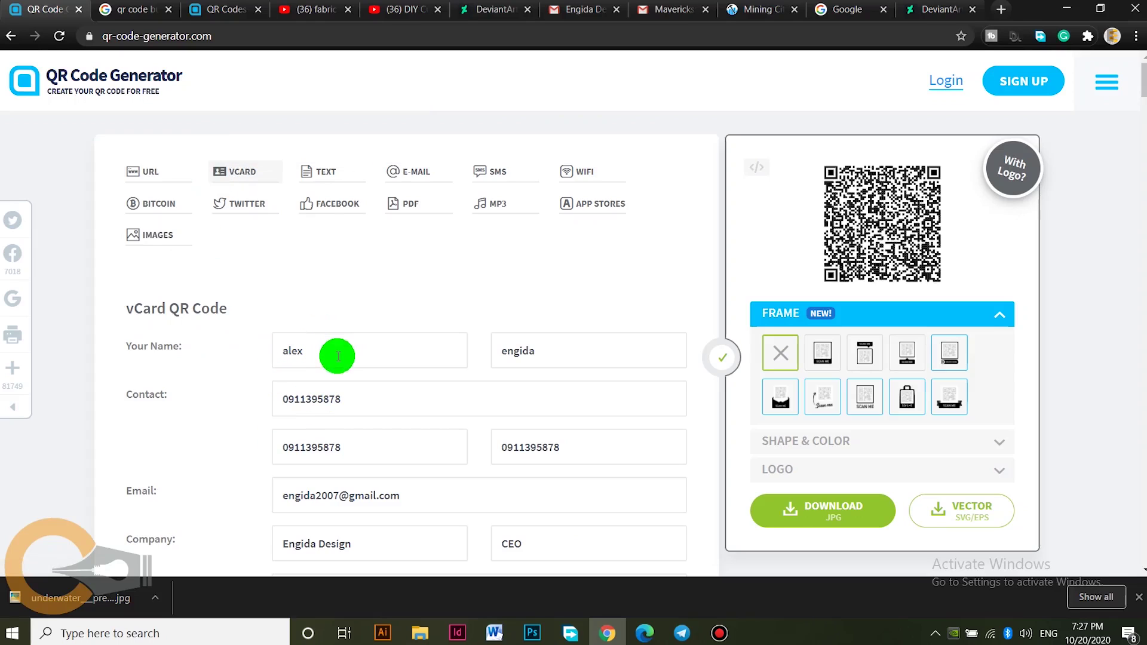
pyautogui.moveTo(323, 350); pyautogui.dragTo(235, 328)
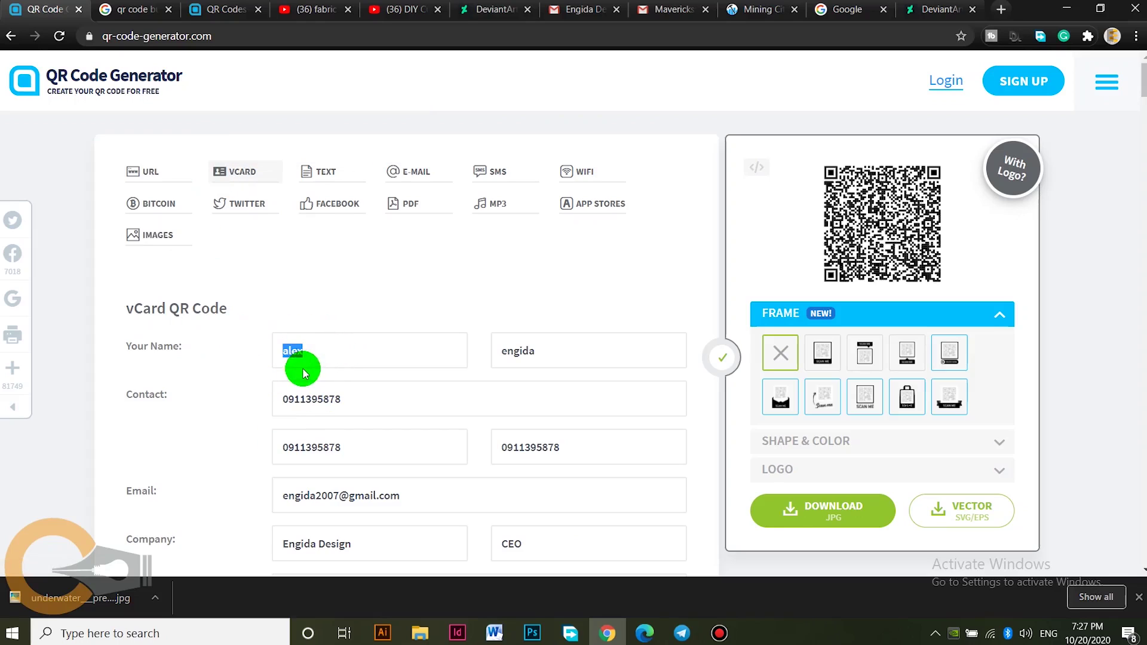
pyautogui.moveTo(553, 351); pyautogui.dragTo(371, 351)
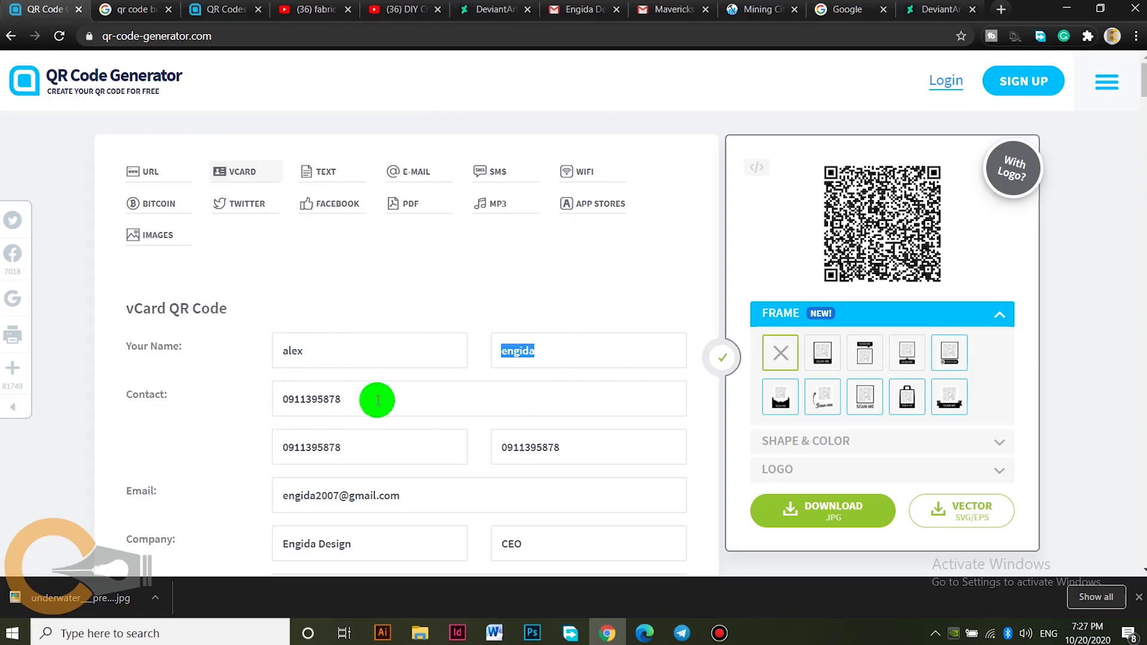
pyautogui.moveTo(376, 398); pyautogui.dragTo(213, 394)
pyautogui.scroll(-3, 334, 433)
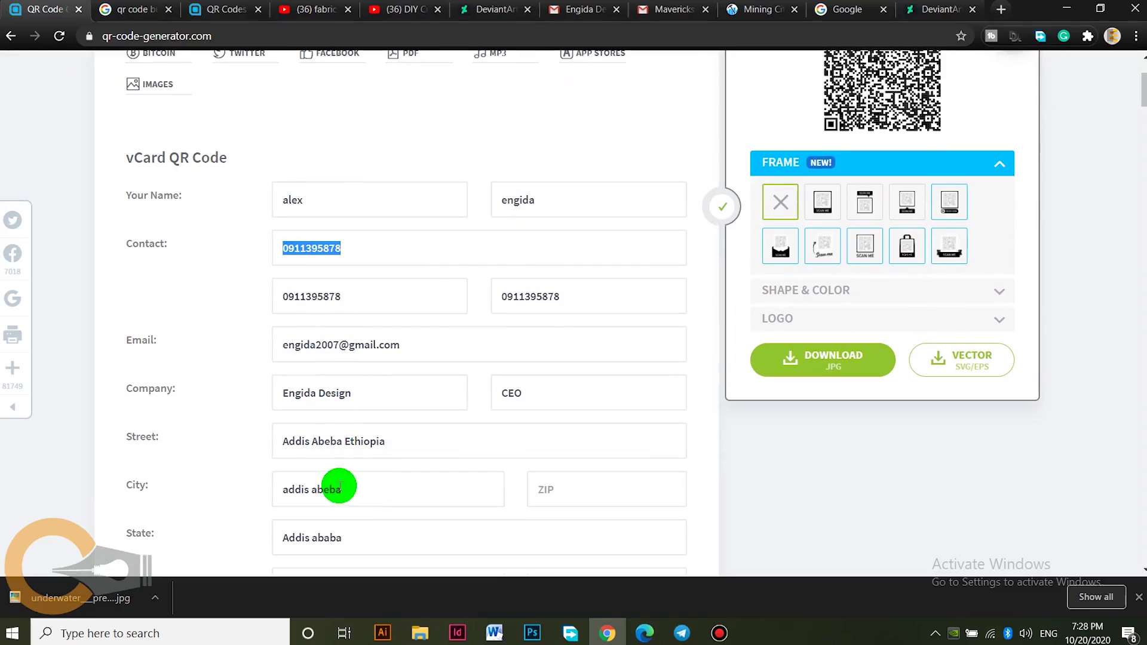
pyautogui.scroll(-1, 336, 437)
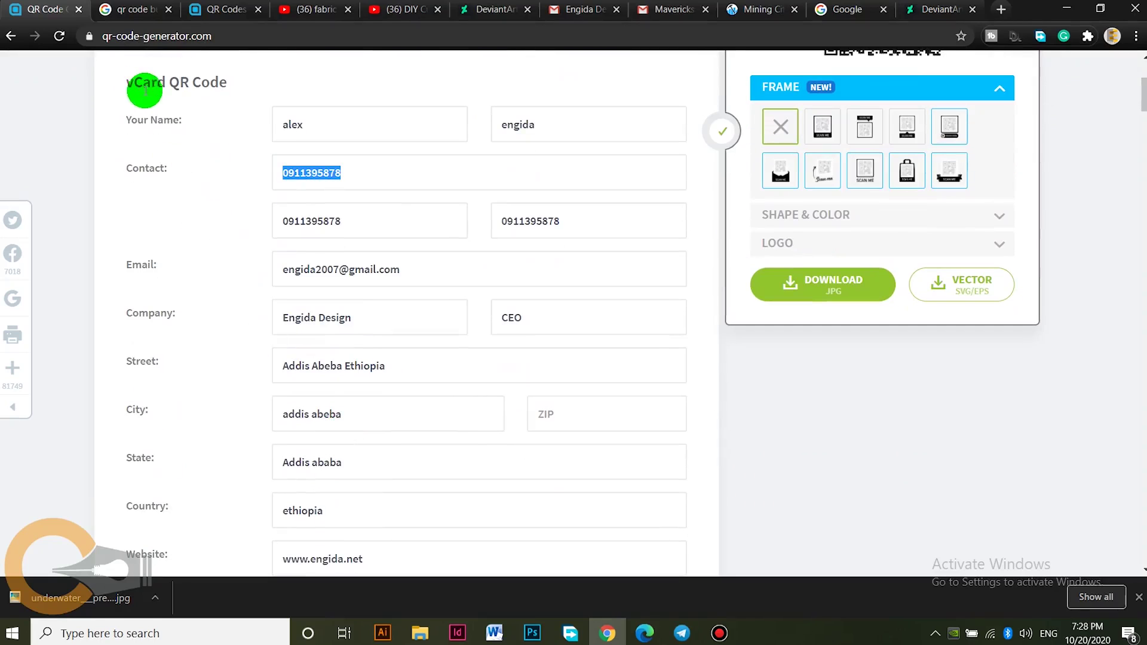
pyautogui.click(128, 82)
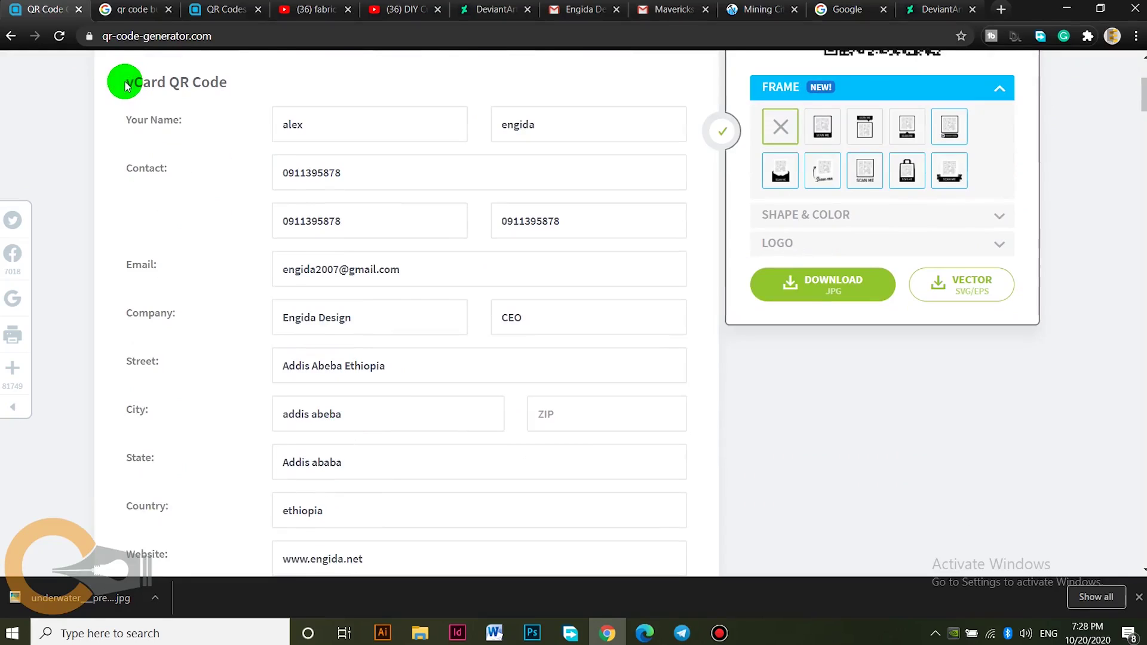
pyautogui.moveTo(127, 85); pyautogui.dragTo(227, 83)
pyautogui.click(191, 78)
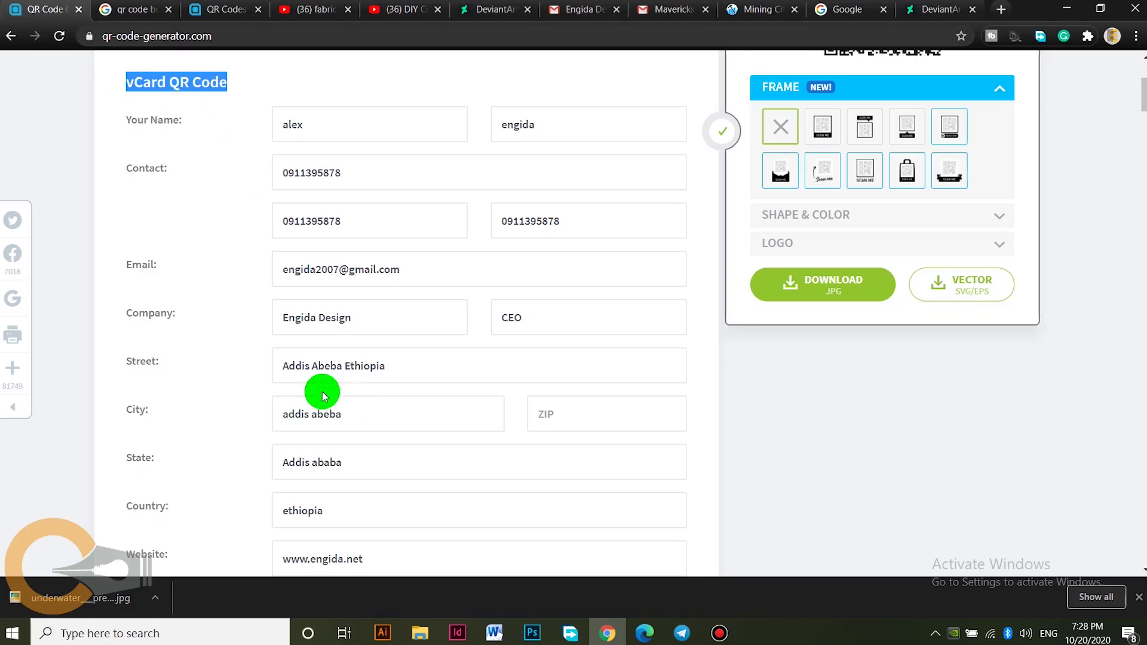
pyautogui.scroll(1, 333, 456)
pyautogui.scroll(-1, 344, 456)
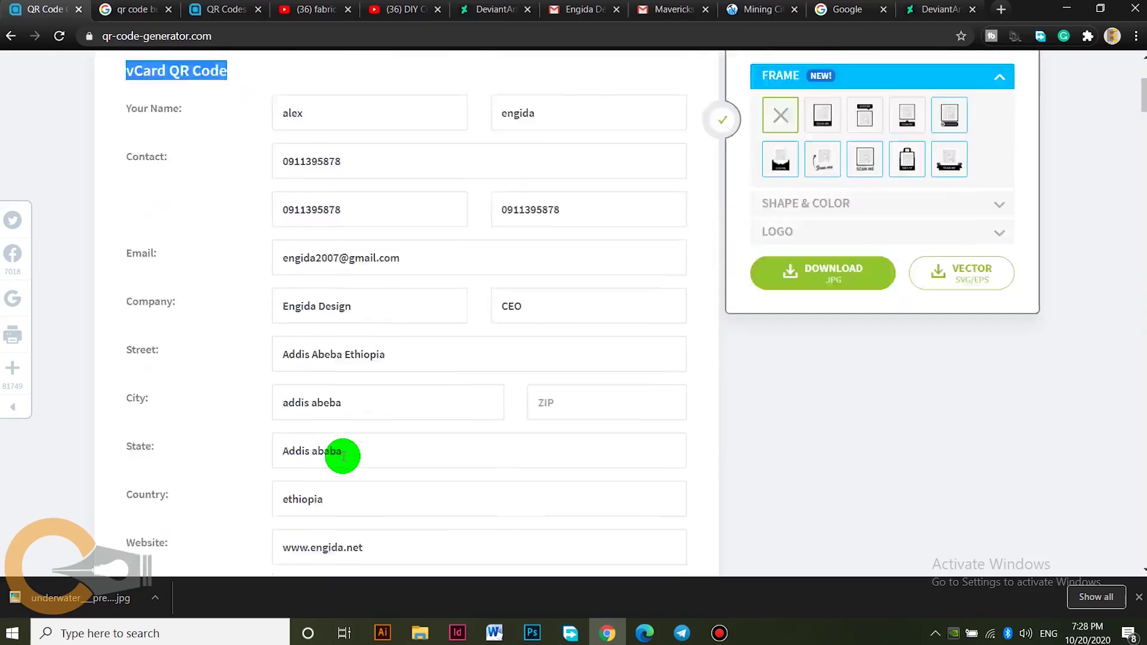
pyautogui.scroll(-3, 344, 455)
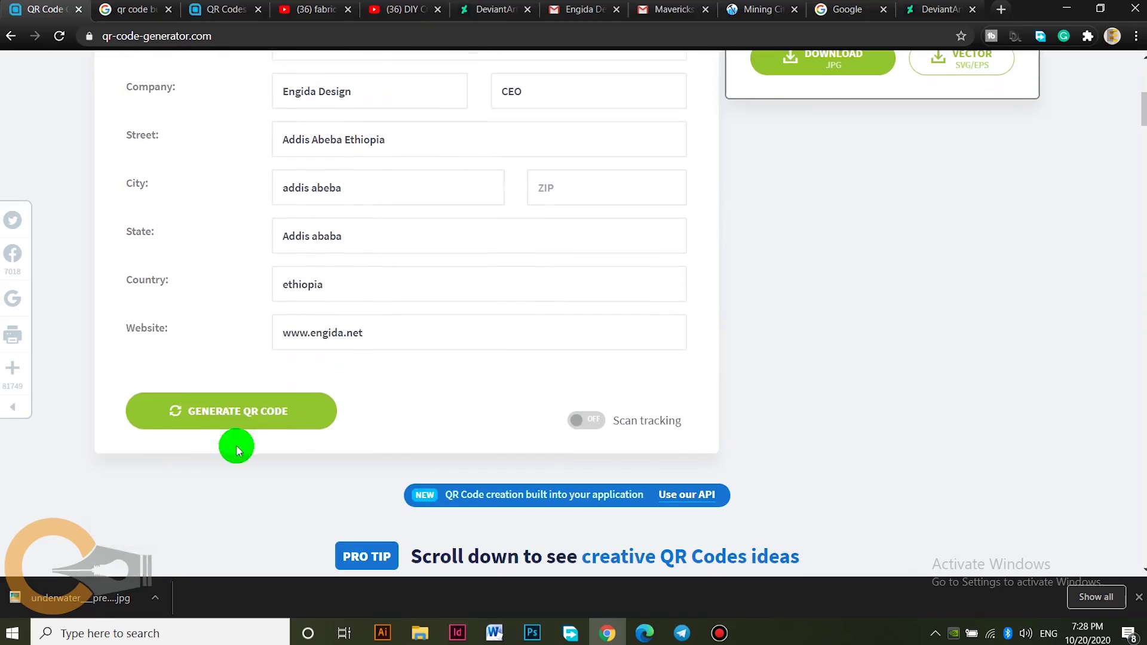
# Step: Generate the vCard QR code and try several frame styles on it
pyautogui.click(202, 414)
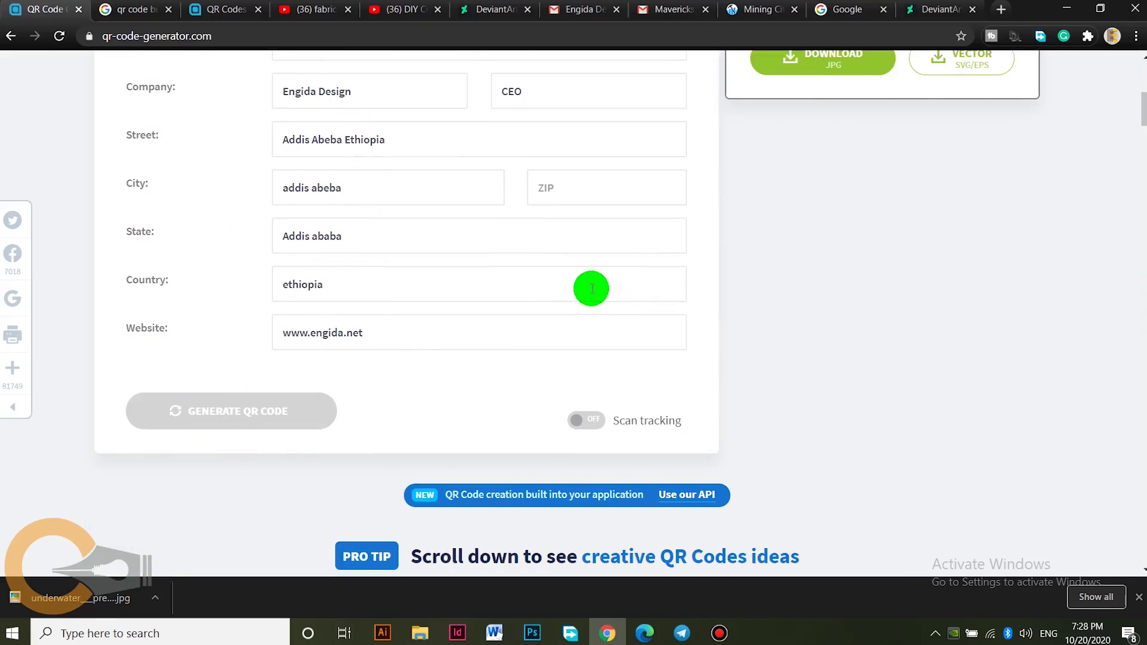
pyautogui.scroll(6, 594, 292)
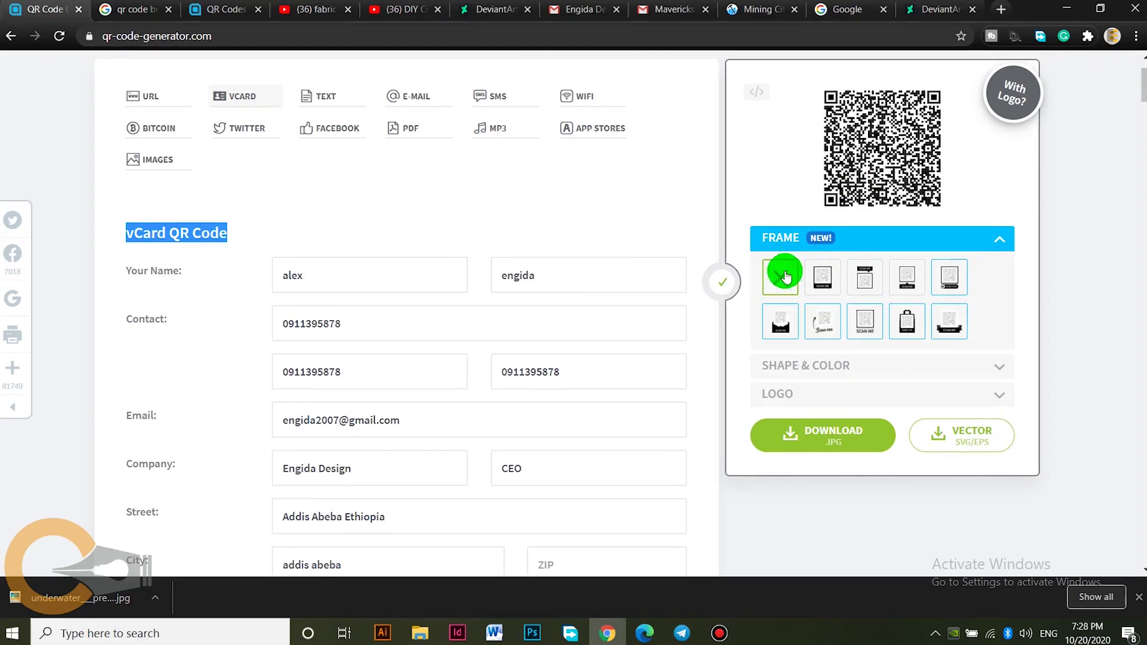
pyautogui.click(826, 291)
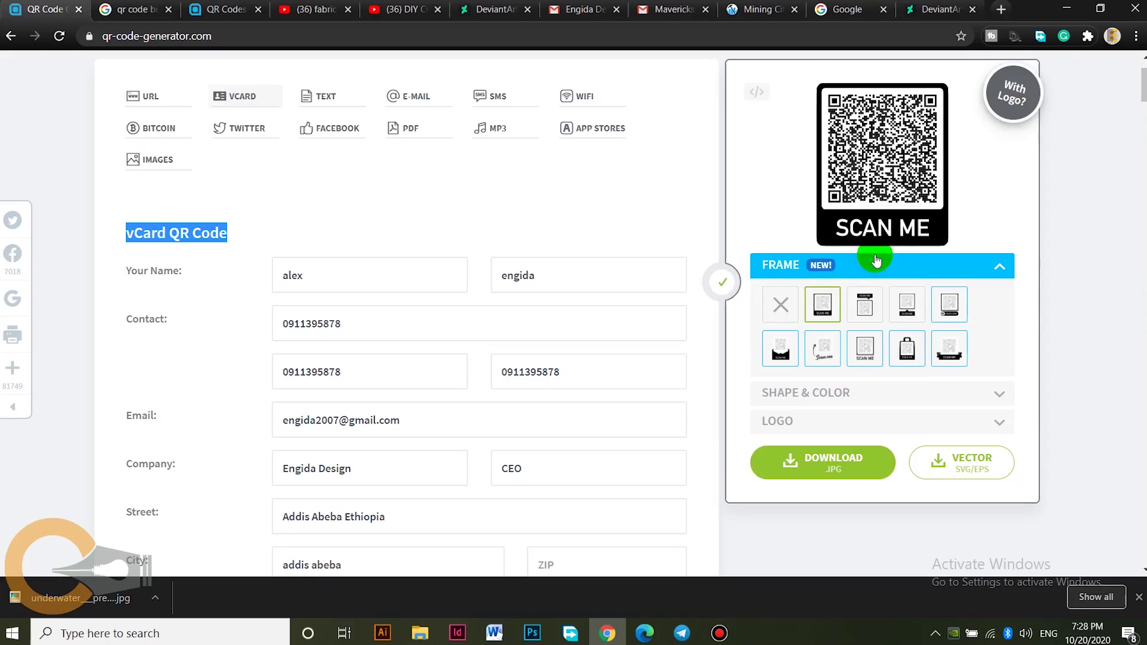
pyautogui.click(866, 311)
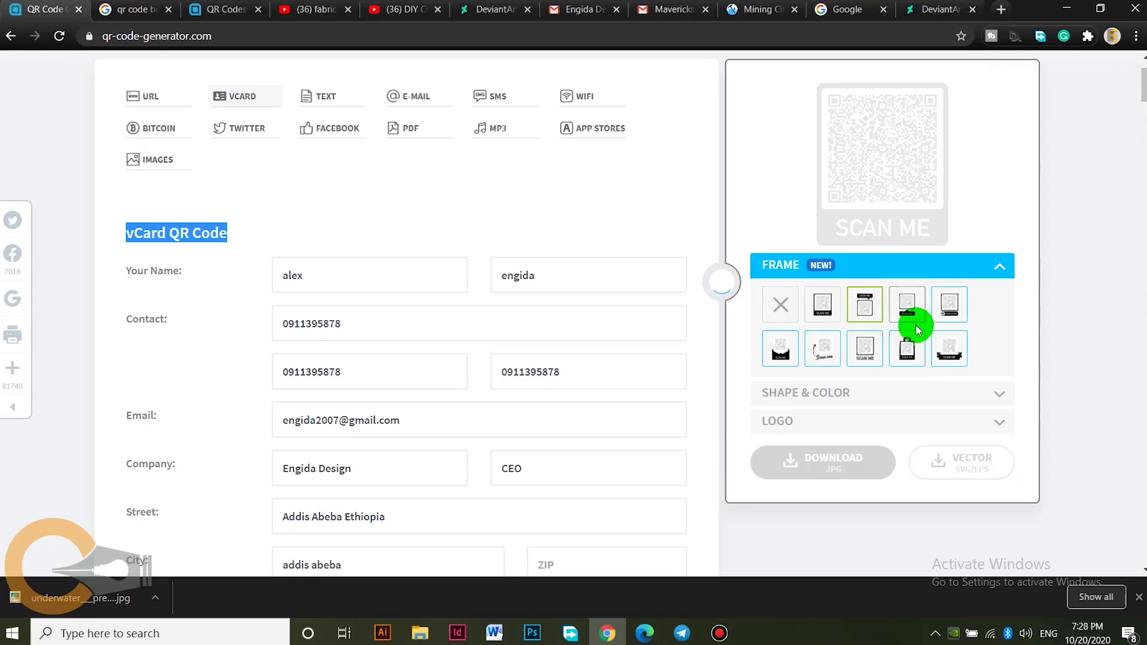
pyautogui.click(781, 356)
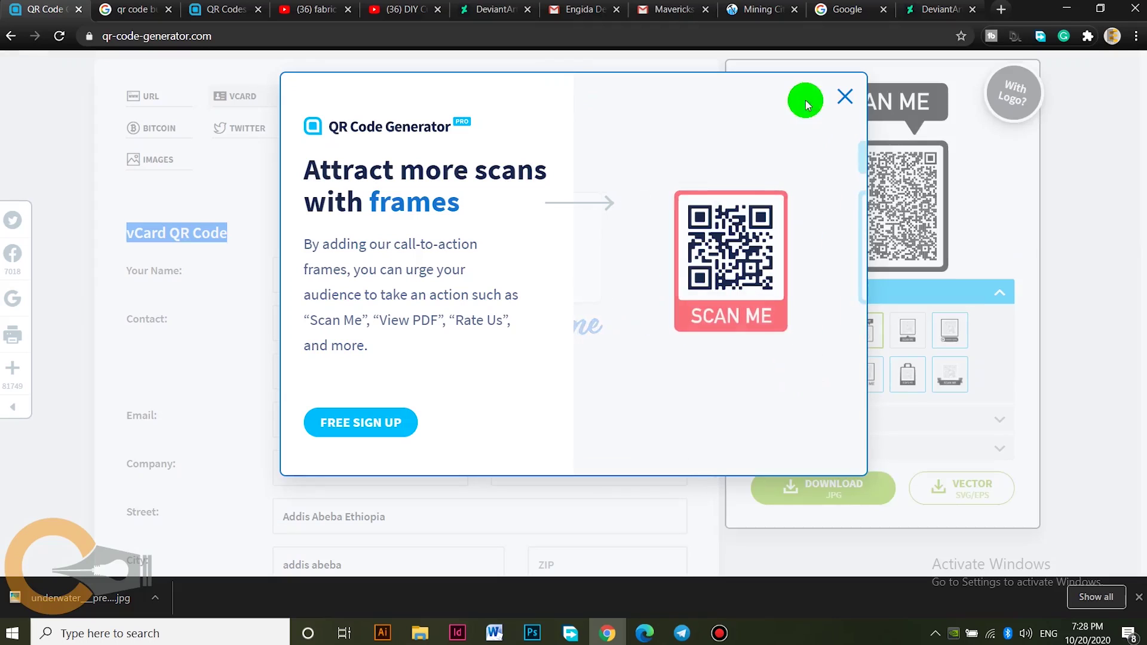
# Step: Dismiss the promotion, choose no frame, and download the code as a JPG
pyautogui.click(847, 94)
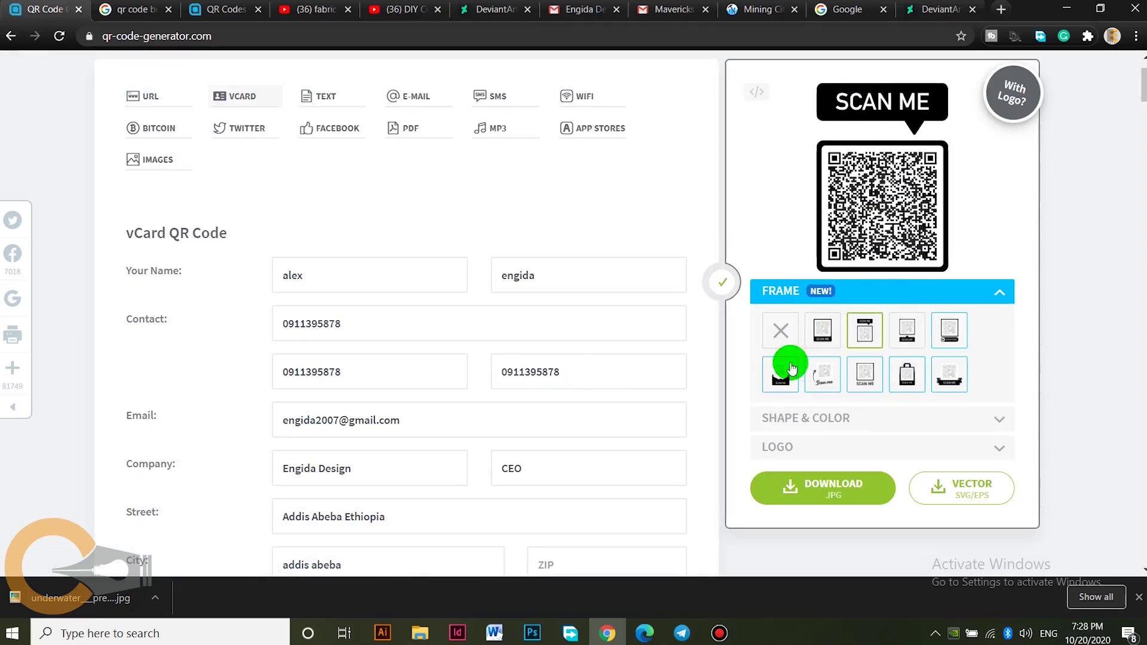
pyautogui.click(775, 330)
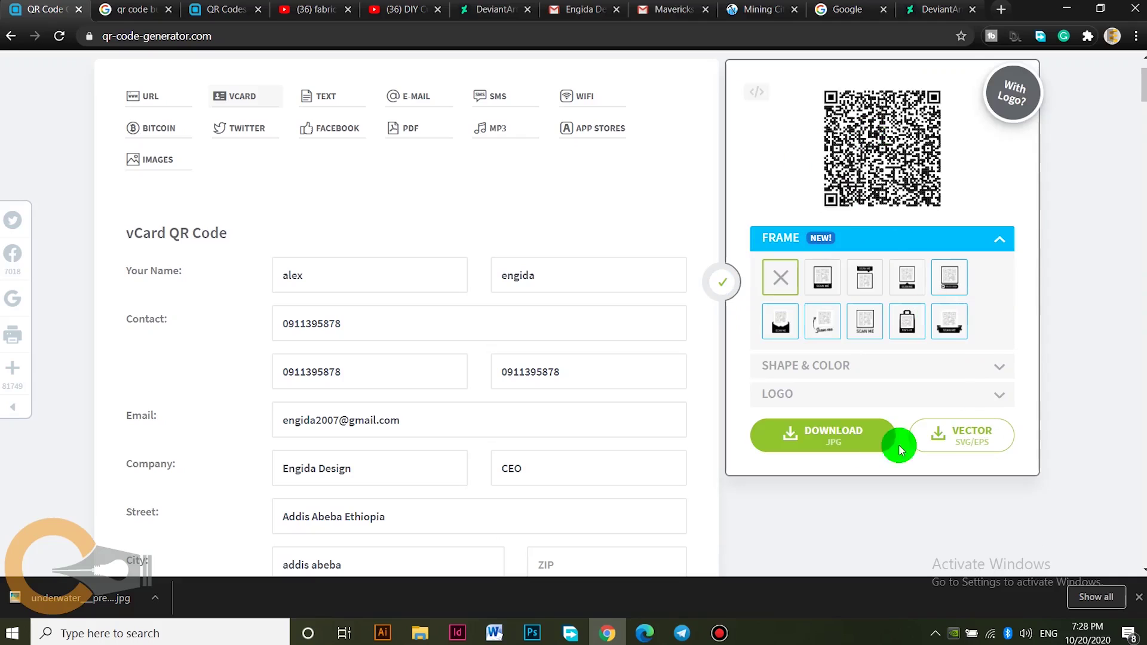
pyautogui.click(827, 447)
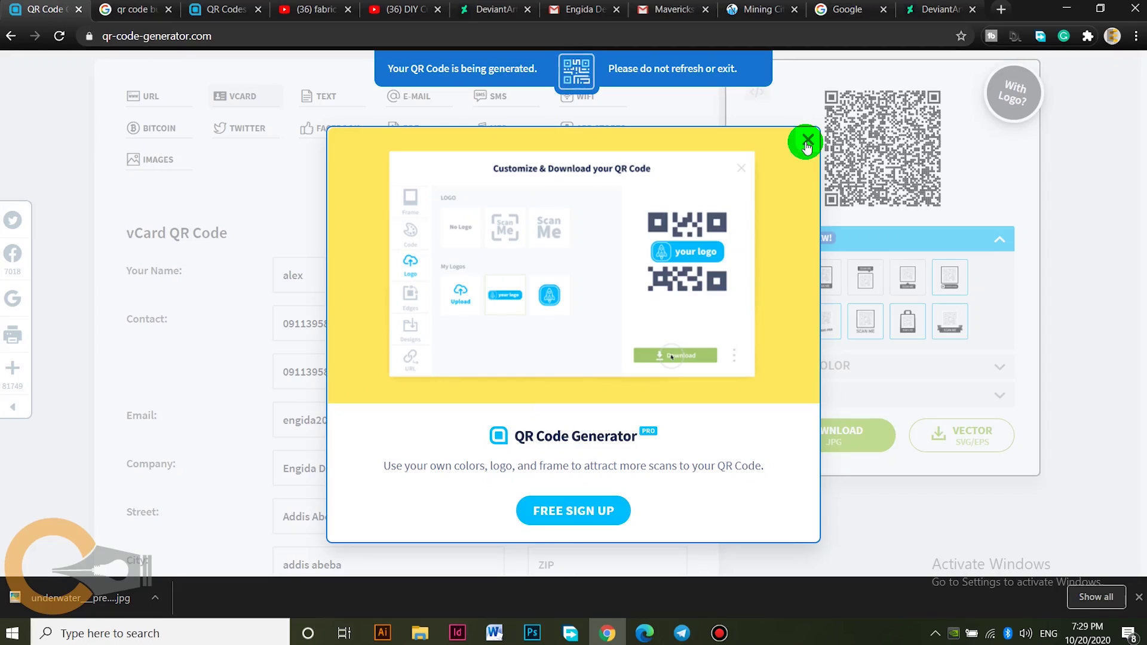
# Step: Download the QR image to the Desktop, renamed to the cardholder's name
pyautogui.click(591, 519)
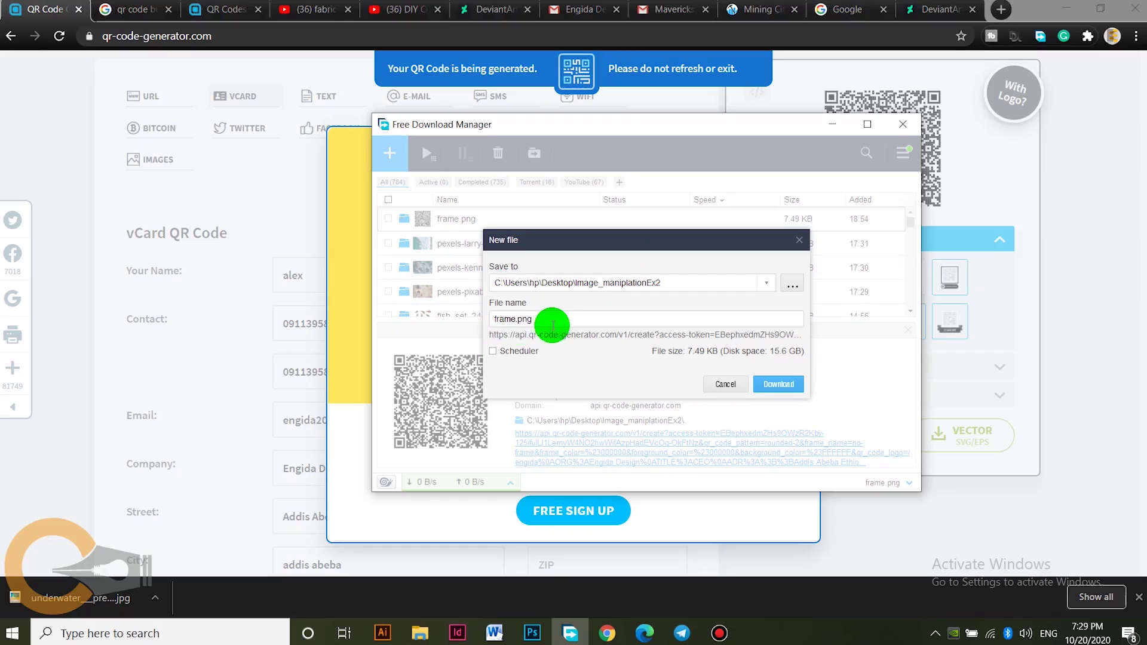
pyautogui.click(792, 288)
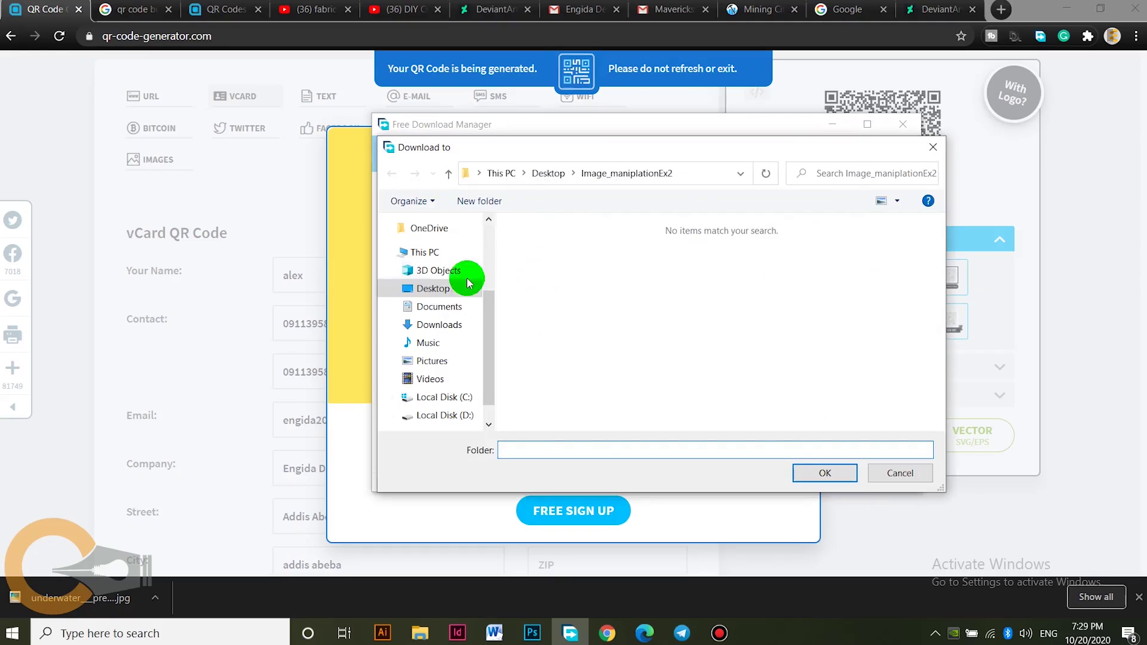
pyautogui.click(433, 290)
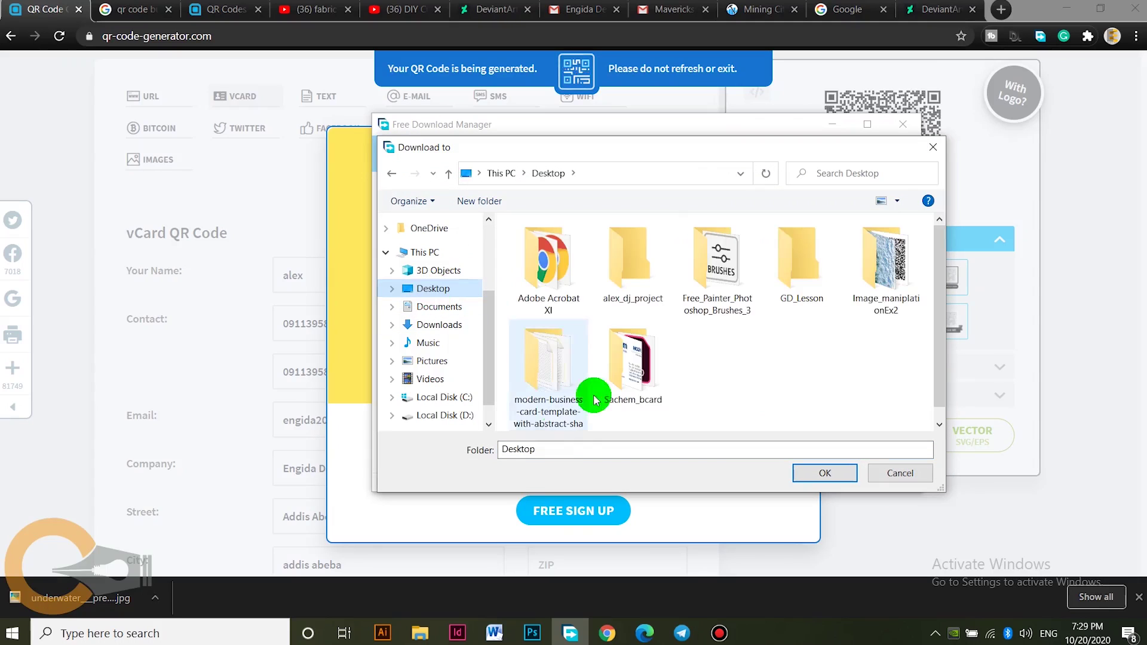
pyautogui.click(812, 472)
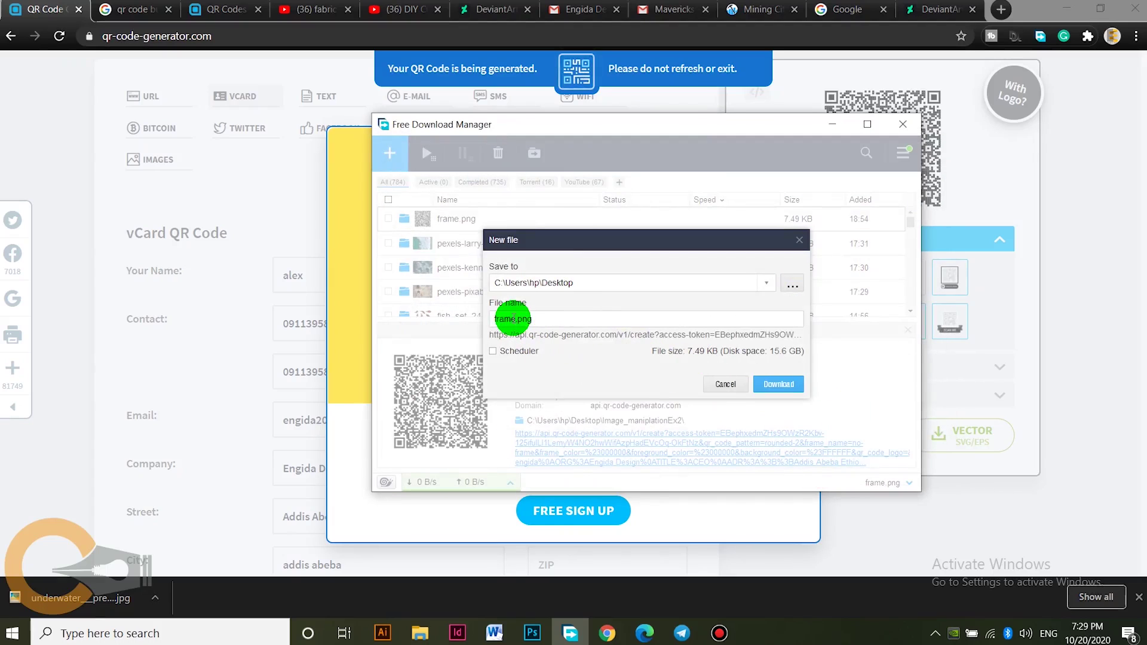
pyautogui.moveTo(515, 319); pyautogui.dragTo(478, 322)
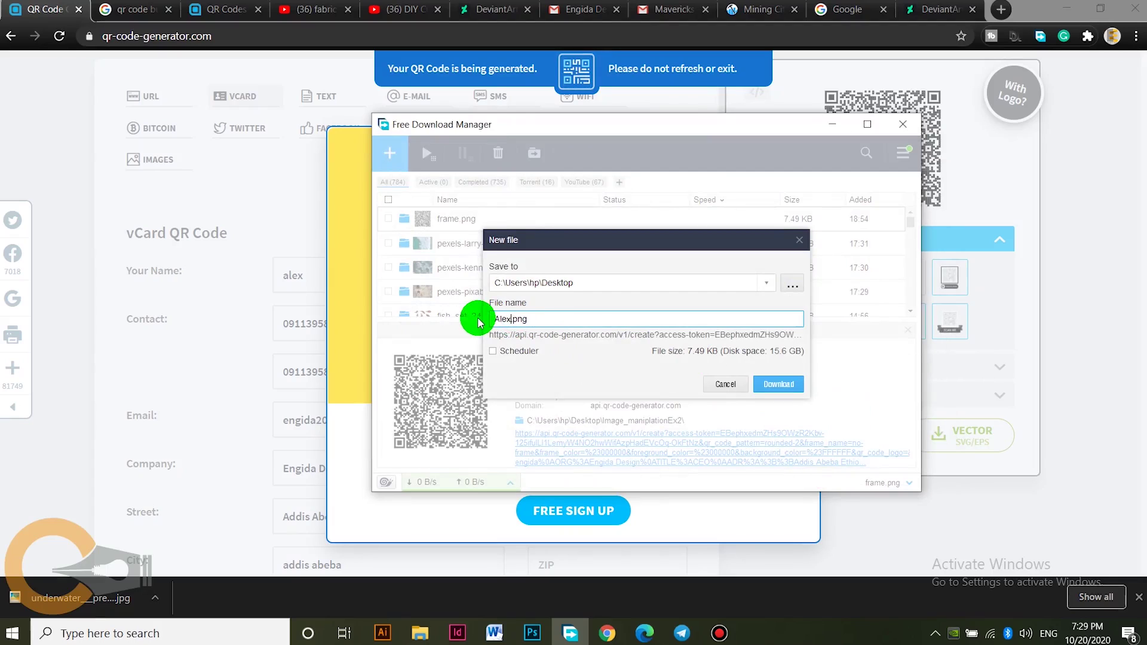
pyautogui.click(776, 383)
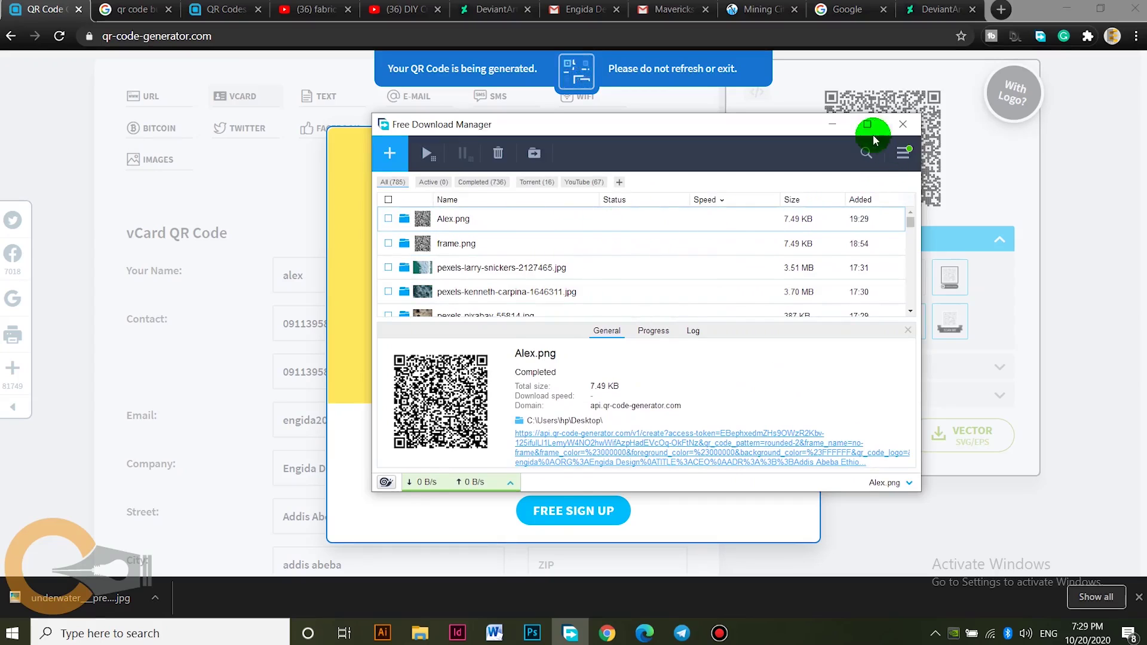
# Step: Minimize all windows and move the QR image icon to an empty desktop spot
pyautogui.click(832, 124)
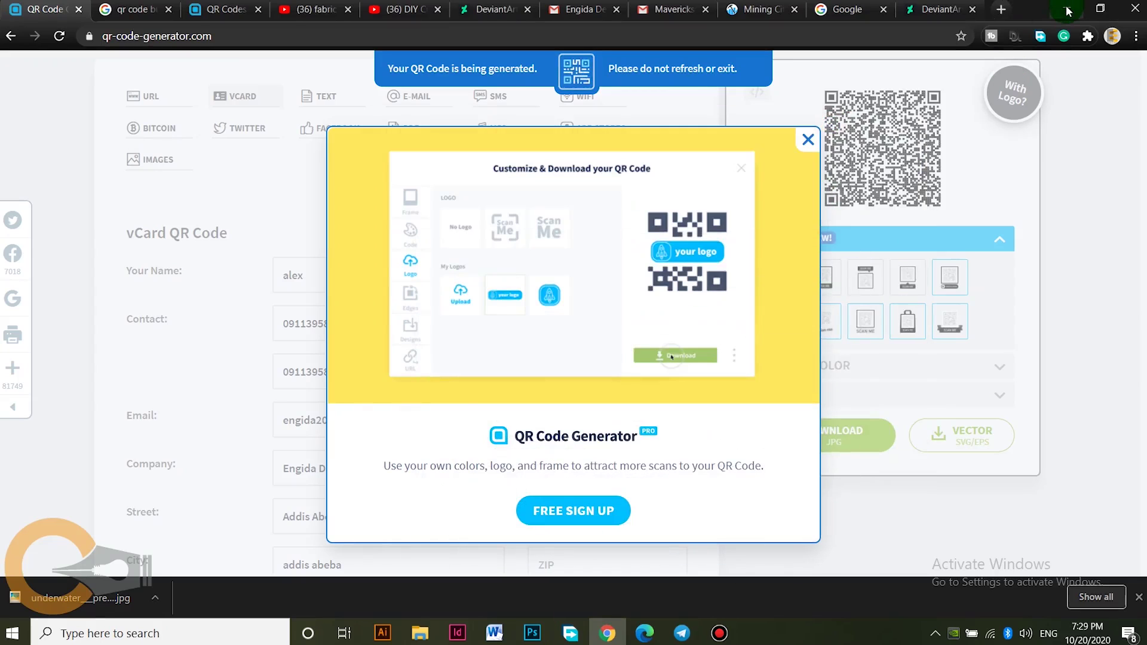
pyautogui.click(1069, 10)
pyautogui.click(1065, 11)
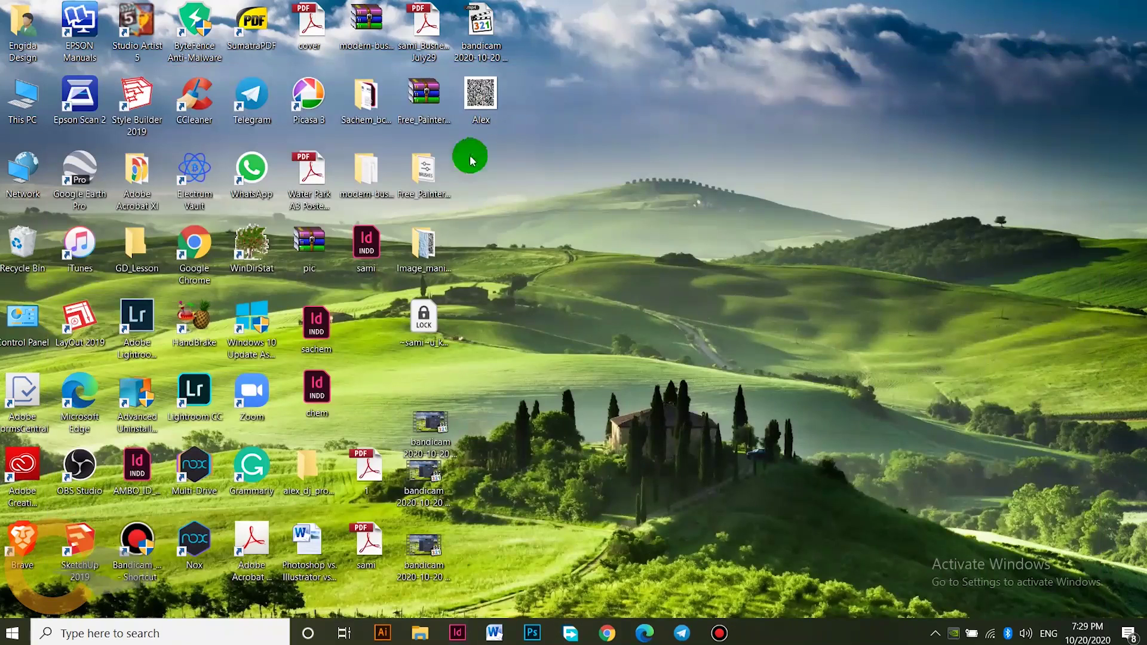
pyautogui.moveTo(487, 94)
pyautogui.mouseDown()
pyautogui.moveTo(722, 138)
pyautogui.moveTo(878, 147)
pyautogui.moveTo(497, 104)
pyautogui.mouseUp()
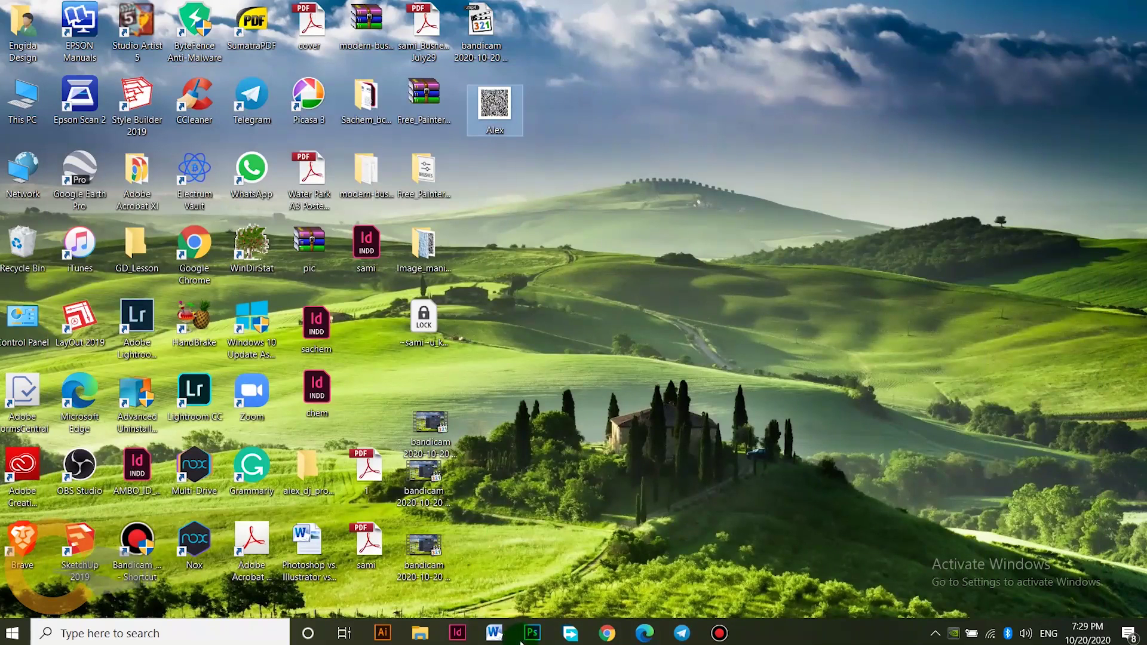
# Step: Back in the bcard document, load the QR image from the Desktop for placing
pyautogui.click(458, 634)
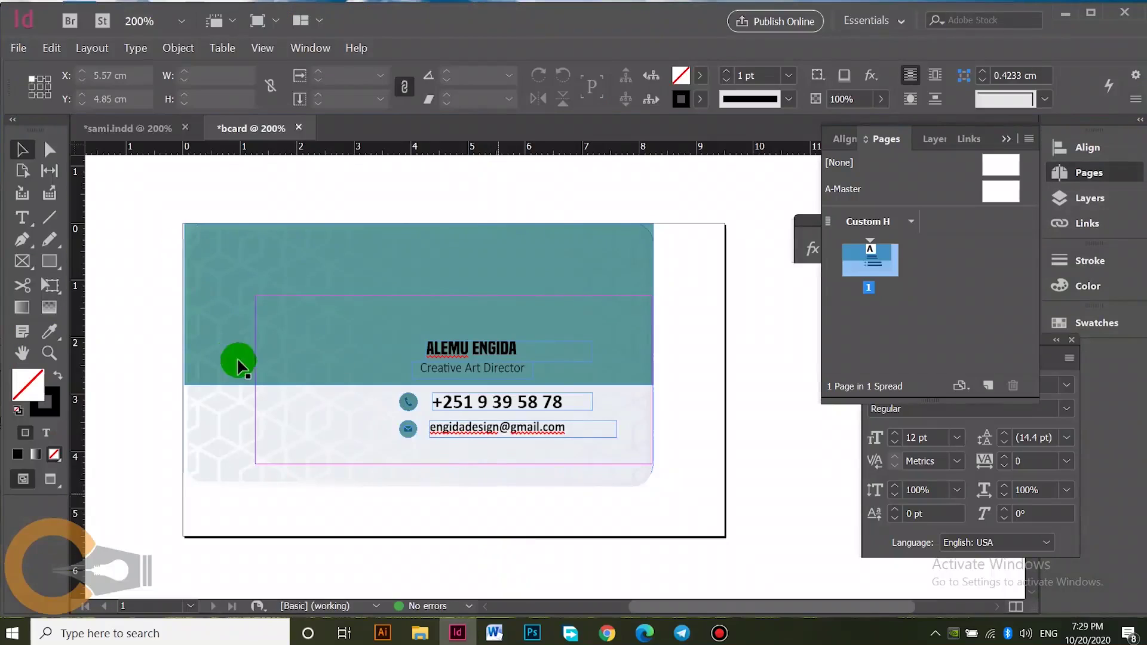
pyautogui.click(19, 48)
pyautogui.press('Escape')
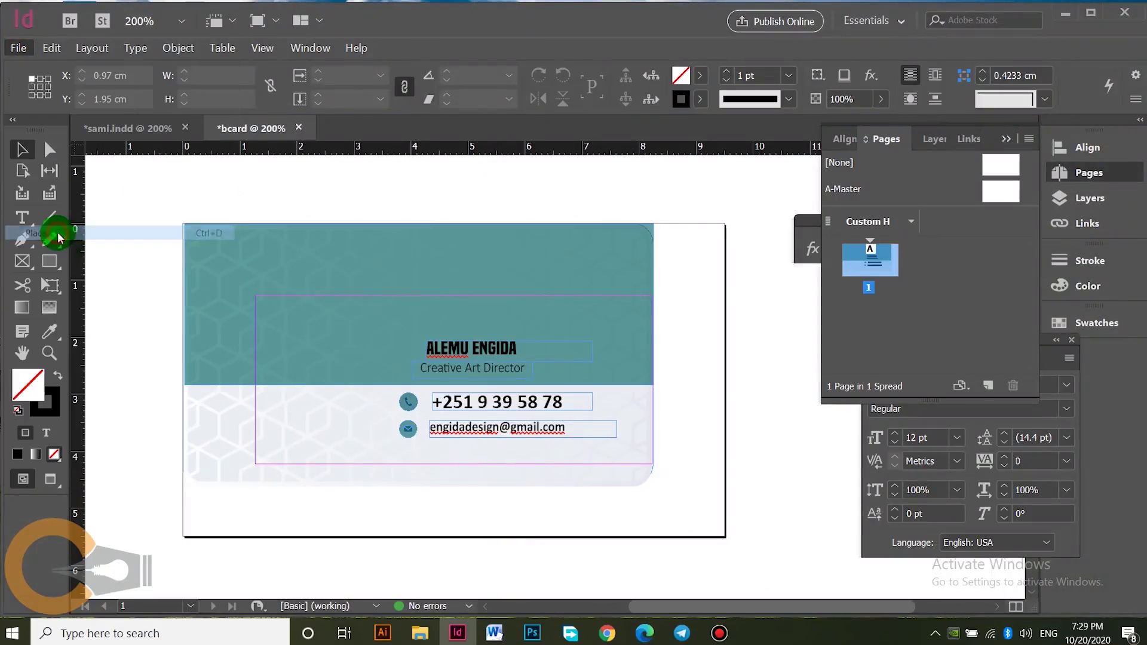
pyautogui.hotkey('ctrl', 'd')
pyautogui.click(171, 350)
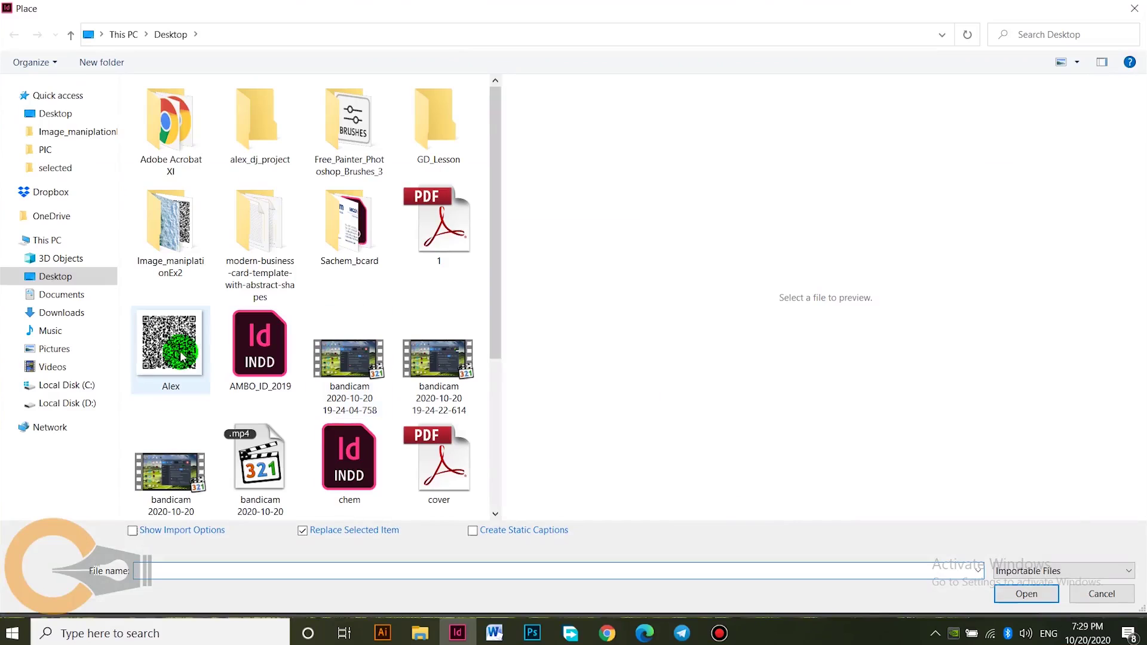
pyautogui.click(55, 276)
pyautogui.click(202, 374)
pyautogui.click(1026, 593)
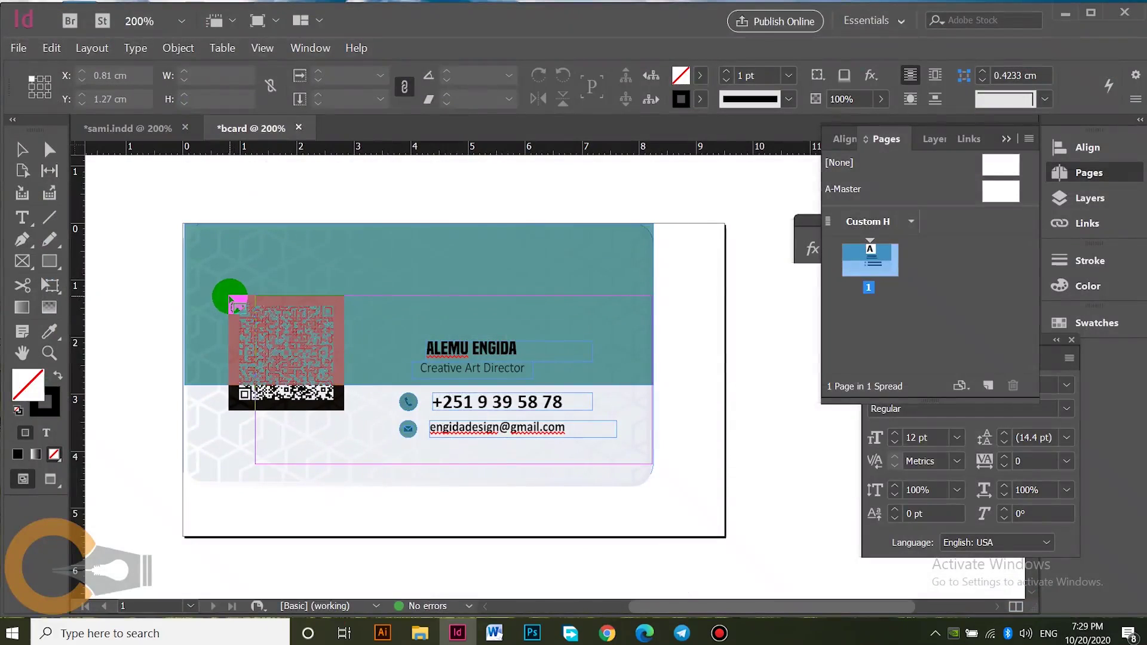
# Step: Place the QR code as a small square on the card, shifted right and down
pyautogui.press('Escape')
pyautogui.click(230, 302)
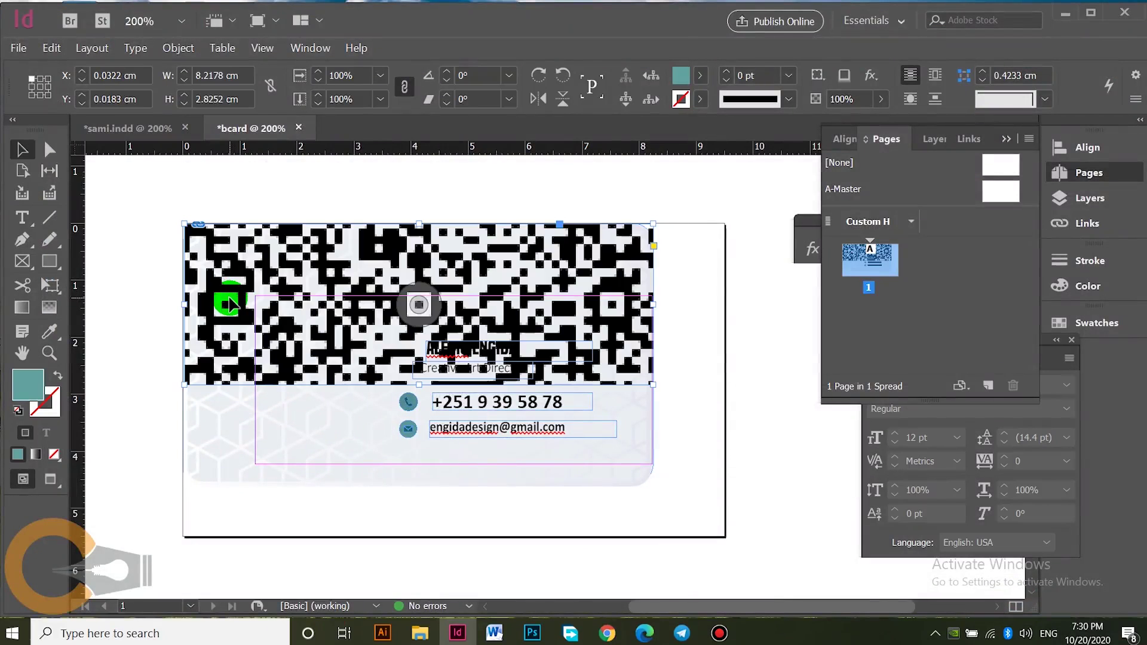
pyautogui.hotkey('ctrl', 'z')
pyautogui.moveTo(240, 287); pyautogui.dragTo(298, 404)
pyautogui.click(336, 357)
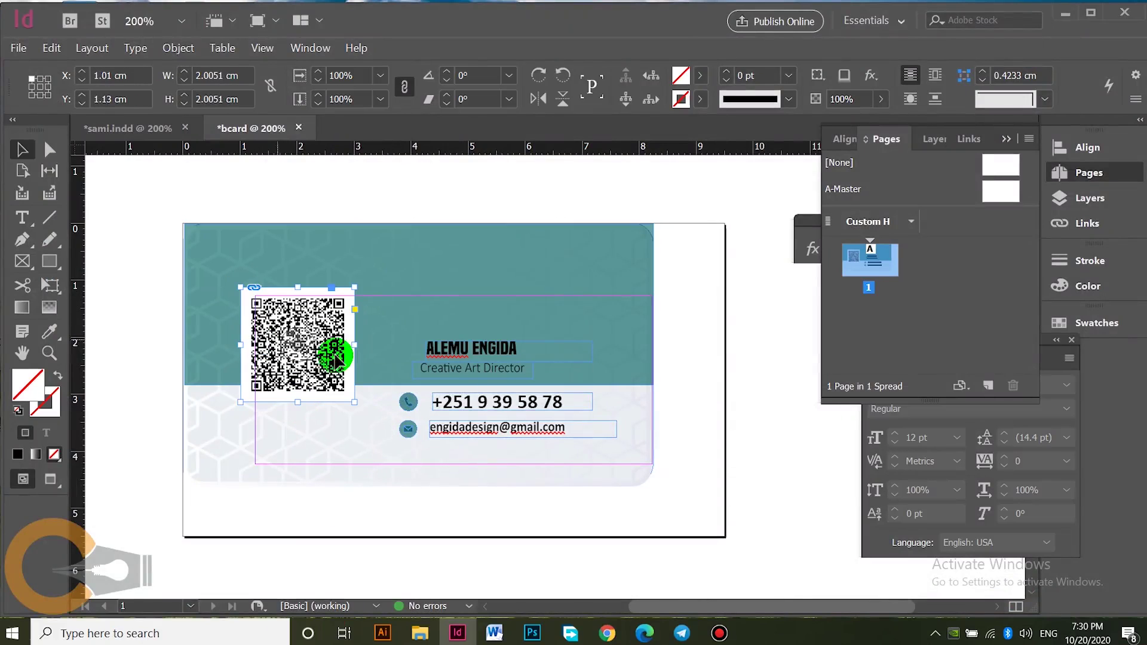
pyautogui.moveTo(334, 357); pyautogui.dragTo(368, 412)
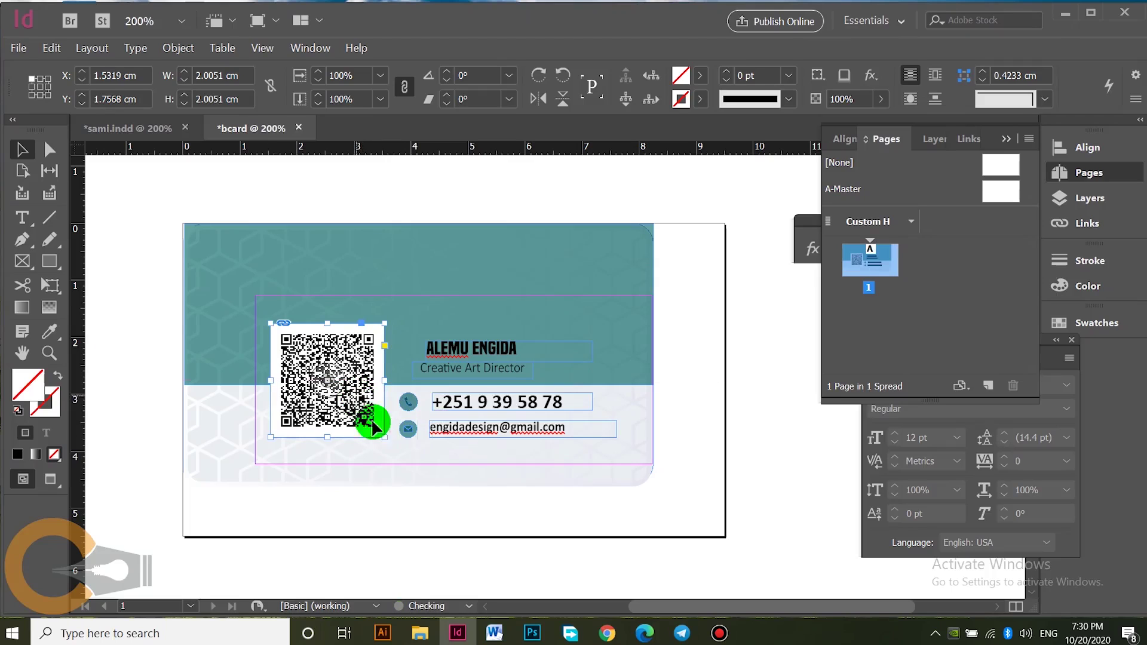
pyautogui.click(760, 503)
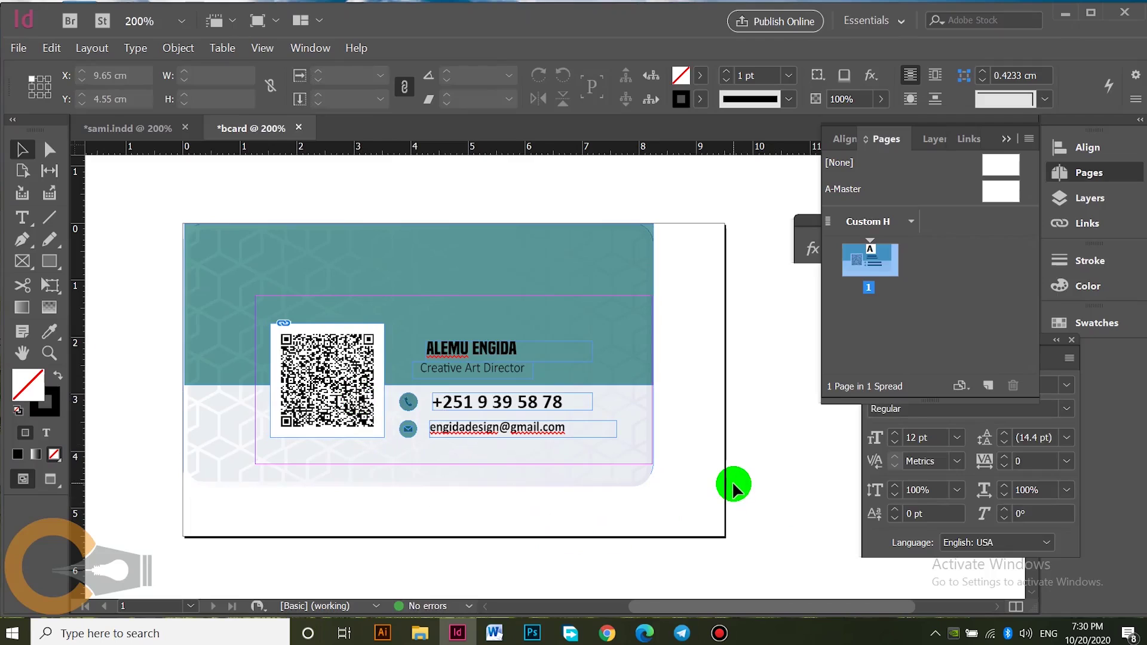
# Step: Switch to Preview mode and nudge the teal rectangle 1 pt left
pyautogui.press('w')
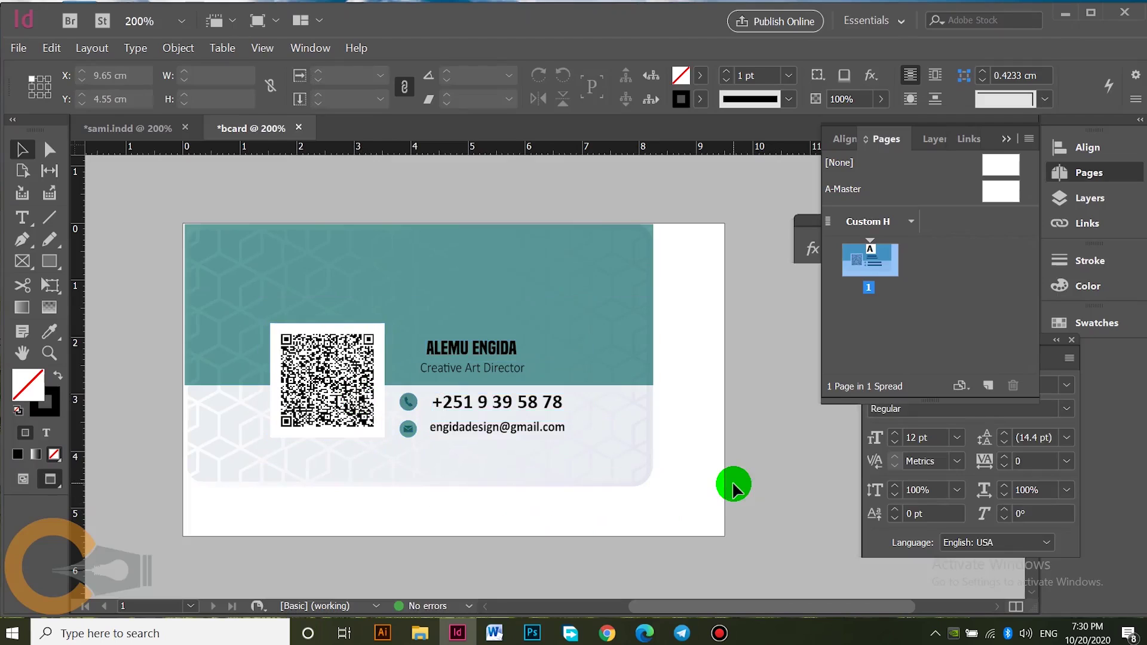
pyautogui.click(548, 286)
pyautogui.press('Left')
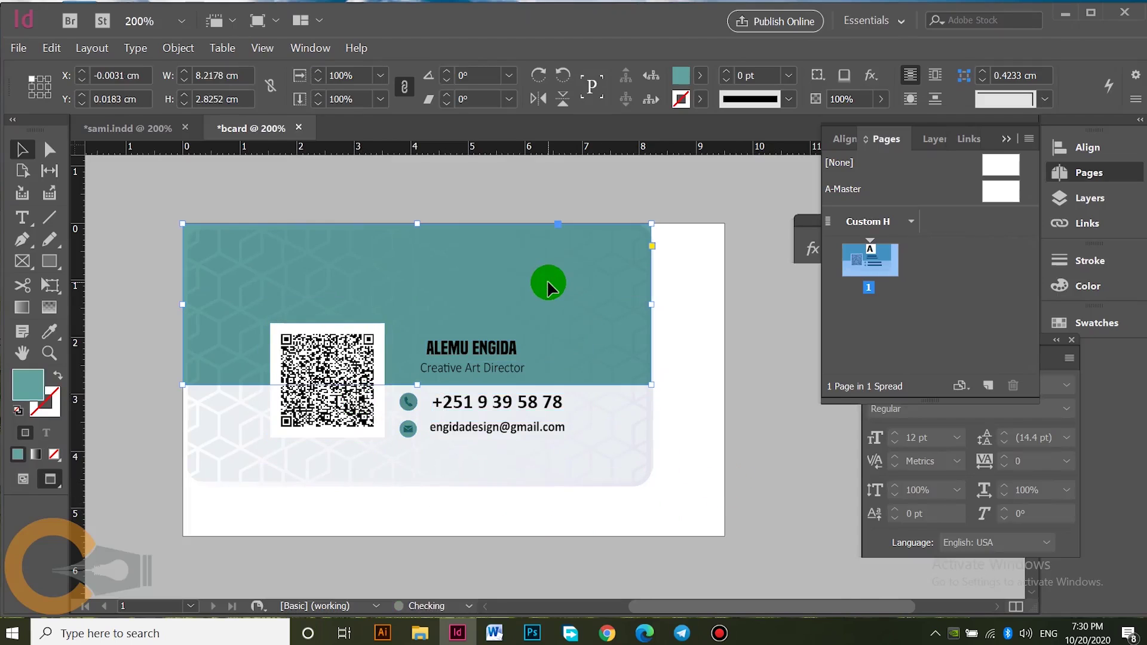
pyautogui.click(729, 436)
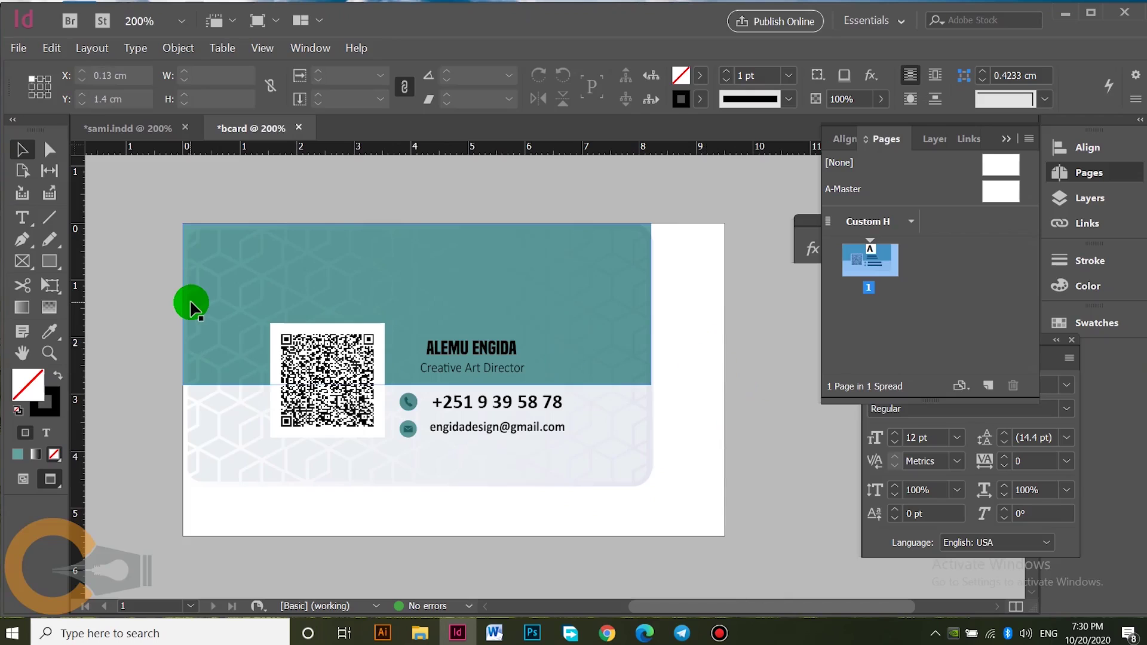
pyautogui.moveTo(175, 211); pyautogui.dragTo(717, 499)
pyautogui.click(719, 514)
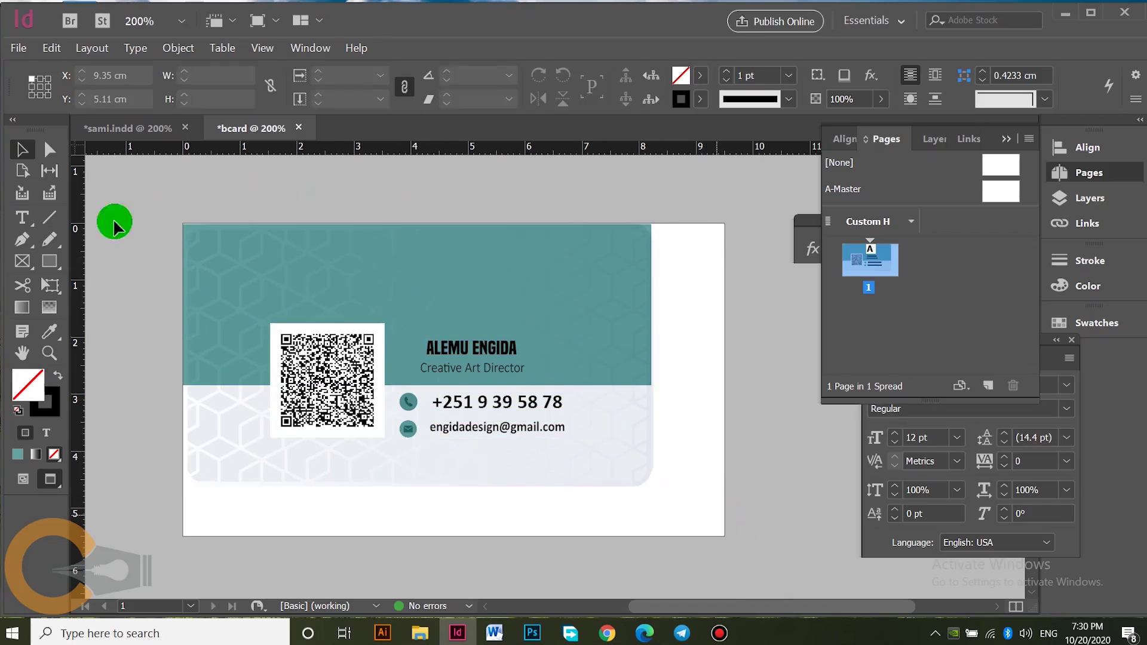
# Step: Draw a 9.5 × 5.5 cm rectangle covering the whole card
pyautogui.click(49, 262)
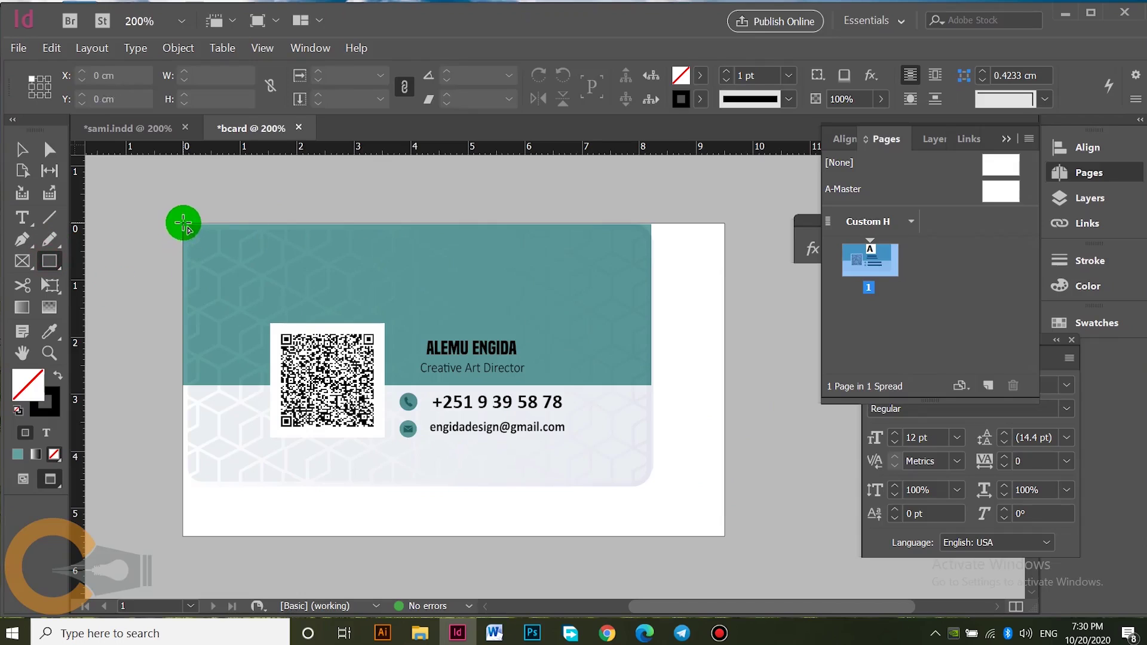
pyautogui.moveTo(184, 223); pyautogui.dragTo(720, 533)
pyautogui.click(21, 151)
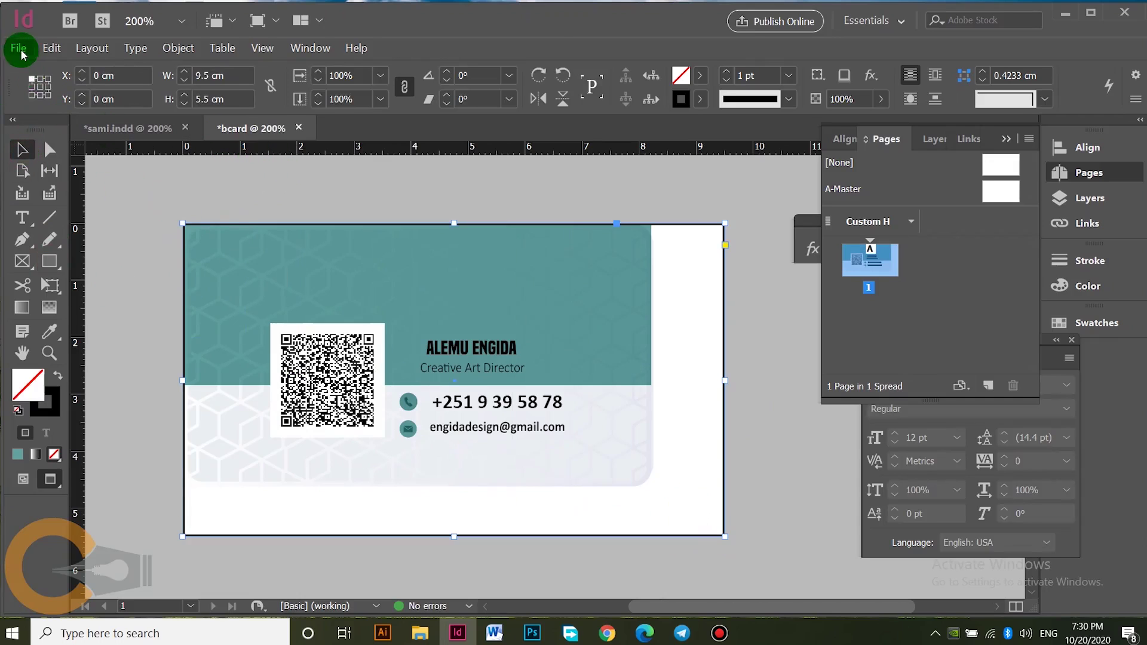
# Step: Save the document as bcard.indd on the Desktop
pyautogui.click(21, 52)
pyautogui.click(63, 160)
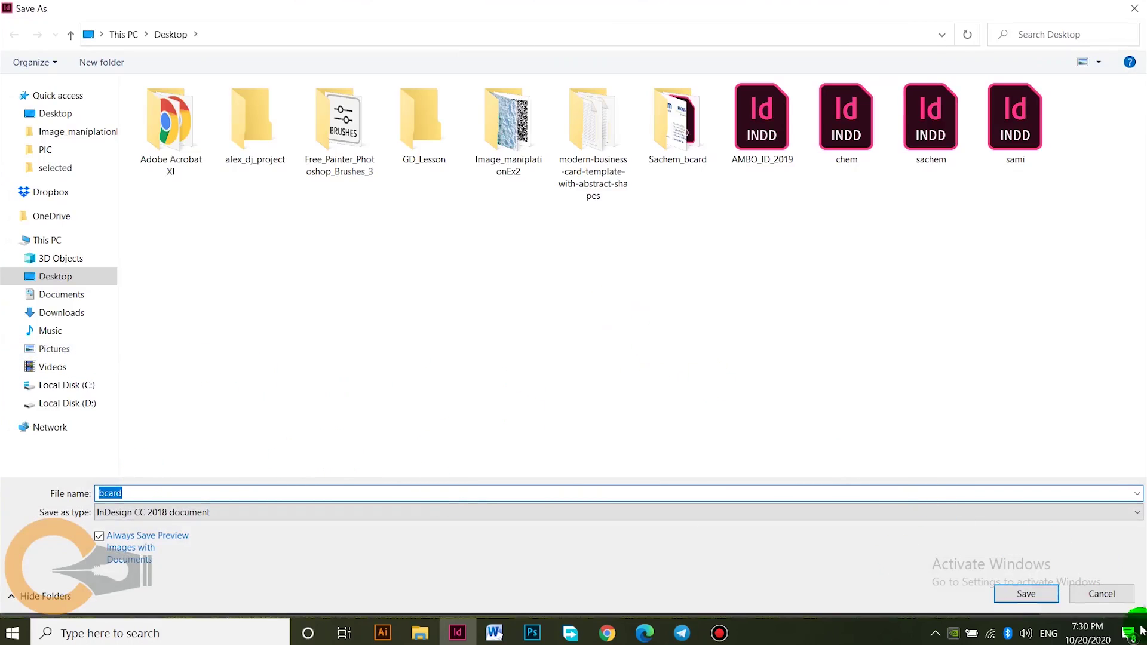
pyautogui.click(1026, 594)
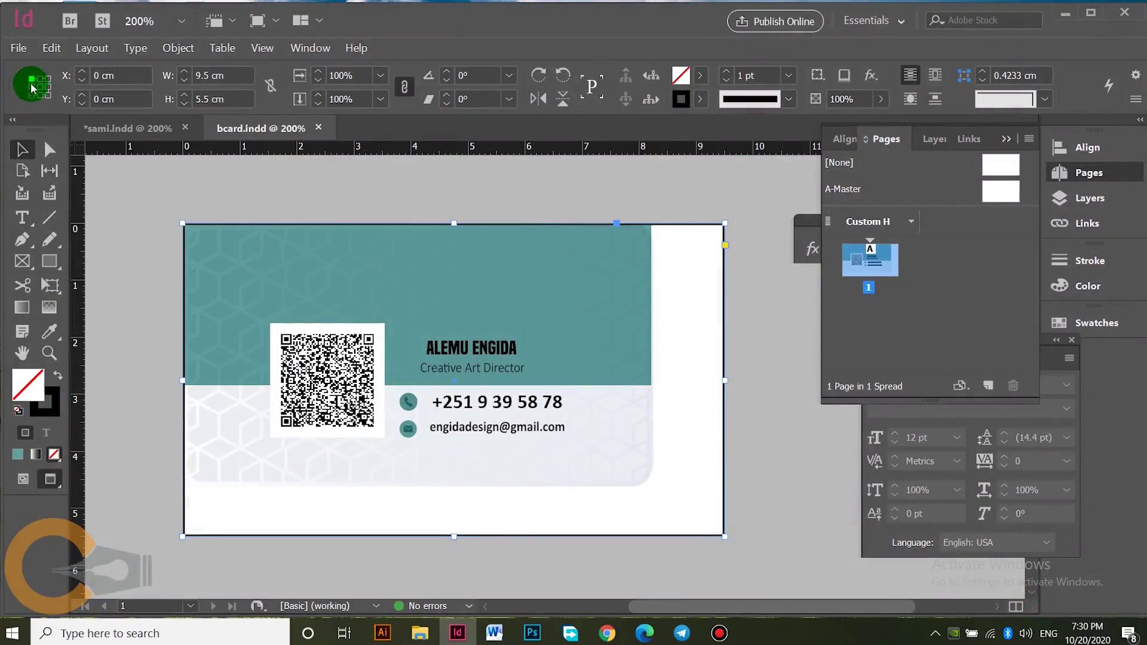
pyautogui.click(18, 48)
# Step: Create an A4 print document named Allinone with linked 1 cm margins on every side
pyautogui.moveTo(54, 64)
pyautogui.click(335, 68)
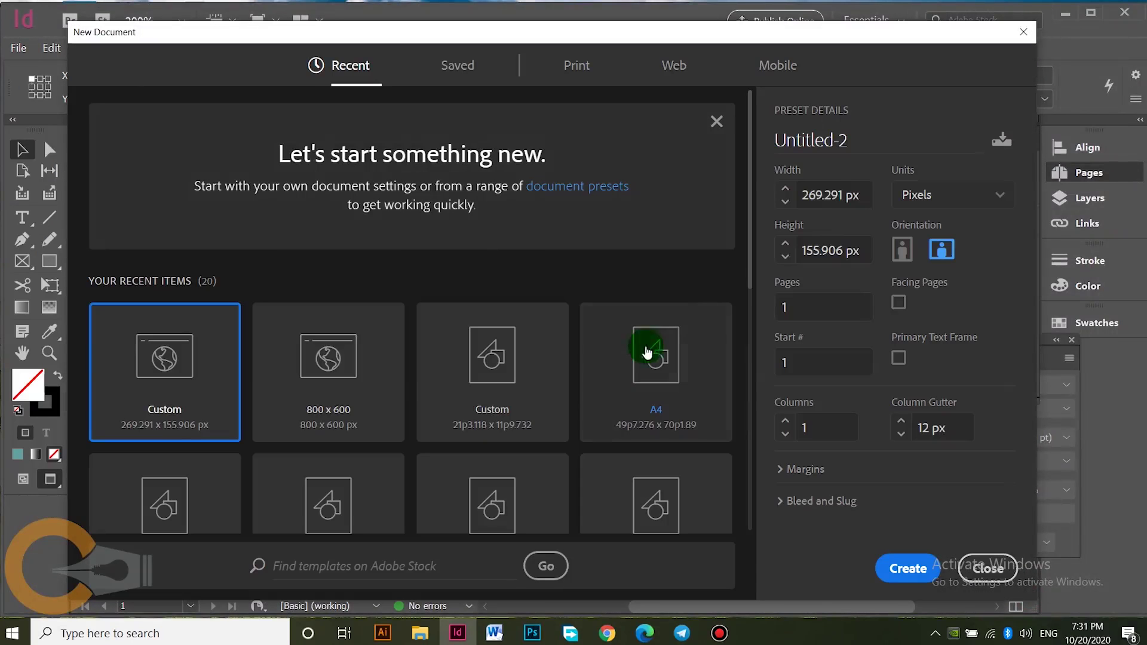
pyautogui.click(577, 66)
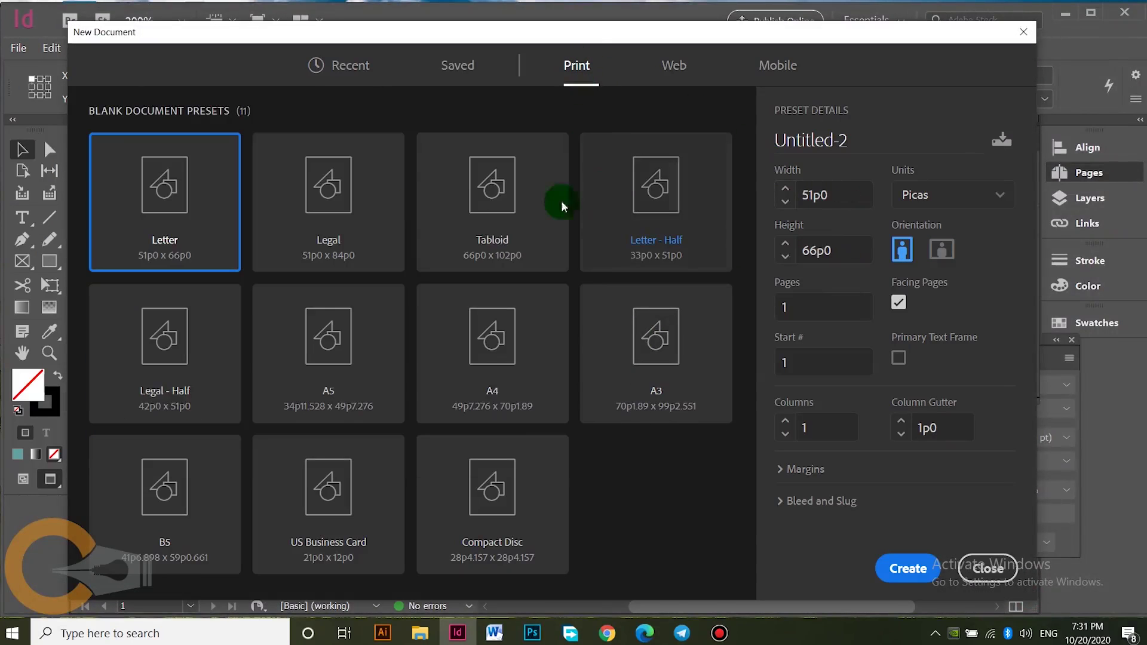
pyautogui.click(481, 376)
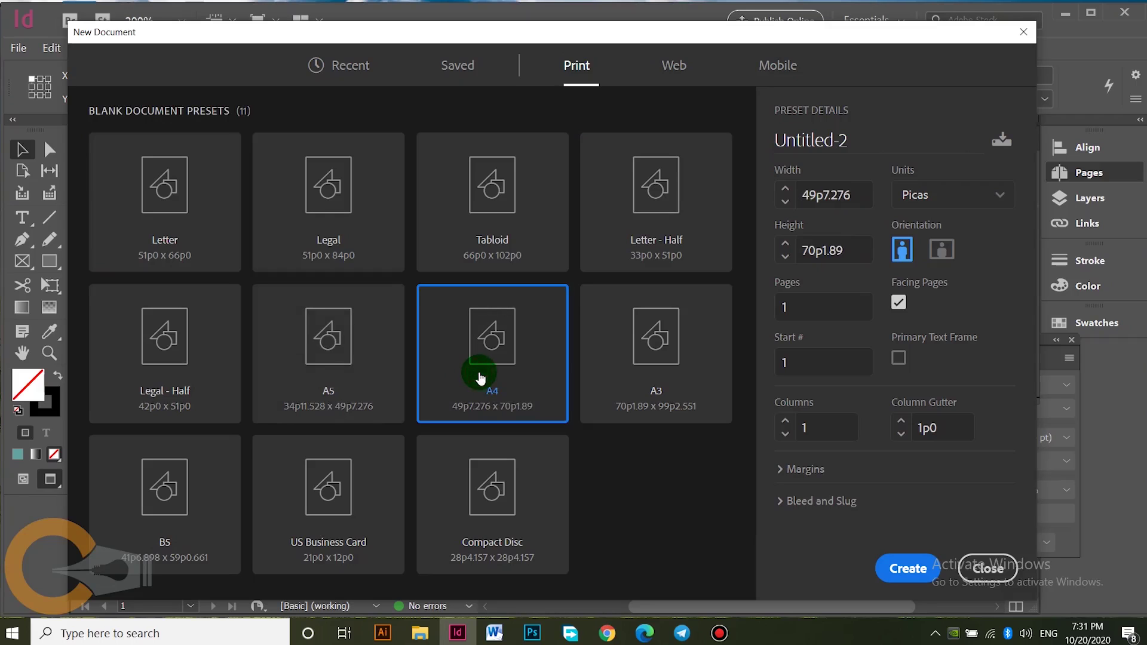
pyautogui.moveTo(855, 141); pyautogui.dragTo(765, 146)
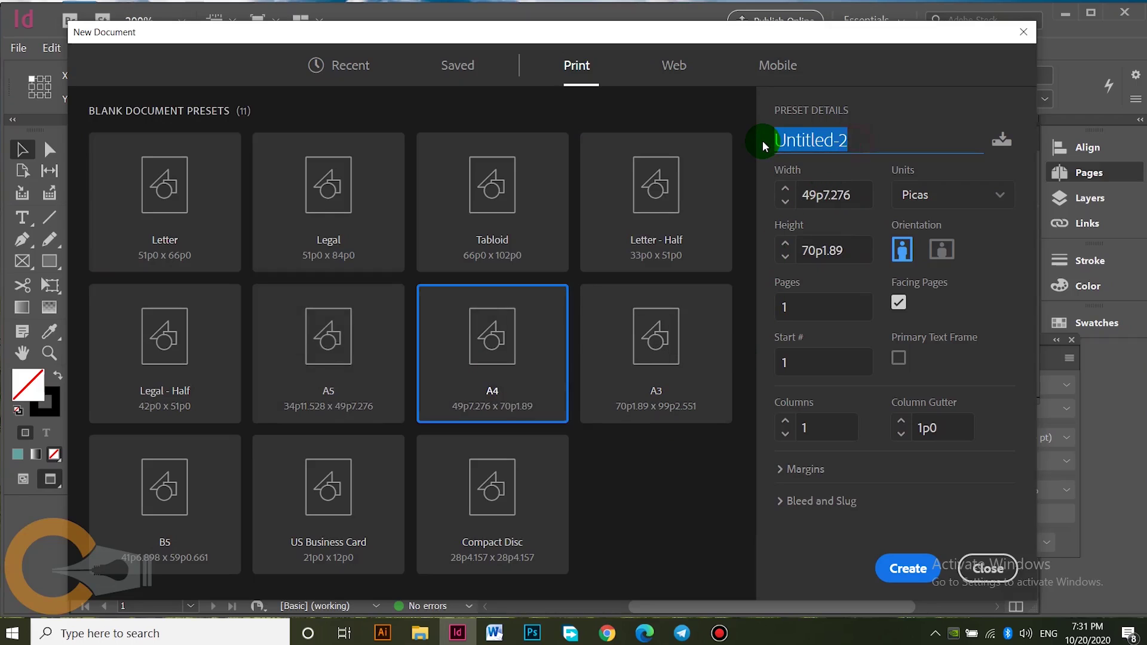
pyautogui.write('Allinone')
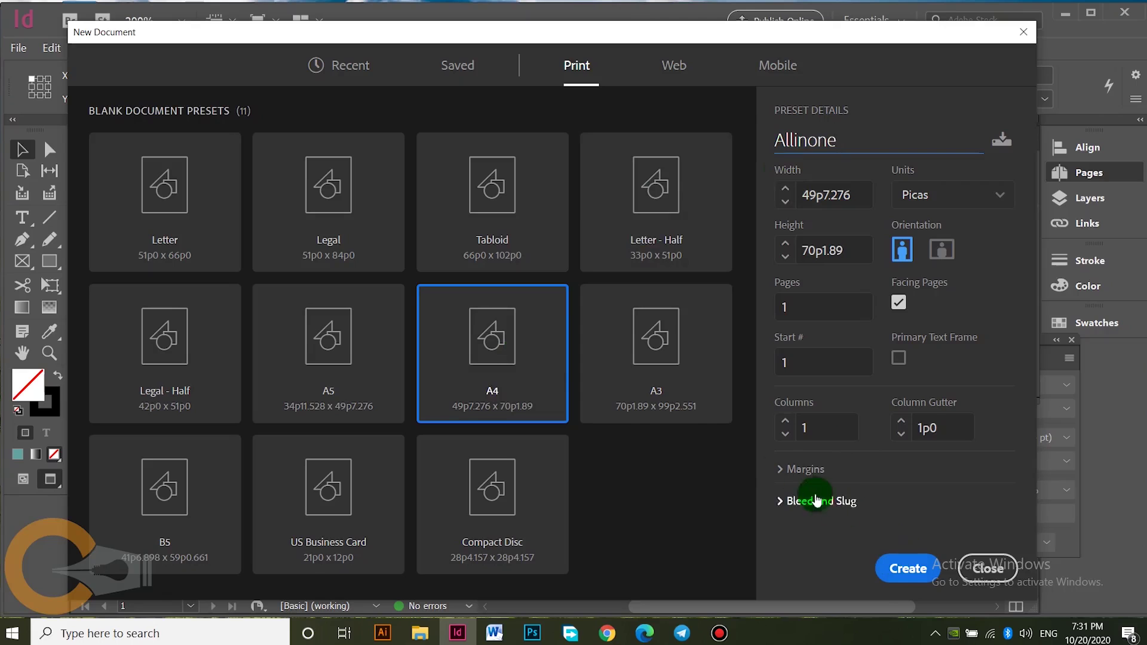
pyautogui.click(778, 469)
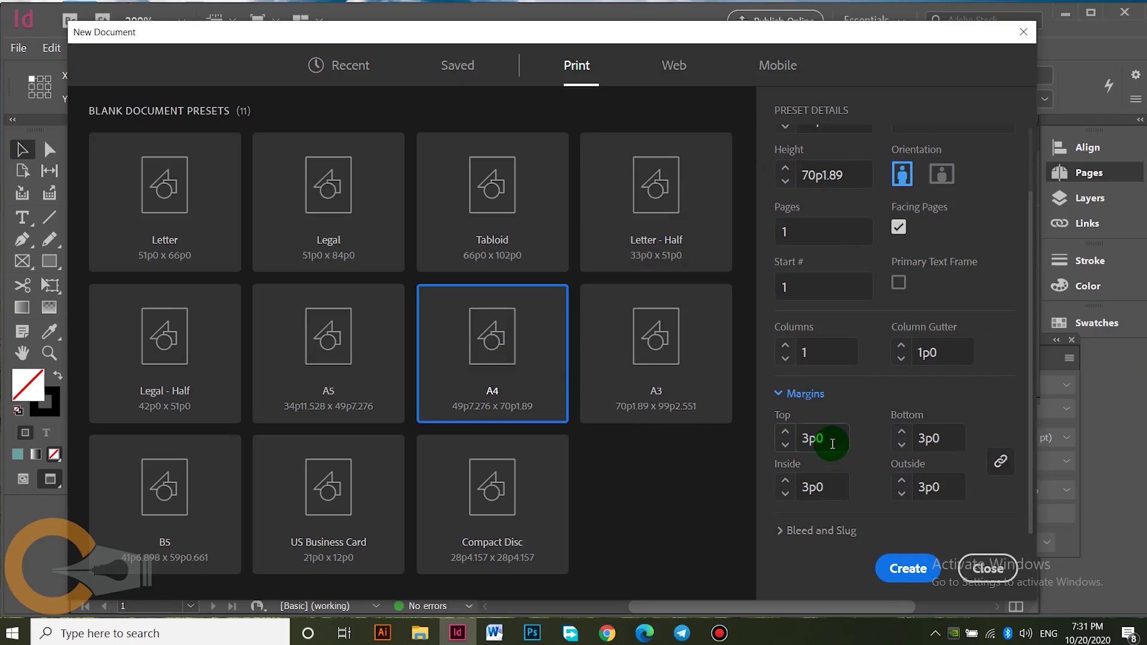
pyautogui.click(833, 444)
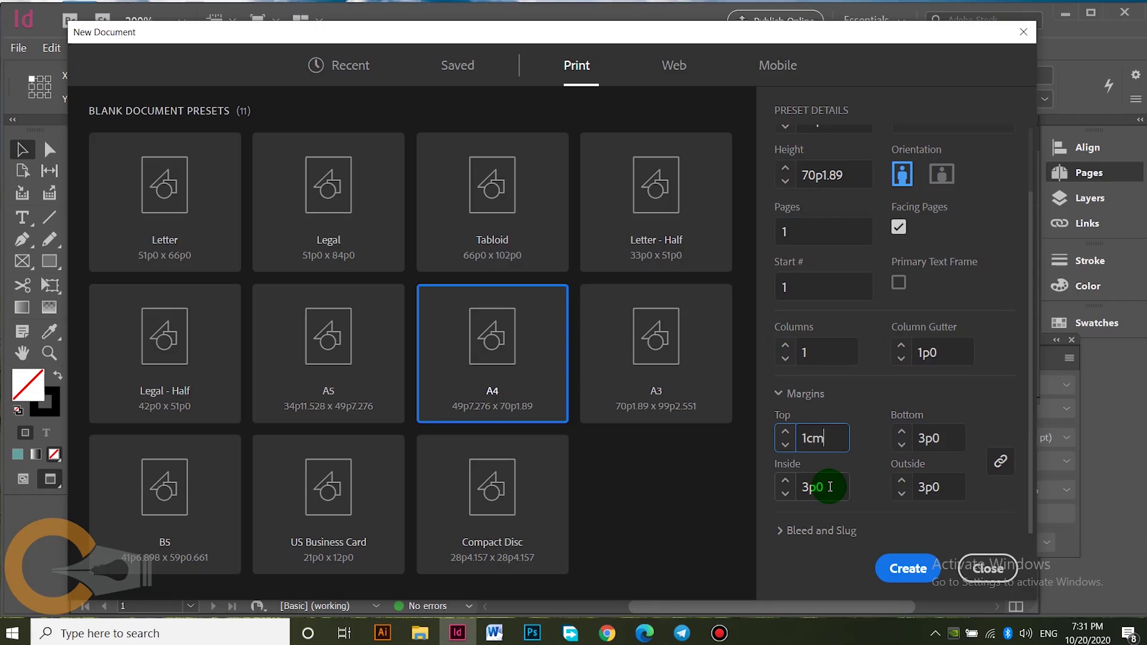
pyautogui.click(832, 496)
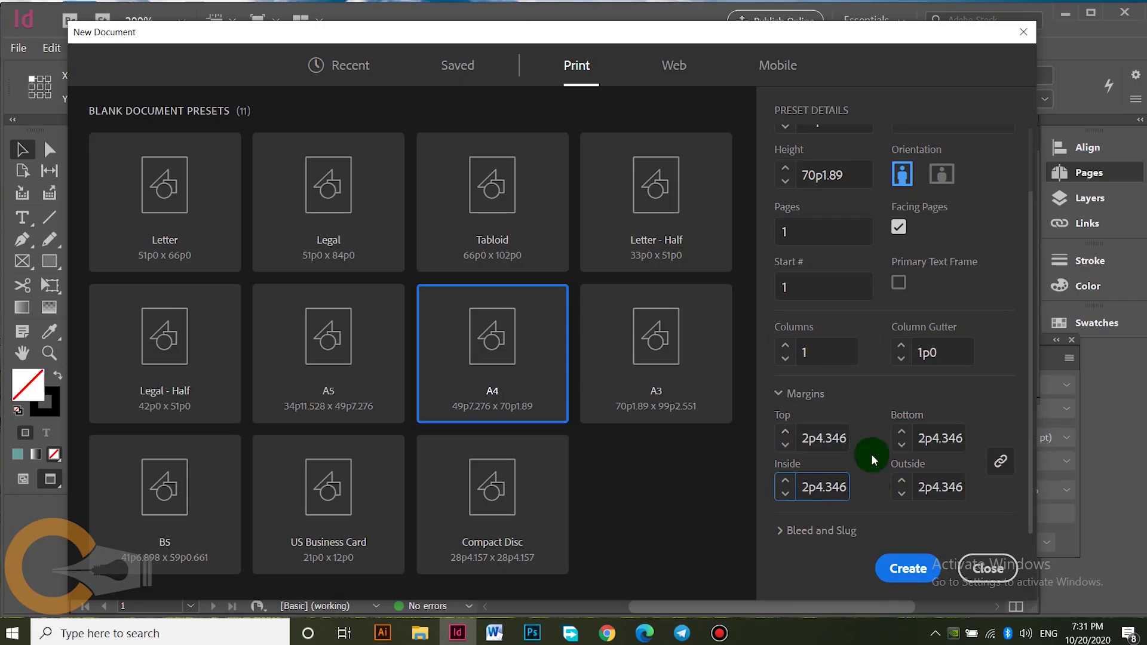
pyautogui.click(906, 568)
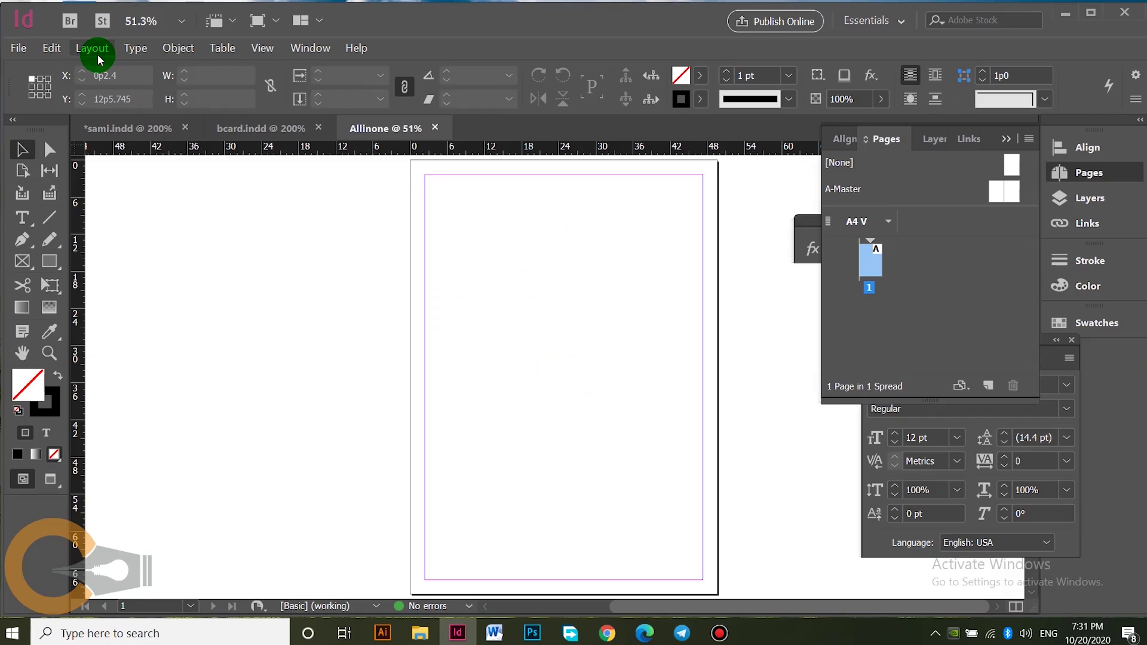
# Step: Open Create Guides with live preview and begin changing the row and column counts
pyautogui.click(94, 49)
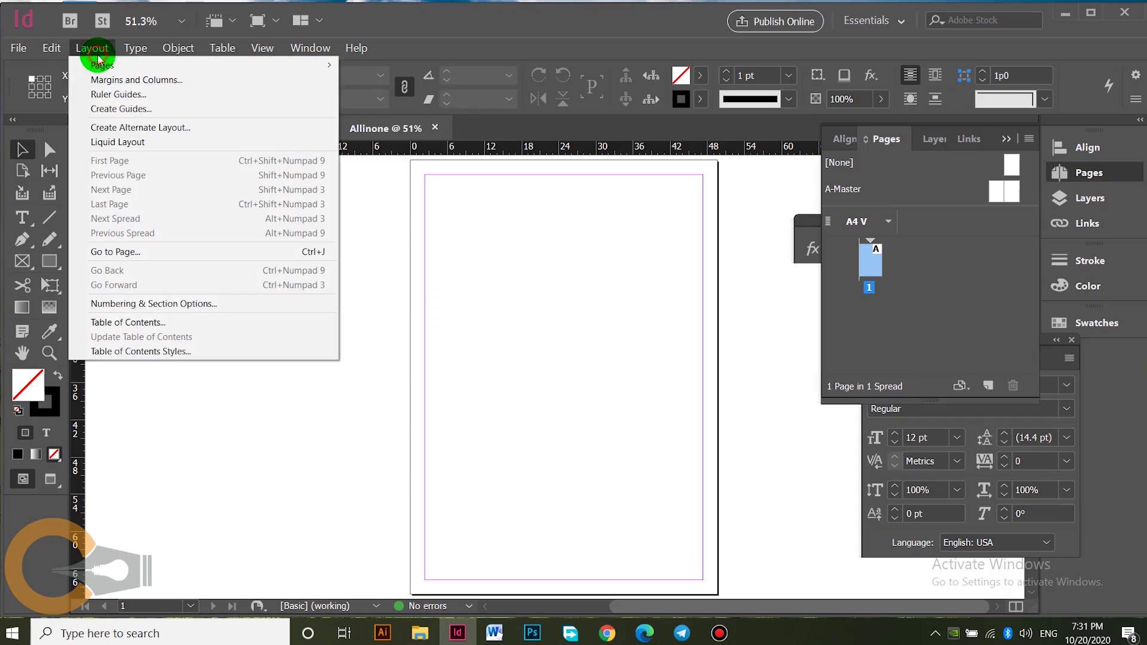
pyautogui.click(115, 109)
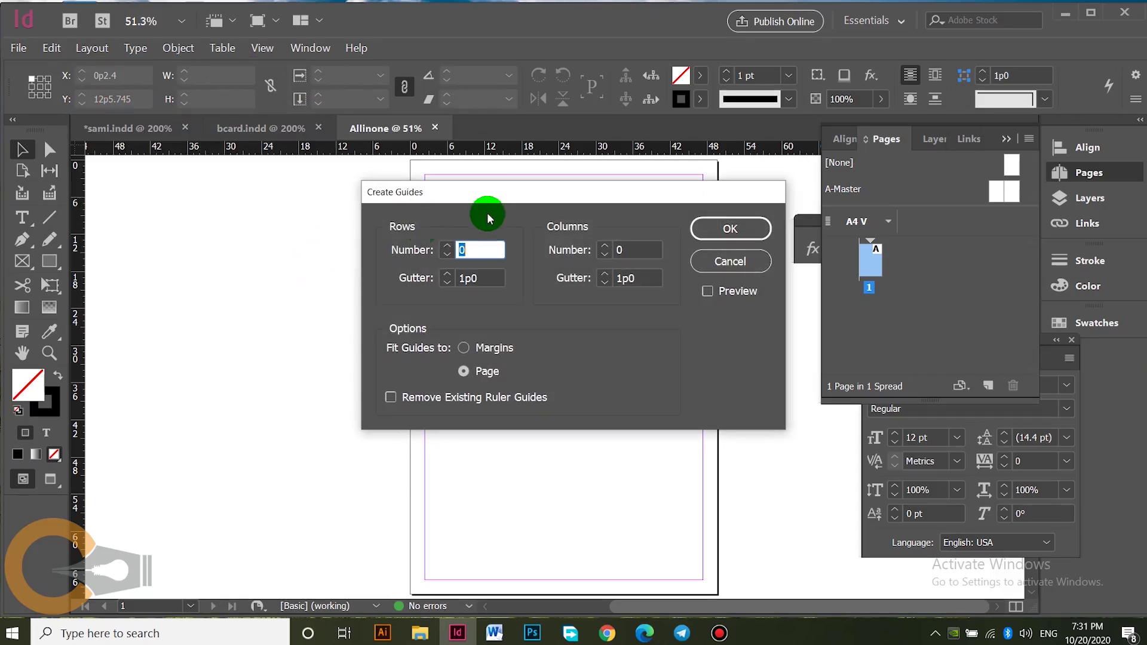
pyautogui.moveTo(497, 203); pyautogui.dragTo(484, 220)
pyautogui.click(695, 308)
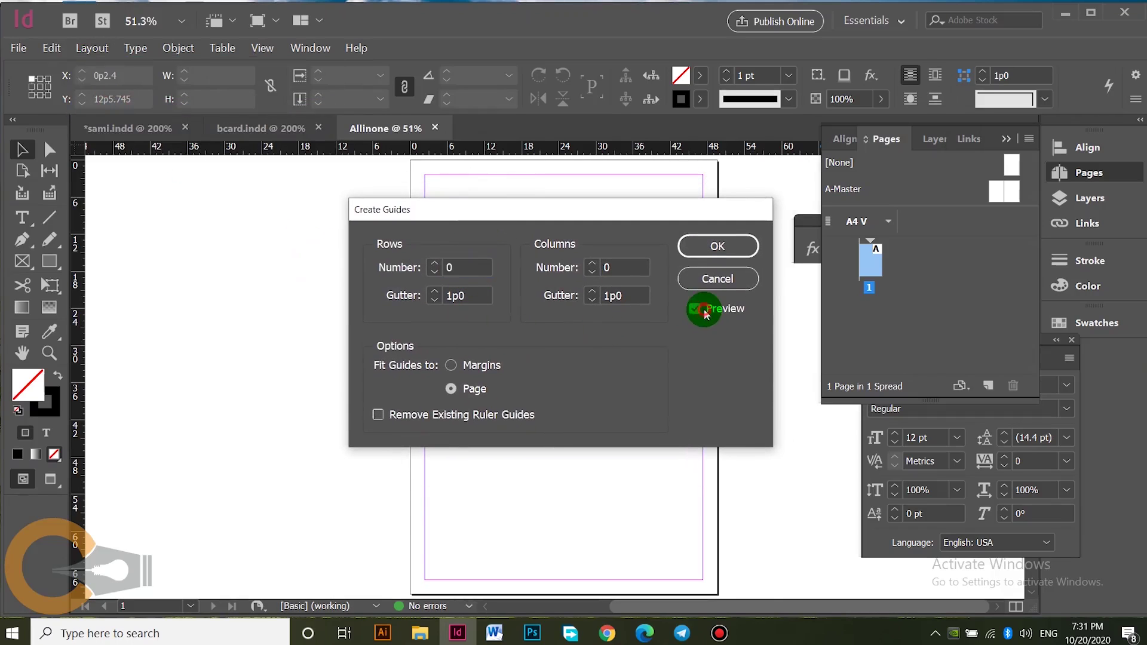
pyautogui.click(462, 288)
pyautogui.doubleClick(451, 267)
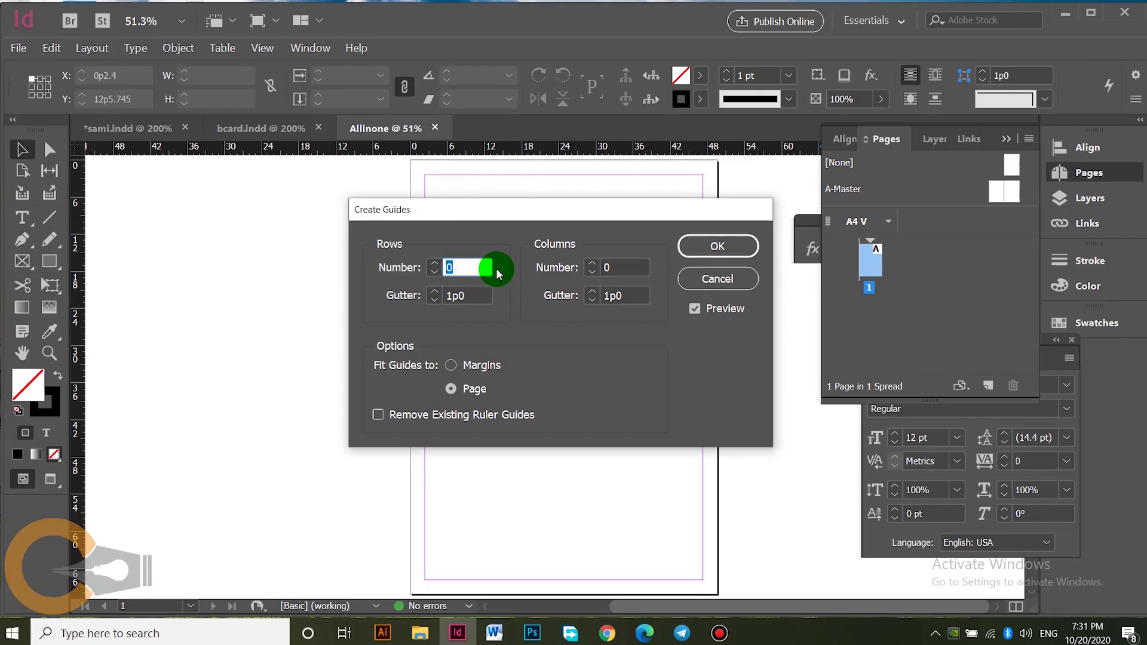
pyautogui.click(630, 269)
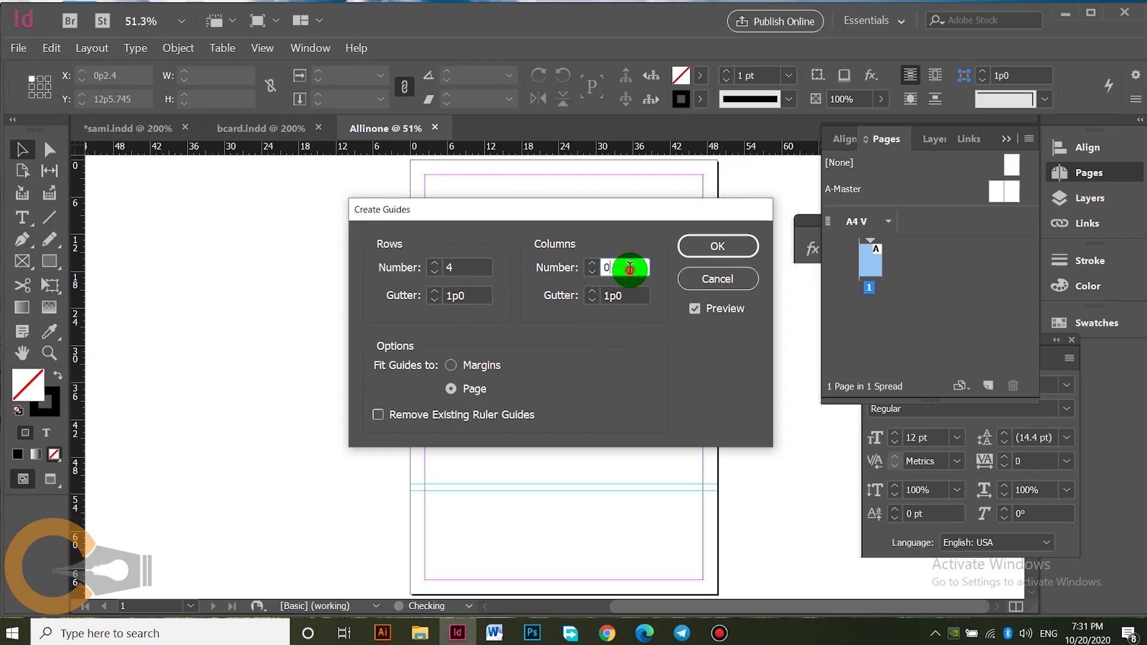
pyautogui.moveTo(630, 269); pyautogui.dragTo(545, 263)
pyautogui.write('32')
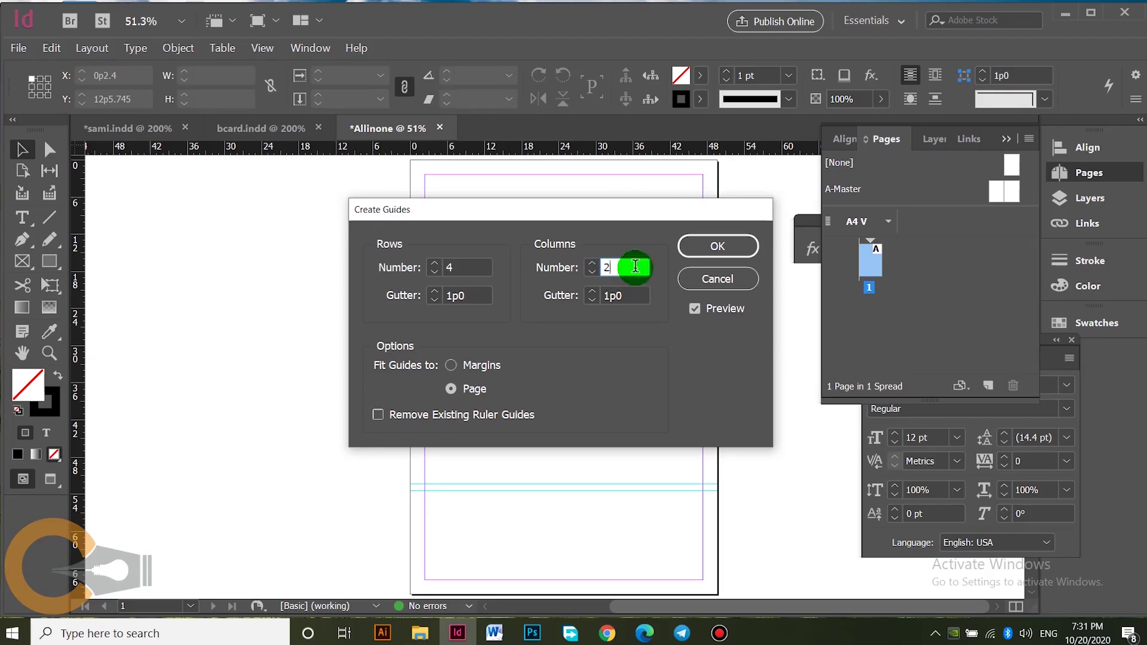
pyautogui.write('2')
# Step: Set the guide grid to 5 rows and 2 columns with 1p0 gutters
pyautogui.moveTo(605, 226); pyautogui.dragTo(872, 335)
pyautogui.click(238, 322)
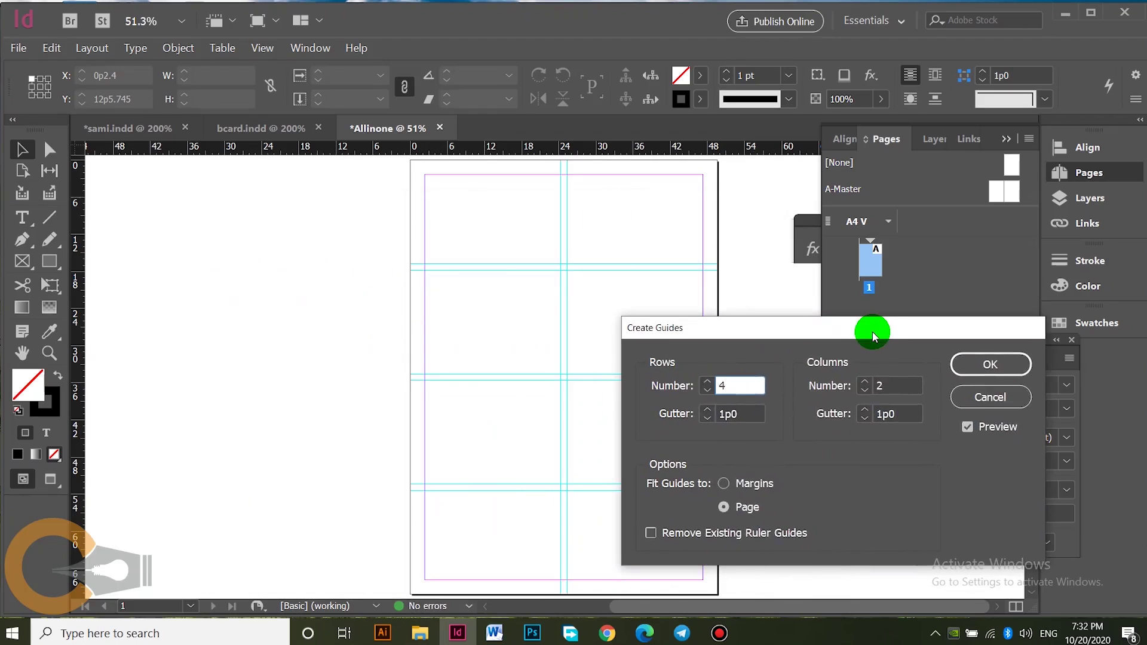
pyautogui.moveTo(873, 335); pyautogui.dragTo(825, 277)
pyautogui.moveTo(696, 328); pyautogui.dragTo(638, 335)
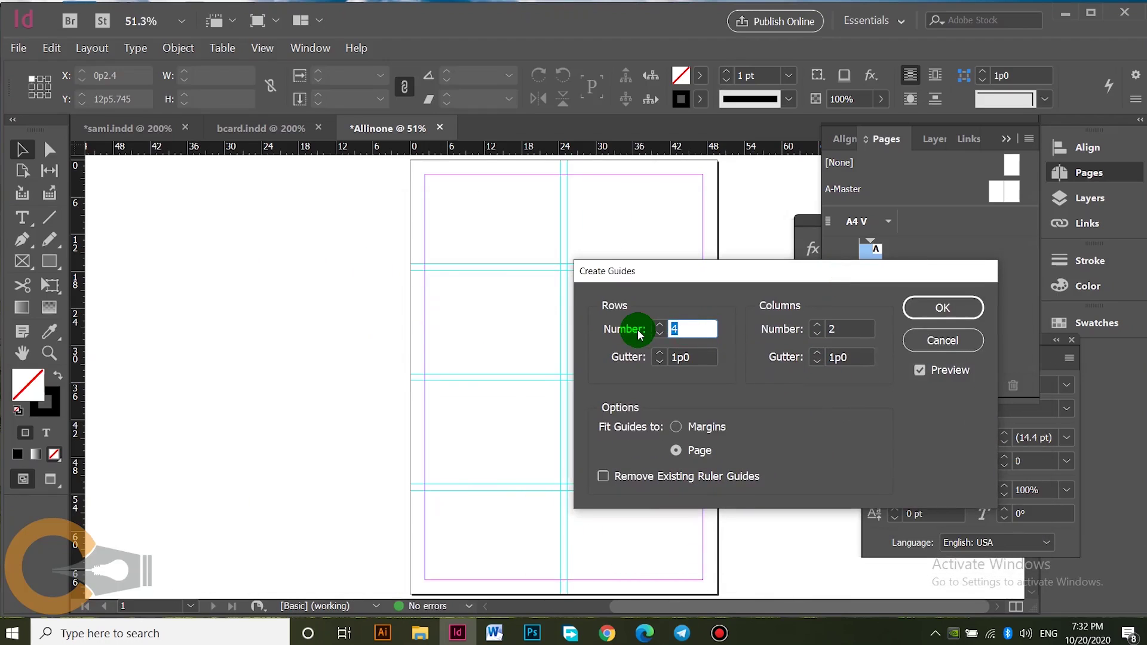
pyautogui.write('5')
pyautogui.click(838, 343)
pyautogui.doubleClick(840, 328)
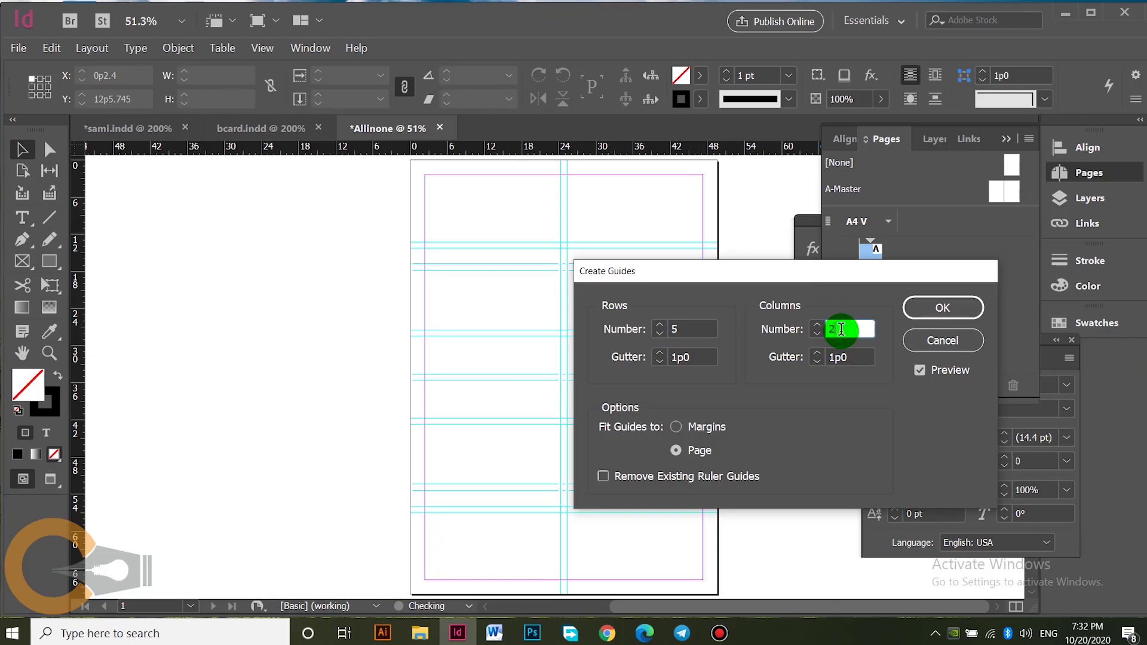
pyautogui.moveTo(696, 357); pyautogui.dragTo(627, 358)
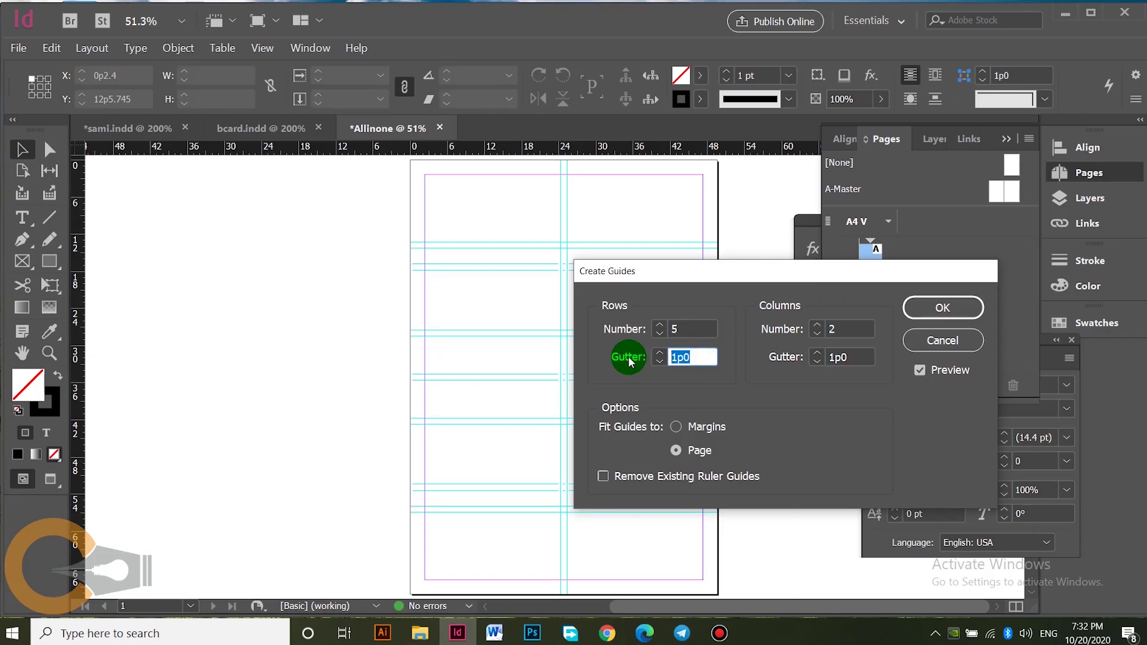
# Step: Compare fitting the guides to margins versus page edges, then confirm the grid
pyautogui.hotkey('ctrl', '=')
pyautogui.hotkey('ctrl', '-')
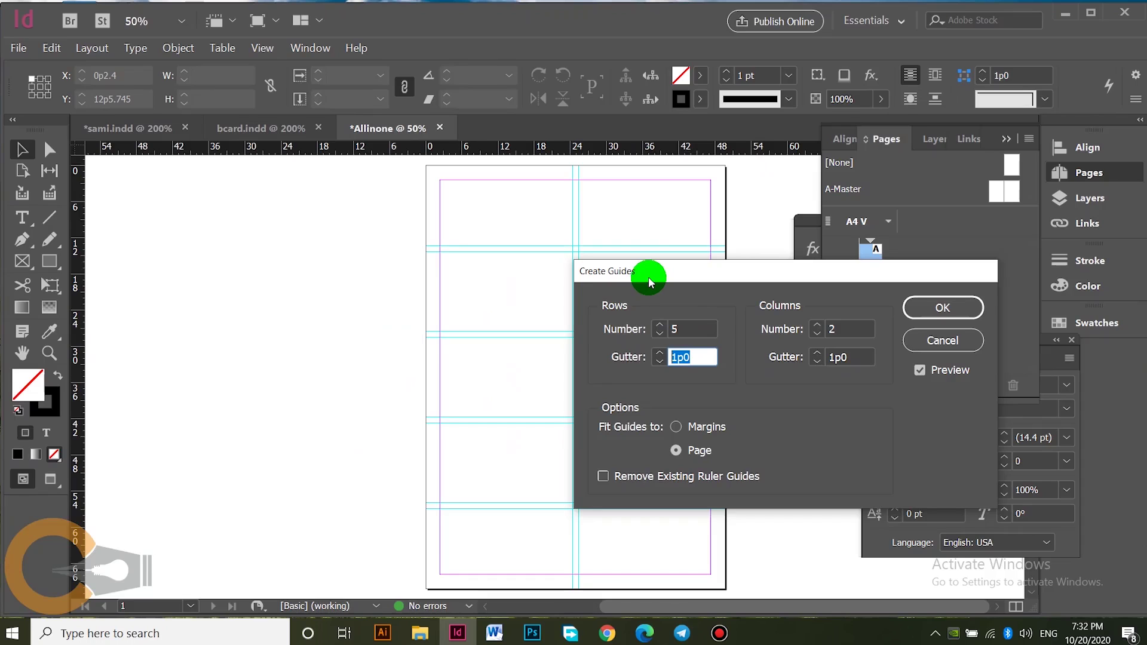
pyautogui.click(677, 427)
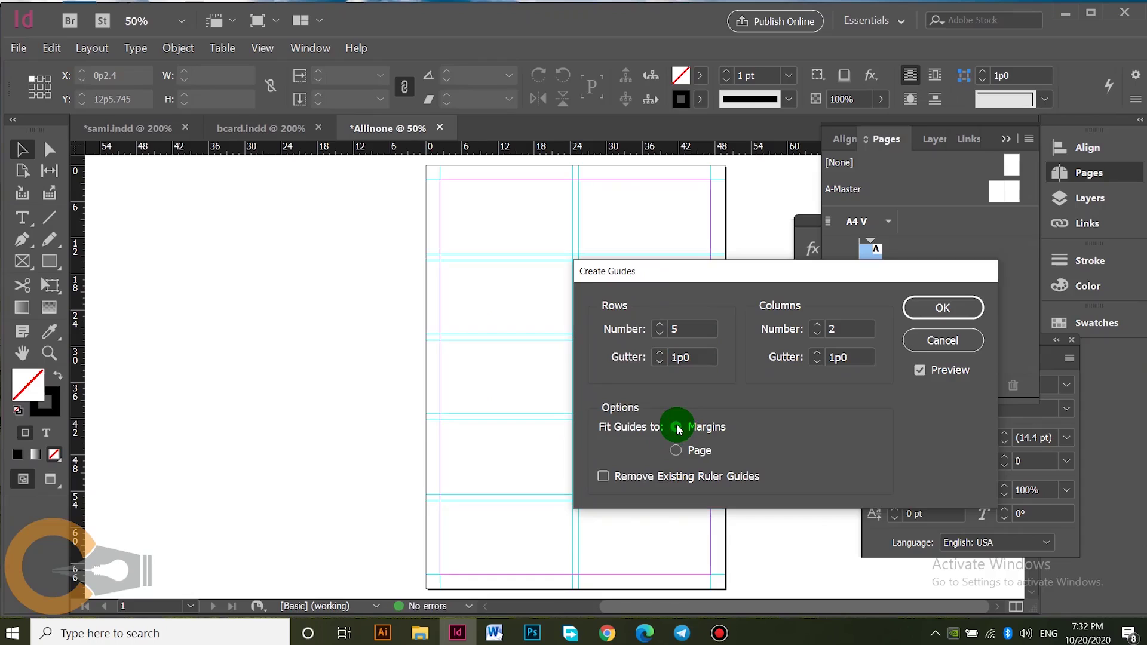
pyautogui.click(682, 451)
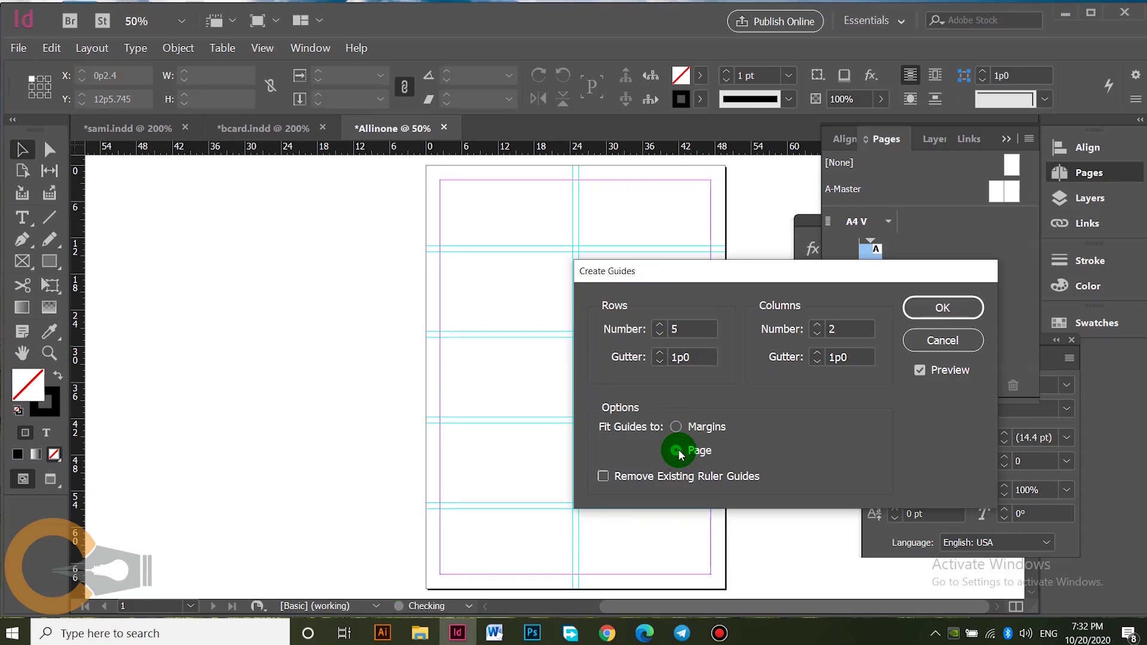
pyautogui.click(678, 427)
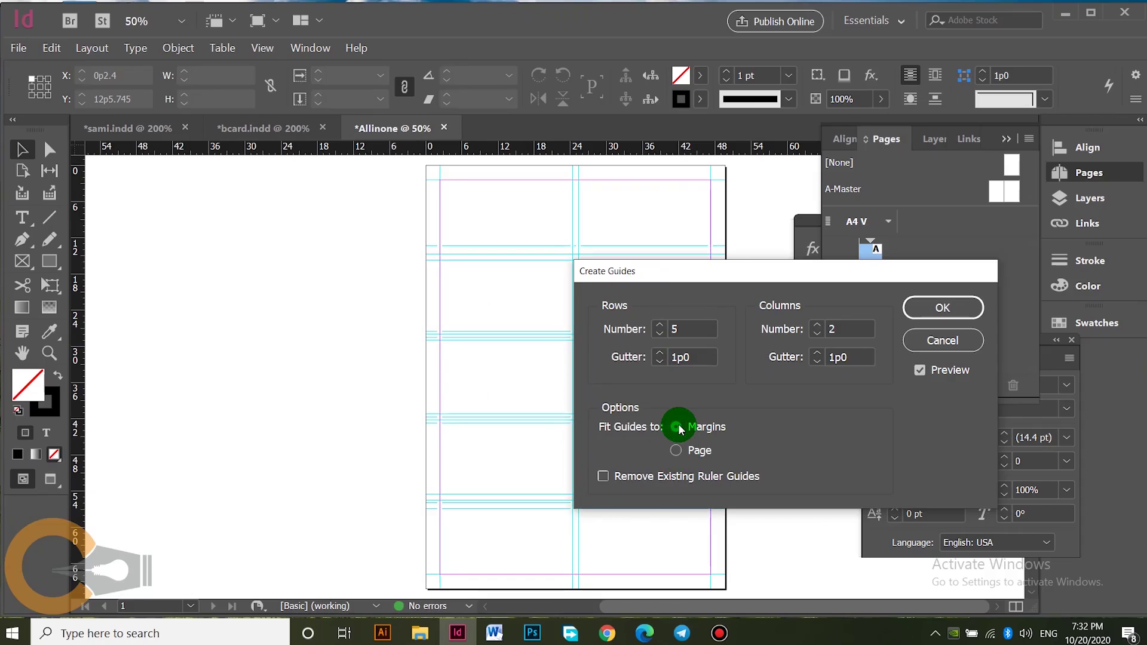
pyautogui.click(680, 451)
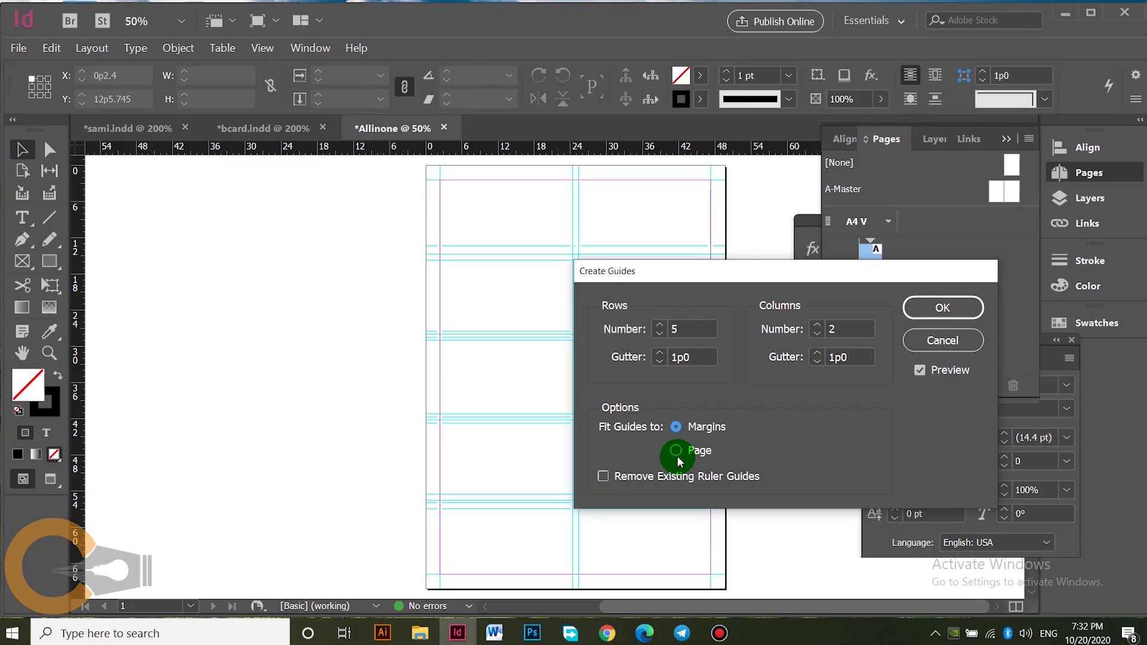
pyautogui.click(933, 308)
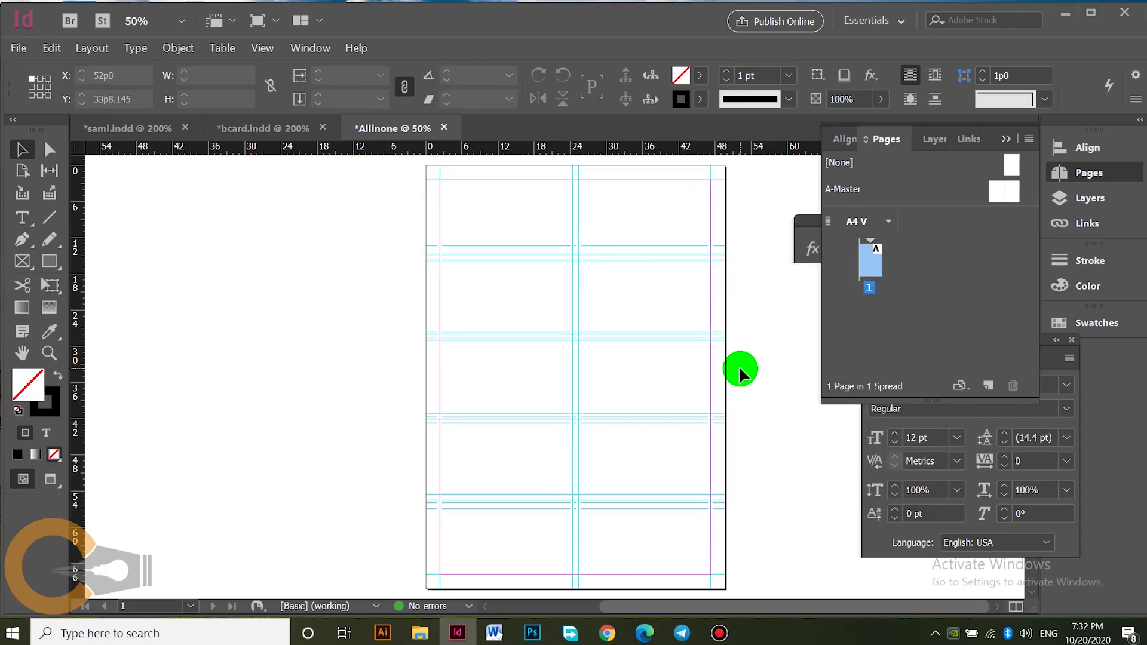
# Step: Place bcard.indd at the top-left margin corner of the page's guide grid
pyautogui.hotkey('ctrl', 'z')
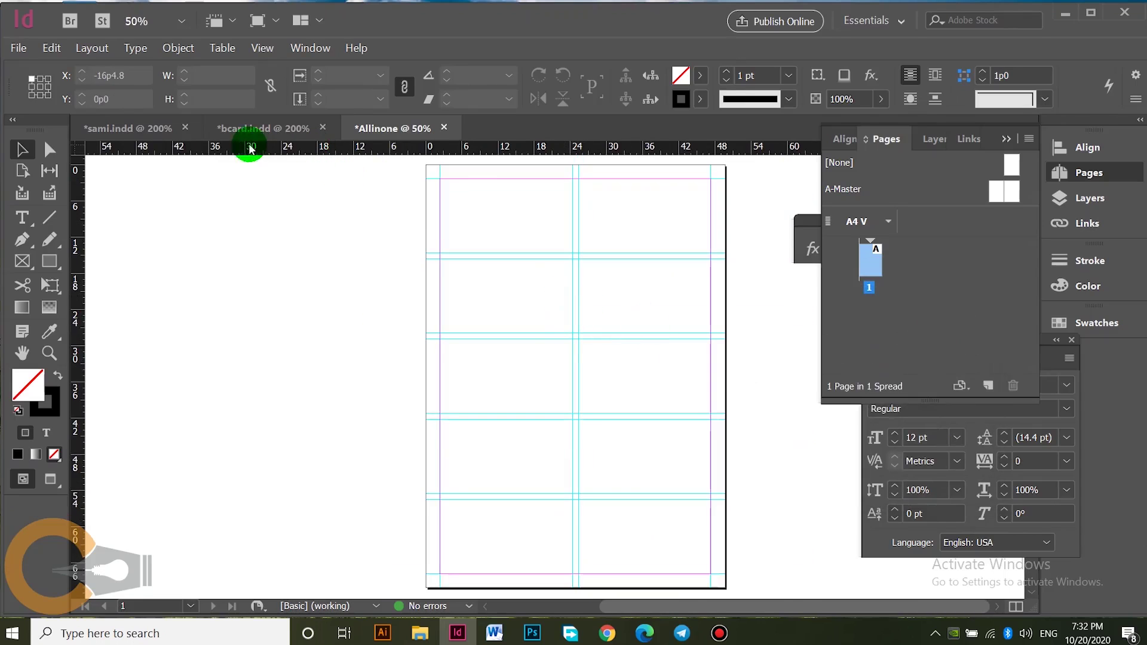
pyautogui.click(18, 48)
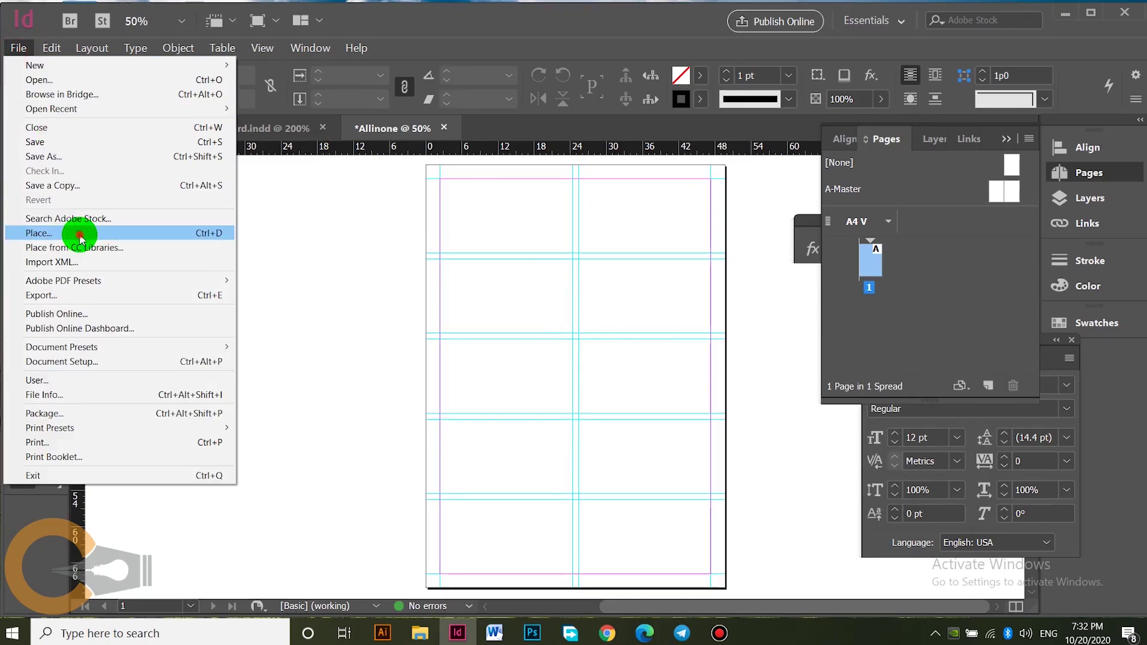
pyautogui.click(80, 237)
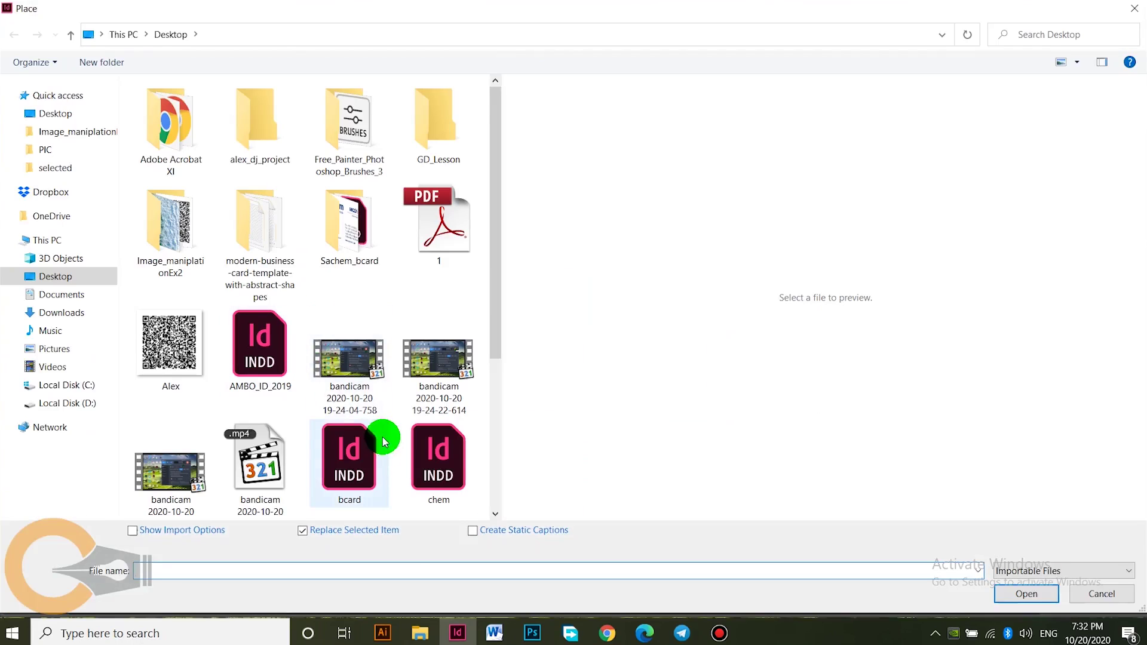
pyautogui.doubleClick(385, 442)
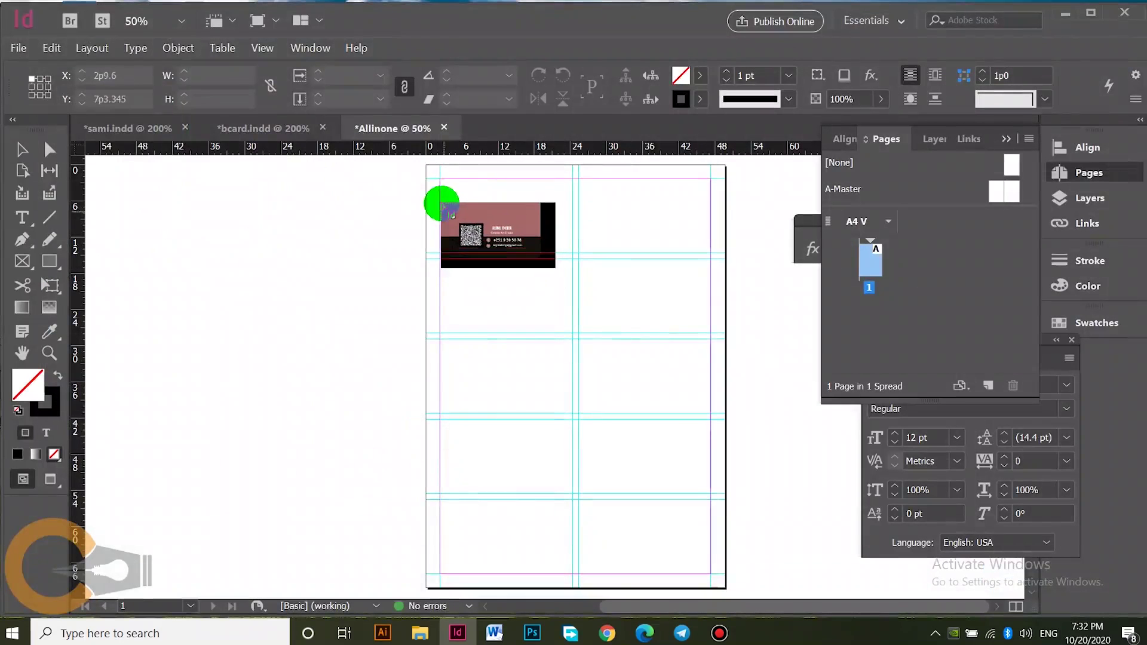
pyautogui.click(439, 179)
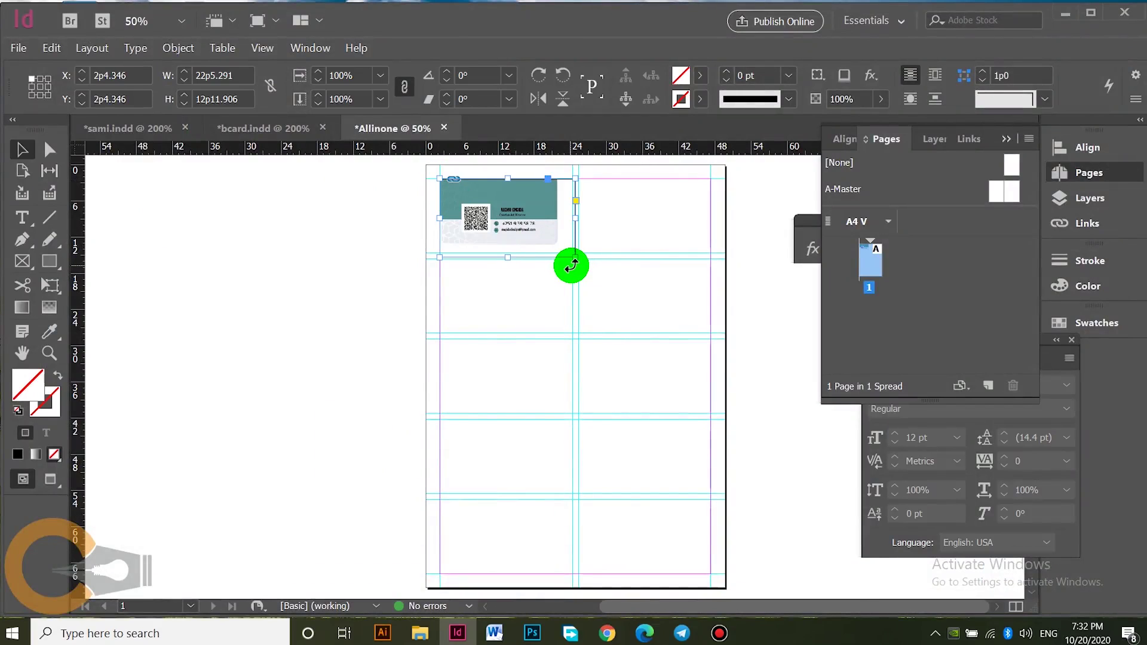
# Step: Trim the placed frame's bottom and right edges to the card, about 22p5 × 12p3
pyautogui.hotkey('ctrl', '=')
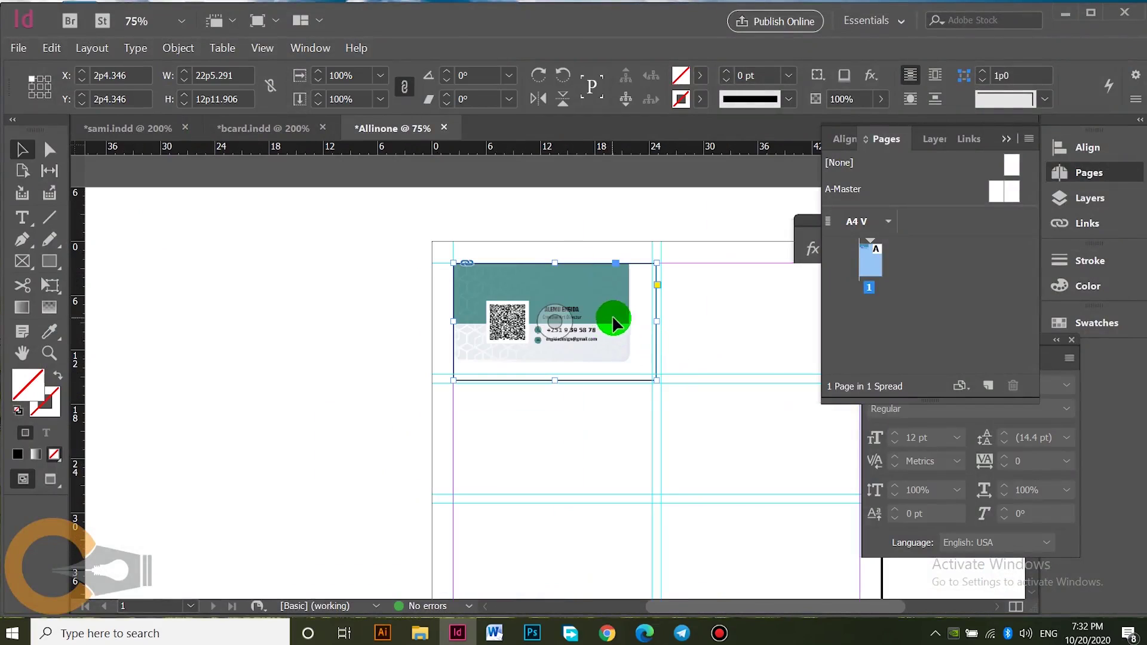
pyautogui.click(656, 382)
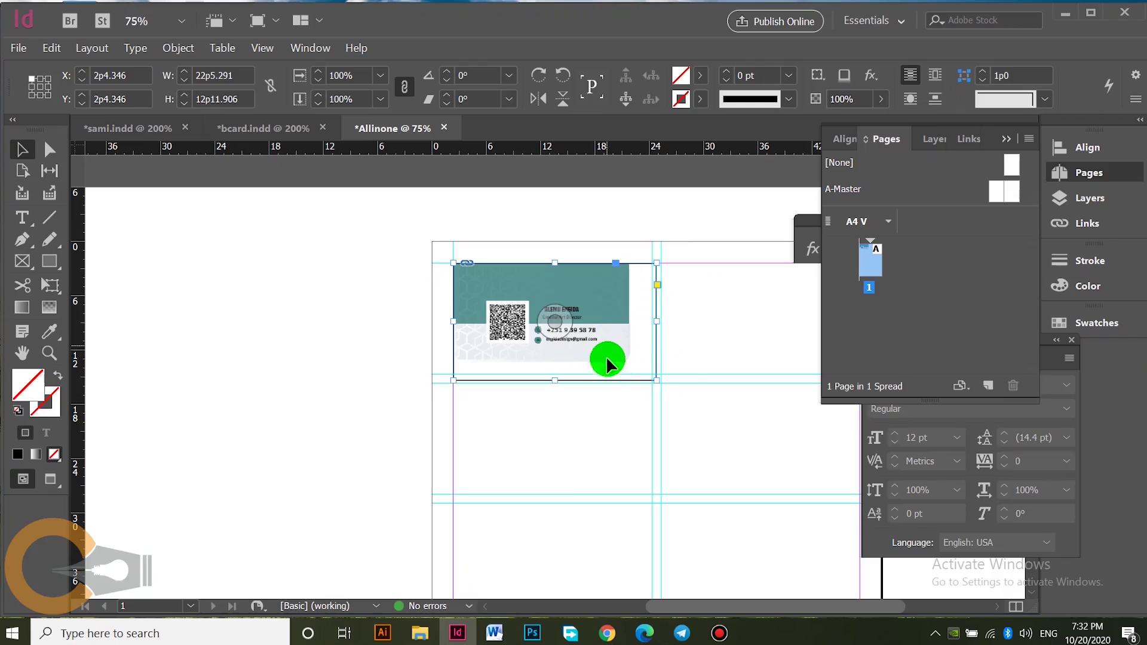
pyautogui.click(555, 380)
pyautogui.moveTo(554, 380); pyautogui.dragTo(555, 374)
pyautogui.moveTo(657, 322); pyautogui.dragTo(652, 322)
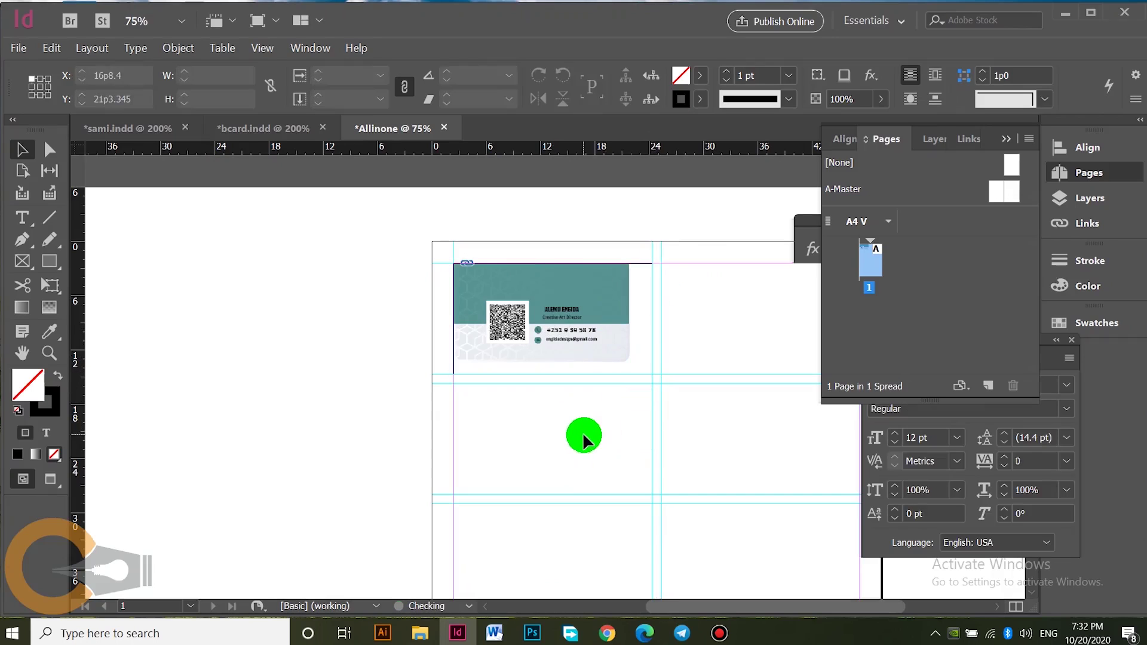
# Step: Fit the card's content proportionally within its frame
pyautogui.rightClick(624, 354)
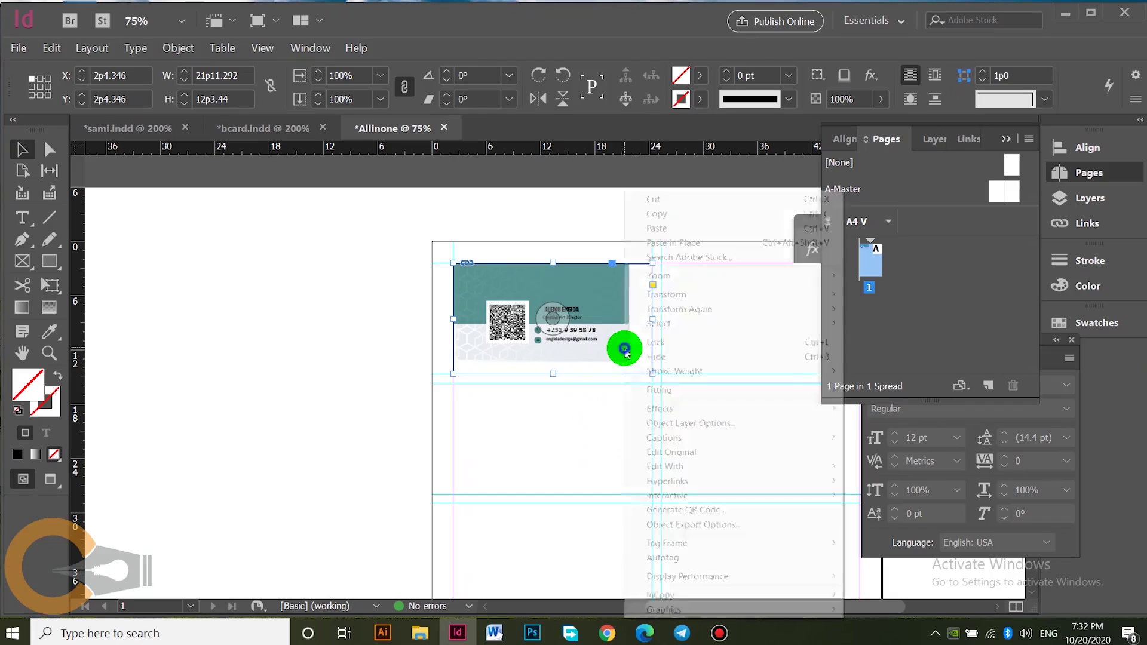
pyautogui.click(674, 390)
pyautogui.click(908, 405)
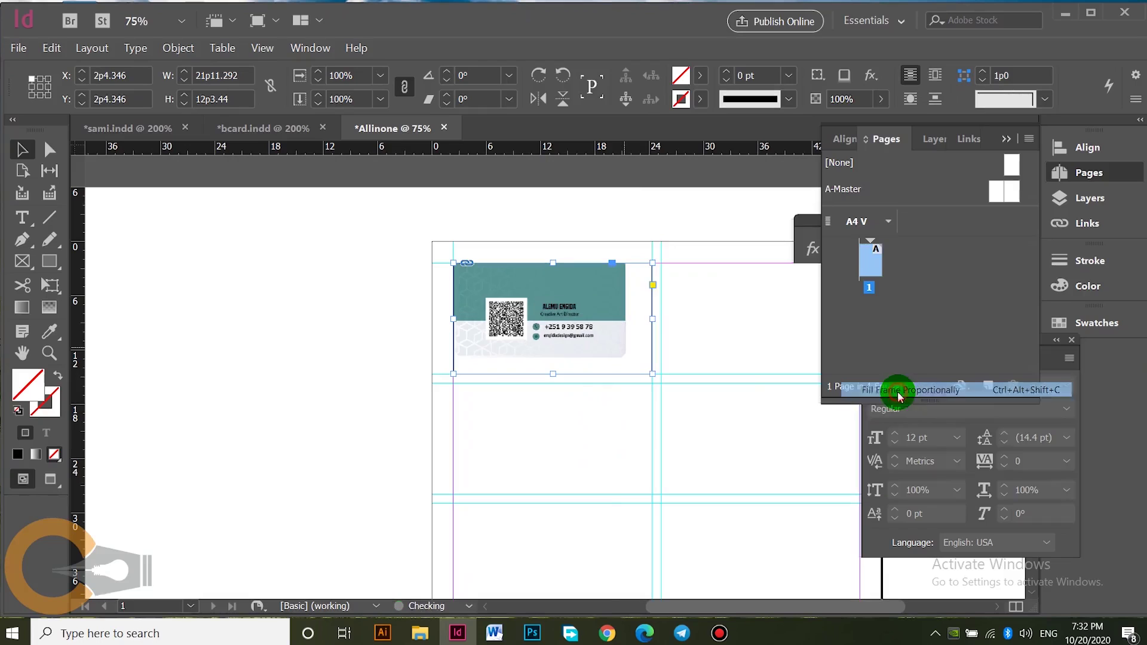
pyautogui.click(698, 419)
# Step: Alt-drag a copy of the card into the right-hand cell of the top row
pyautogui.click(582, 364)
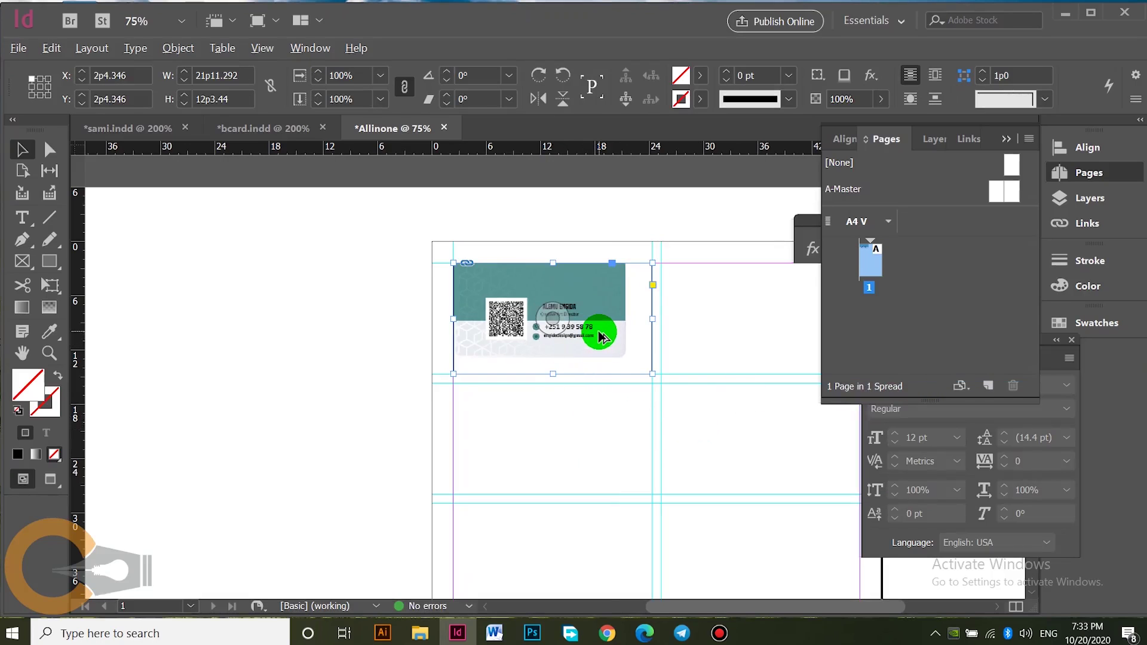
pyautogui.moveTo(601, 337); pyautogui.dragTo(810, 336)
pyautogui.moveTo(721, 391); pyautogui.dragTo(577, 391)
# Step: Copy the two-card top row down into the remaining four rows of the grid
pyautogui.moveTo(462, 405); pyautogui.dragTo(572, 332)
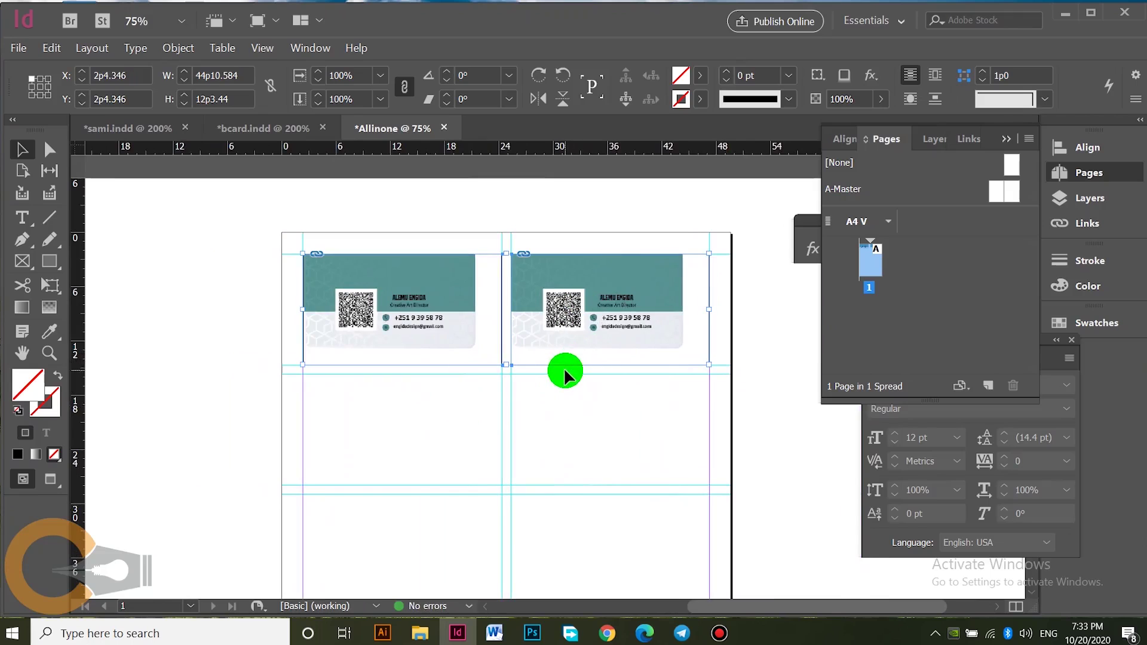
pyautogui.moveTo(558, 268); pyautogui.dragTo(564, 402)
pyautogui.scroll(-3, 563, 400)
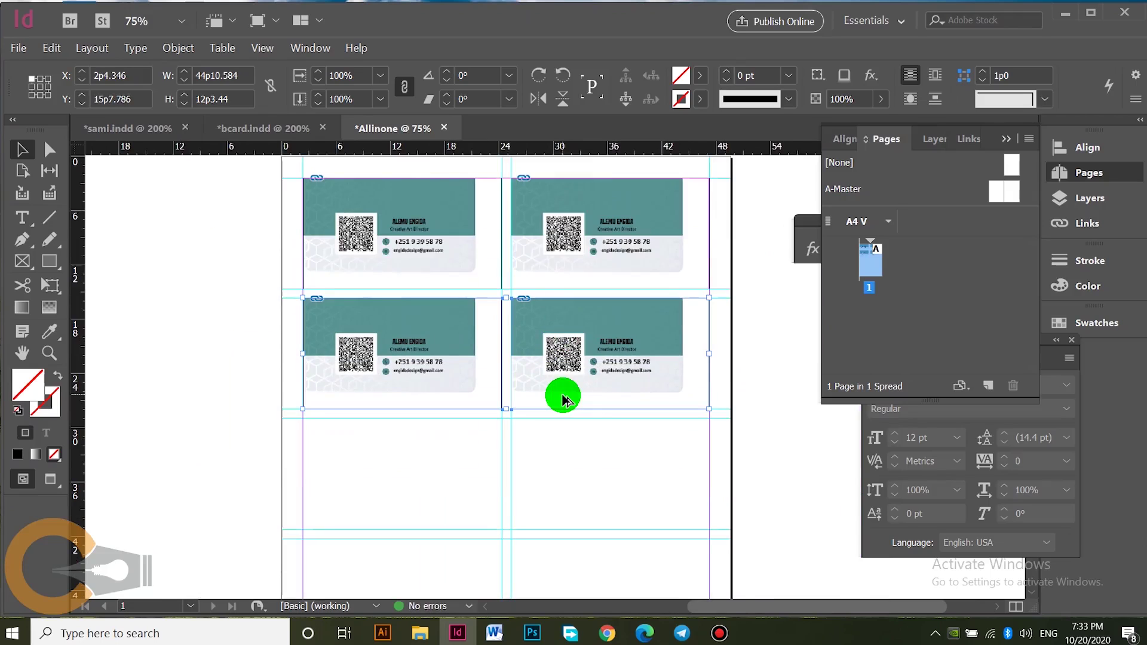
pyautogui.hotkey('ctrl', 'alt', '3')
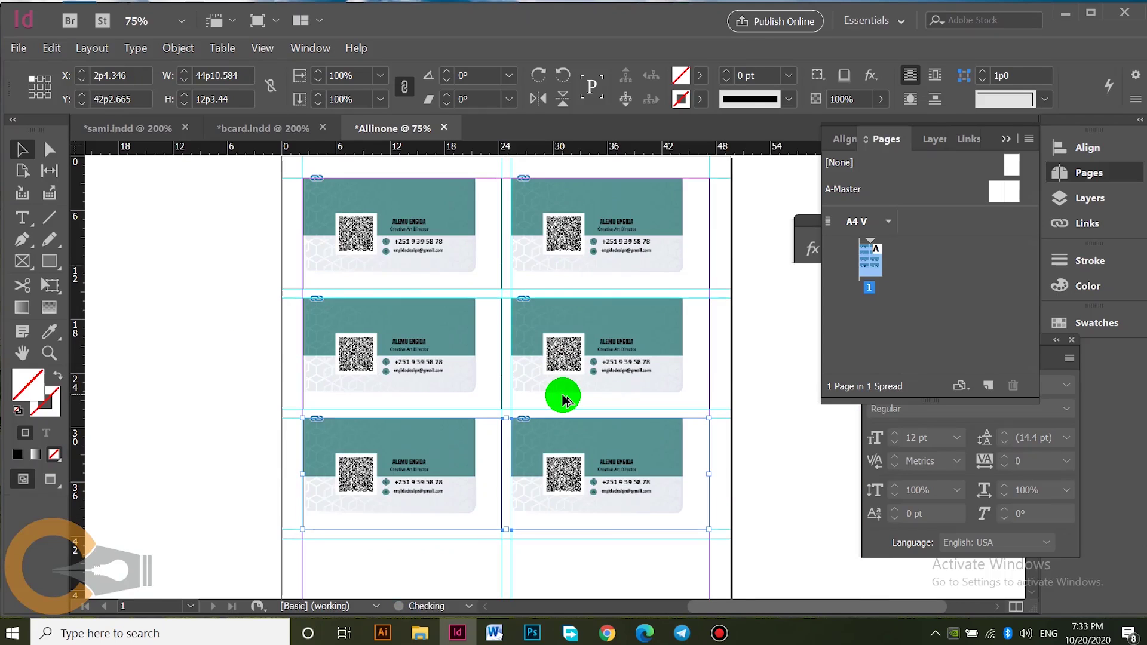
pyautogui.hotkey('ctrl', 'alt', '3')
pyautogui.scroll(-6, 563, 399)
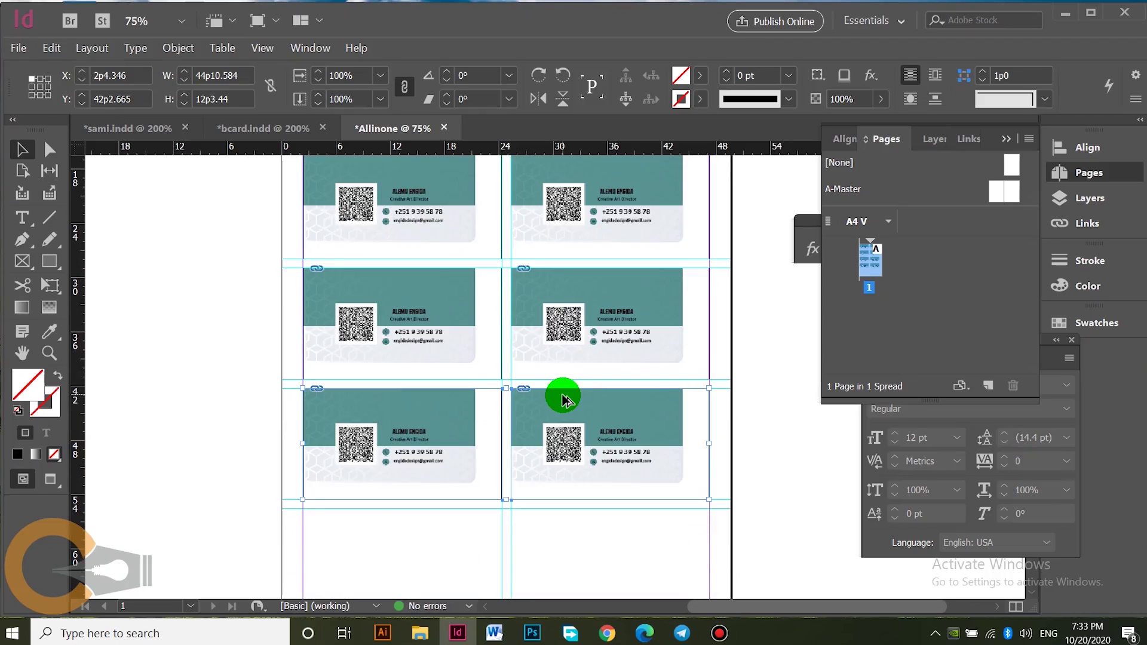
pyautogui.hotkey('ctrl', 'alt', '3')
pyautogui.scroll(3, 563, 399)
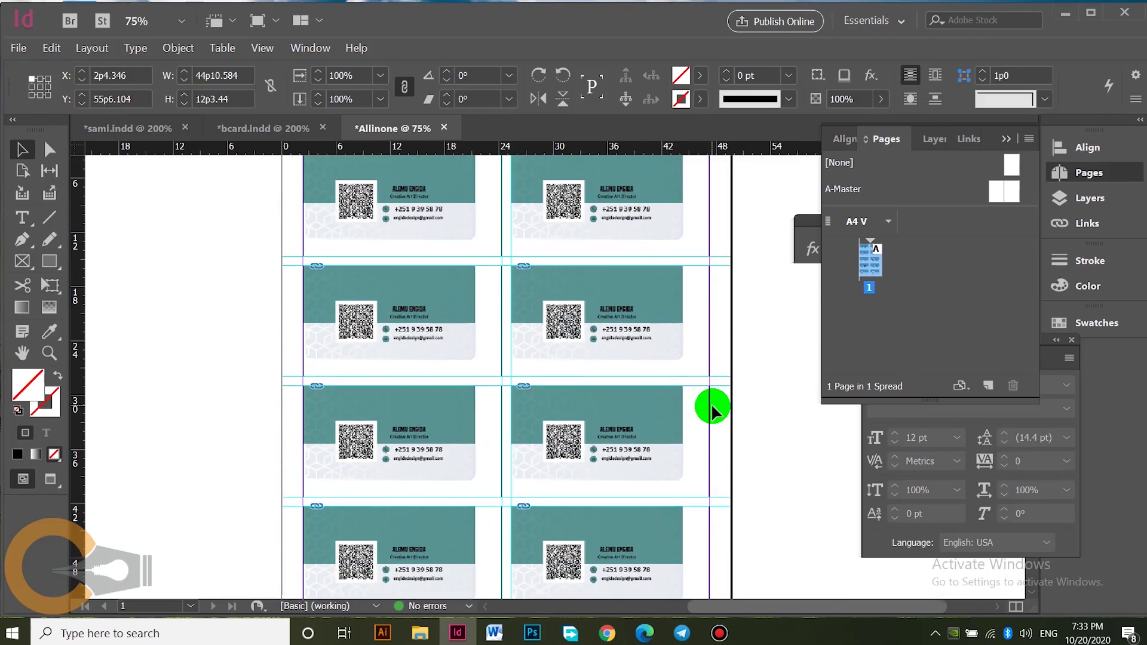
pyautogui.hotkey('ctrl', '0')
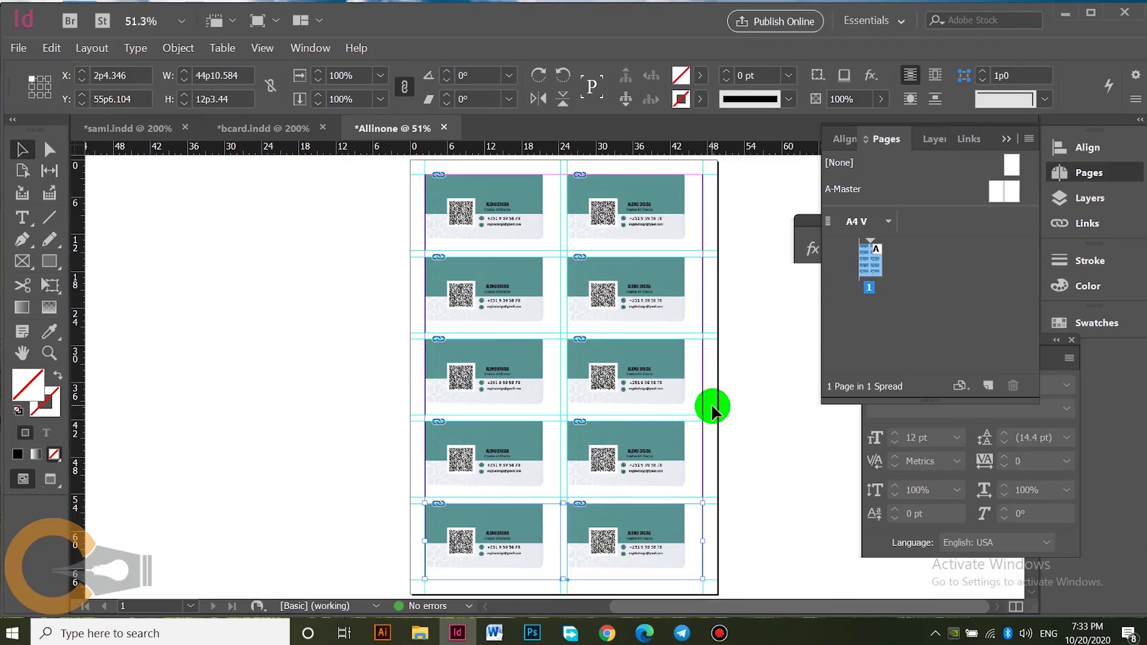
# Step: In InDesign's Print dialog, keep the current printer, choose A4 paper and scale to fit
pyautogui.click(19, 48)
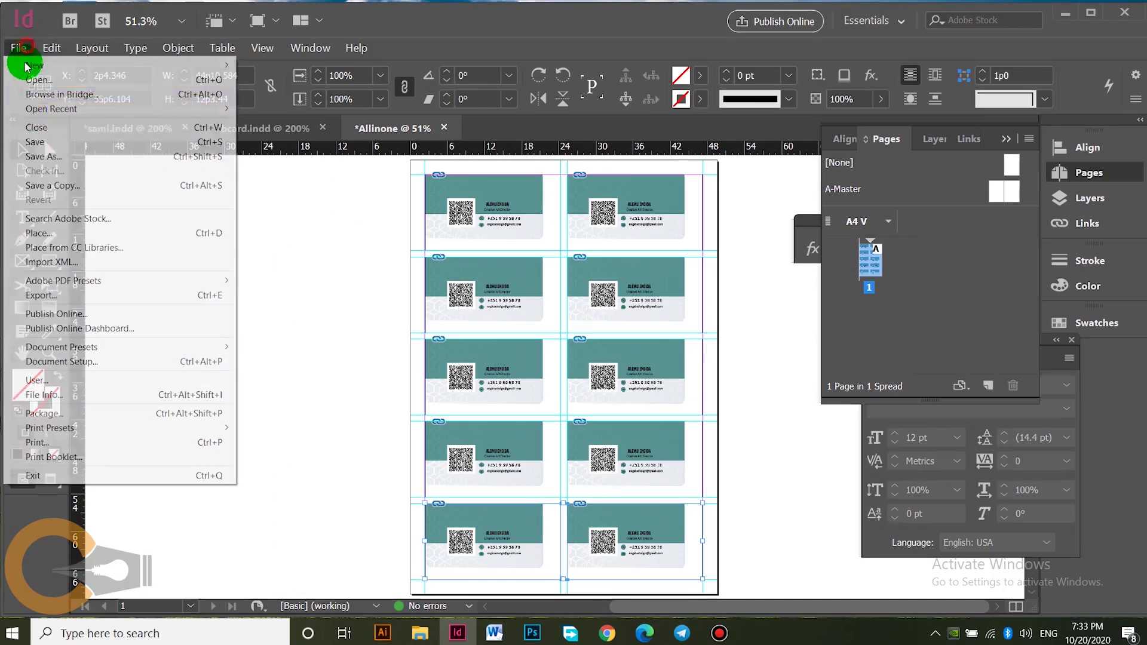
pyautogui.click(53, 444)
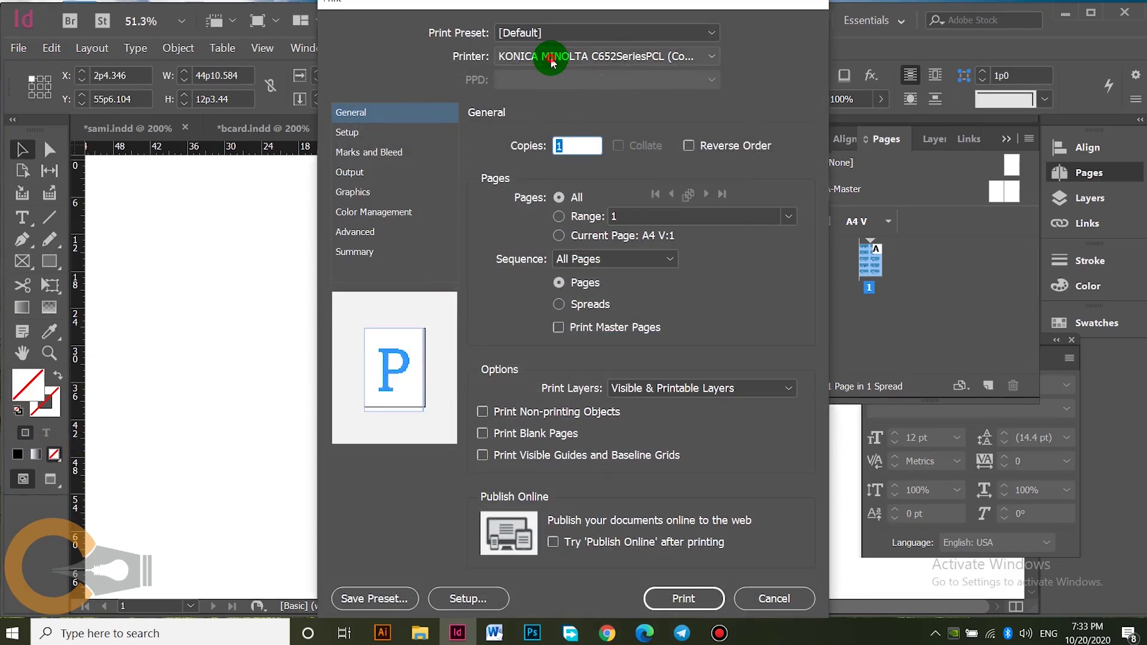
pyautogui.click(551, 60)
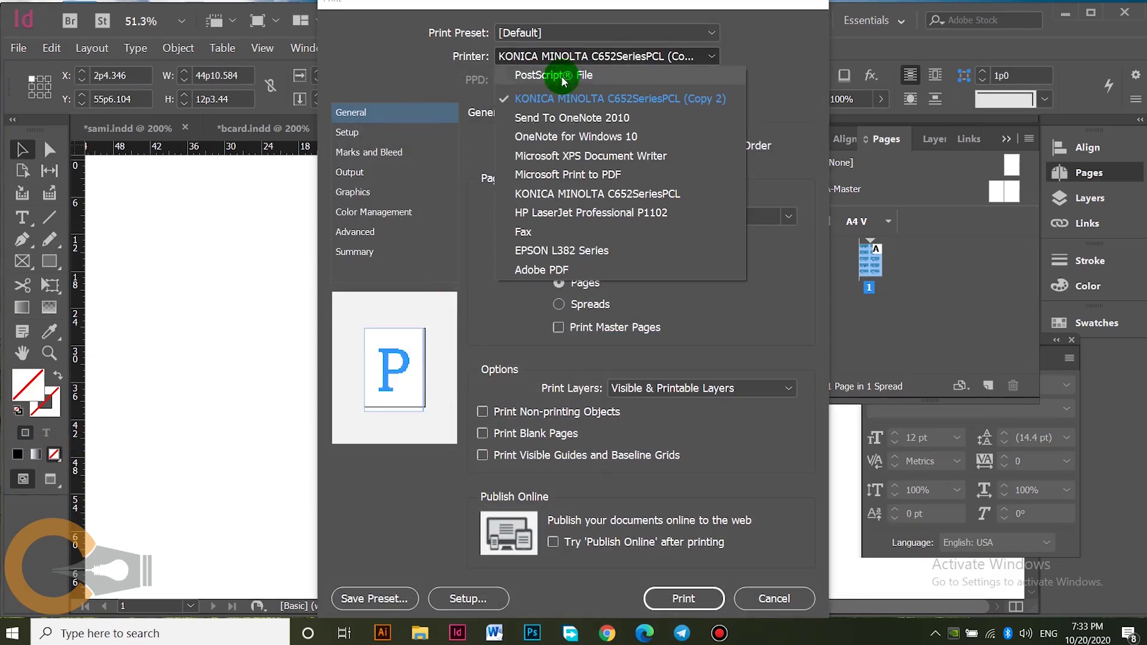
pyautogui.click(568, 99)
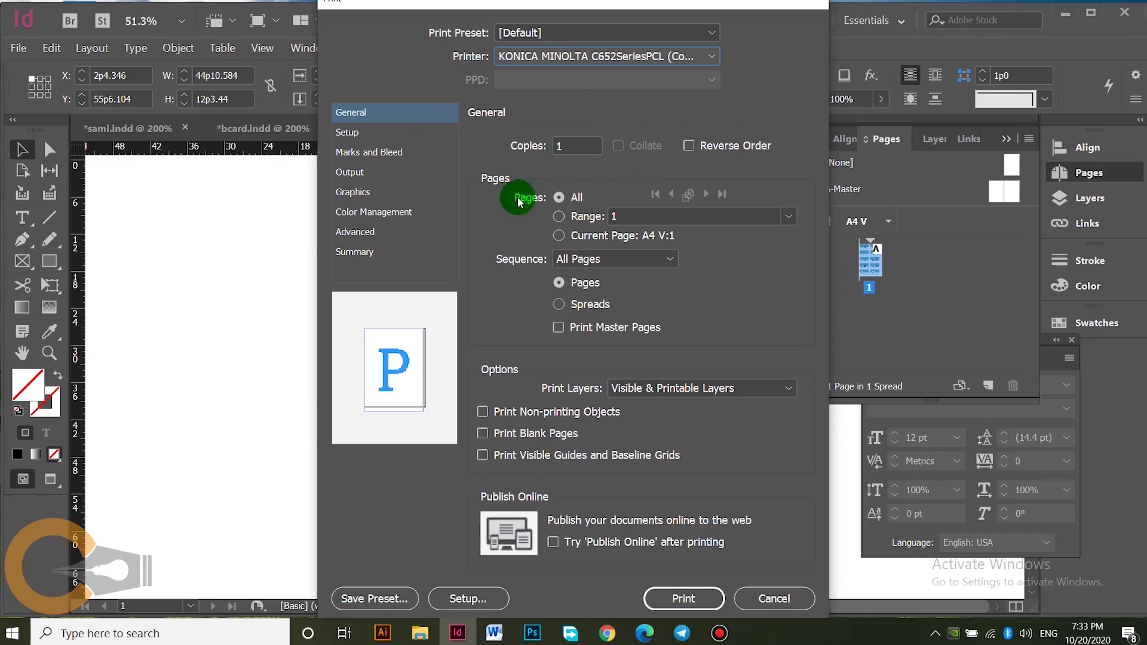
pyautogui.click(355, 132)
pyautogui.click(604, 151)
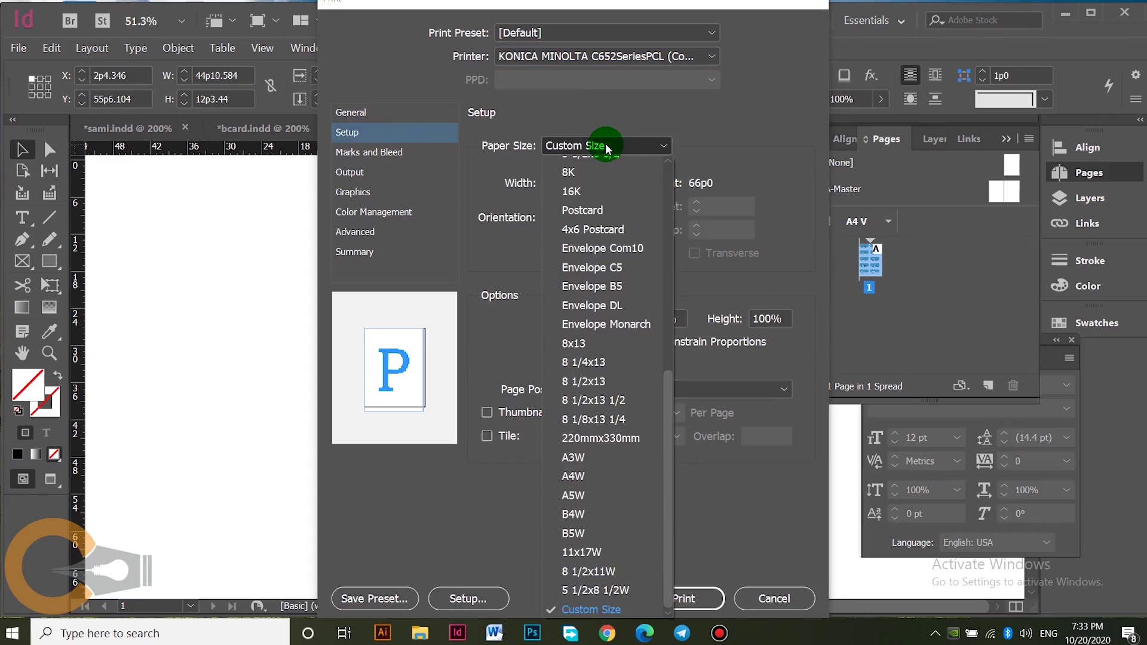
pyautogui.scroll(10, 607, 202)
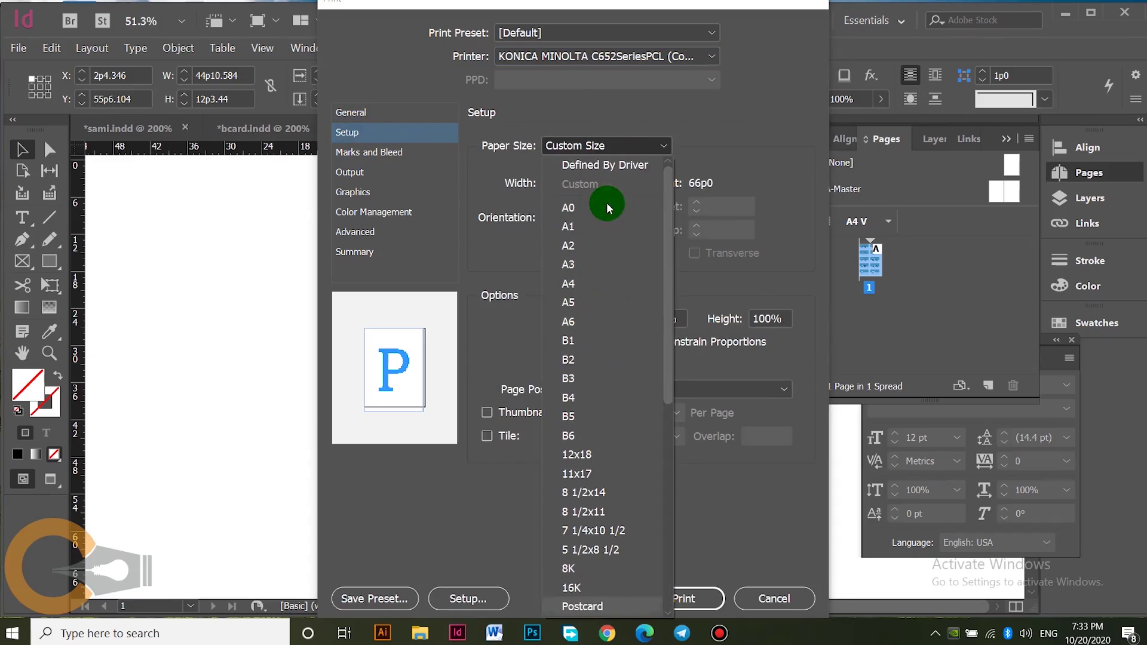
pyautogui.click(581, 283)
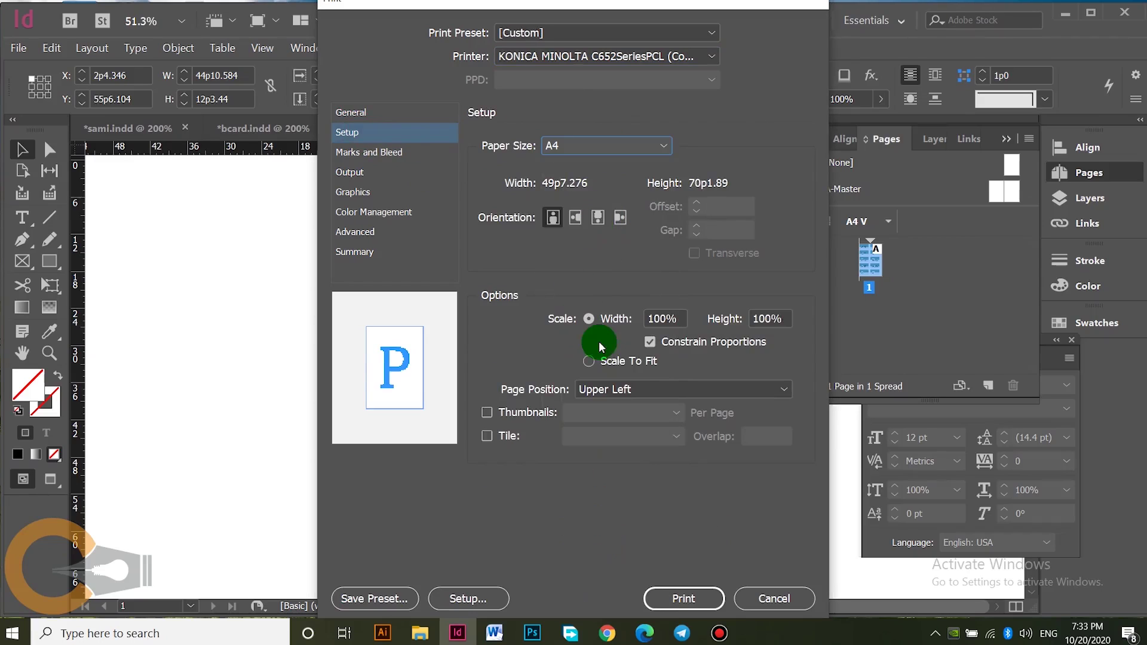
pyautogui.click(595, 362)
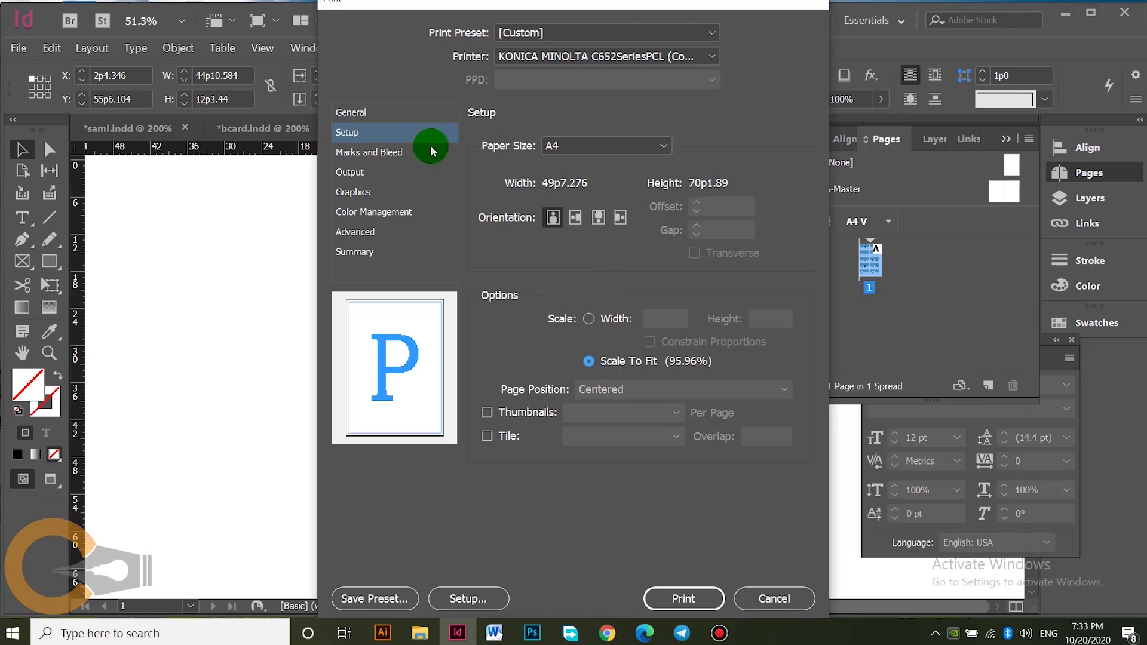
pyautogui.click(353, 113)
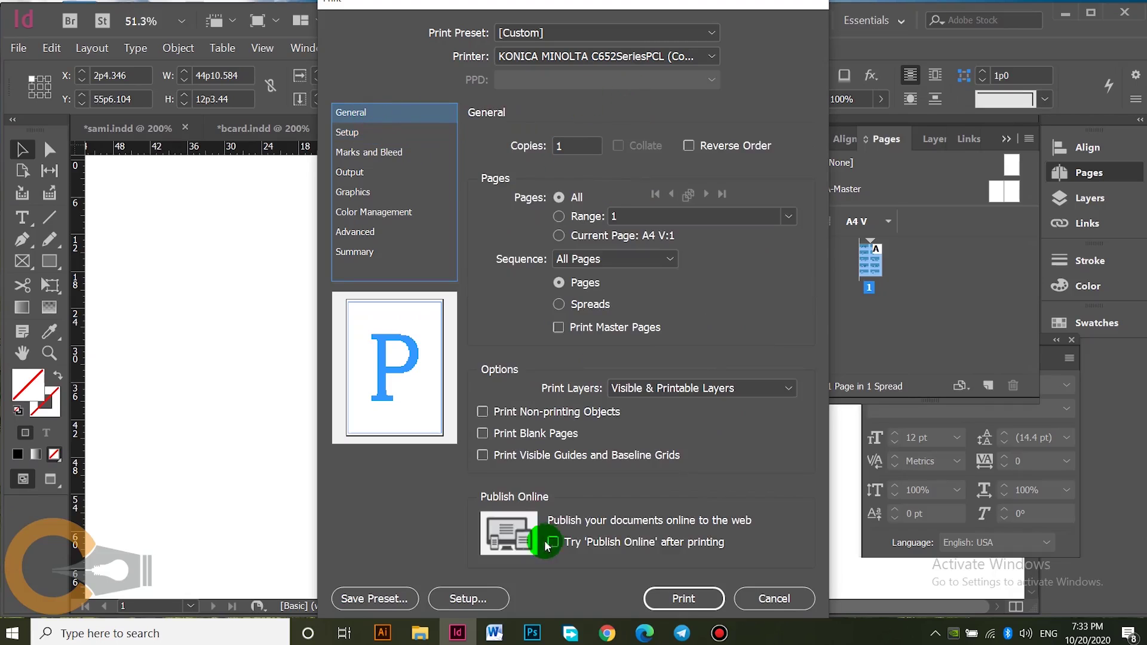
# Step: In the printer preferences, set paper size A4 and 1-Sided print type
pyautogui.click(455, 601)
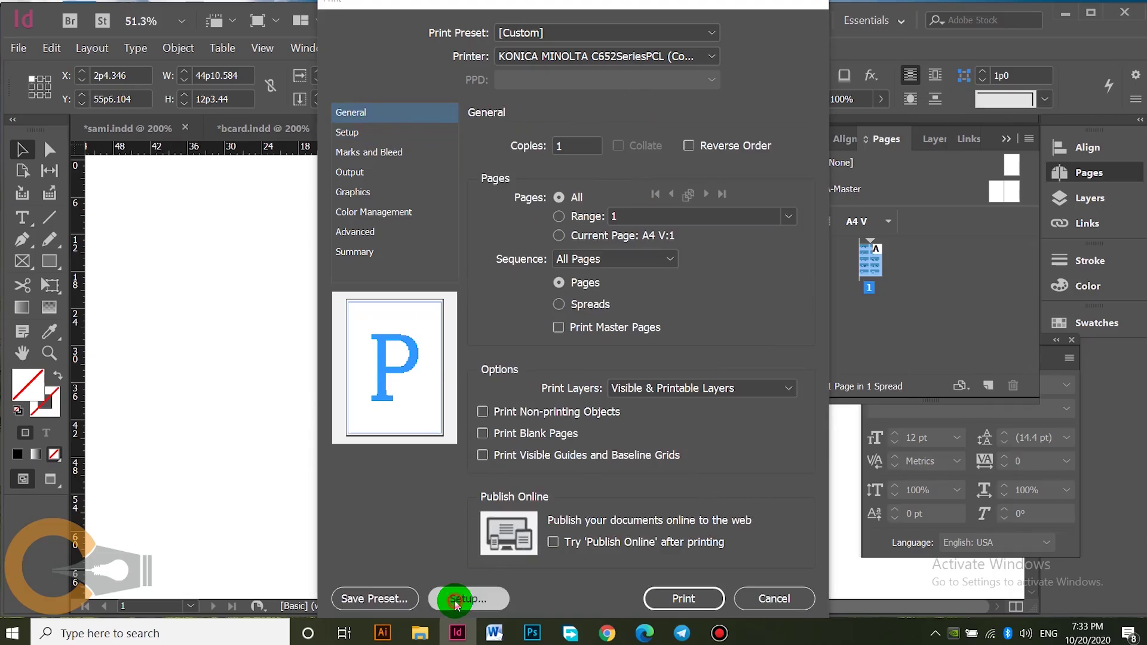
pyautogui.click(713, 344)
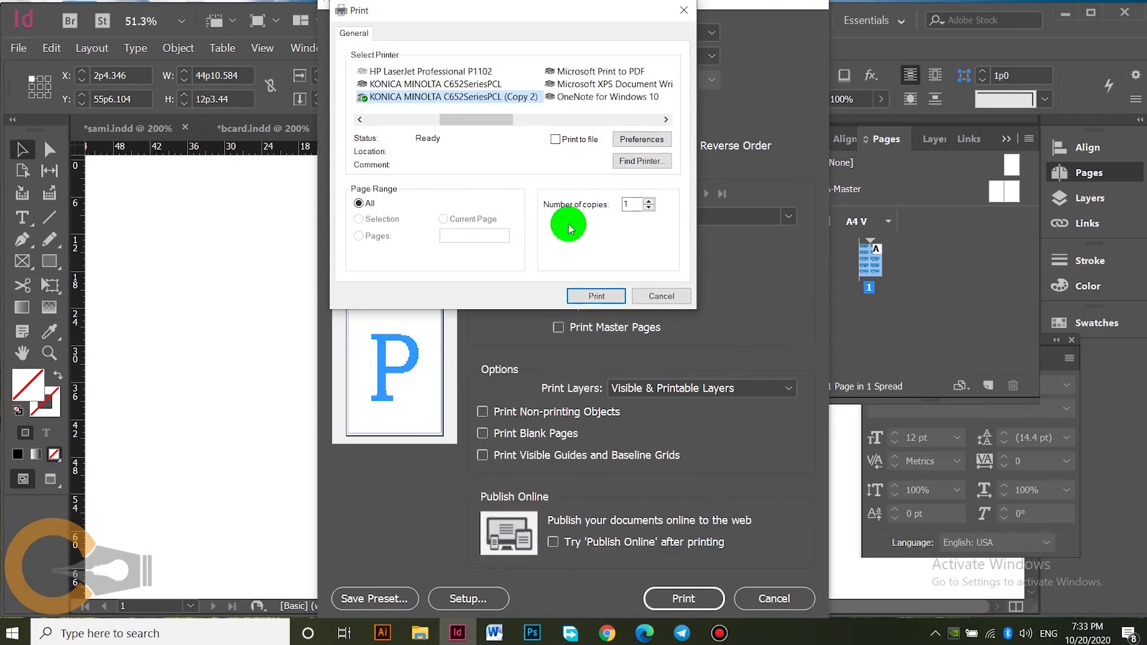
pyautogui.click(641, 139)
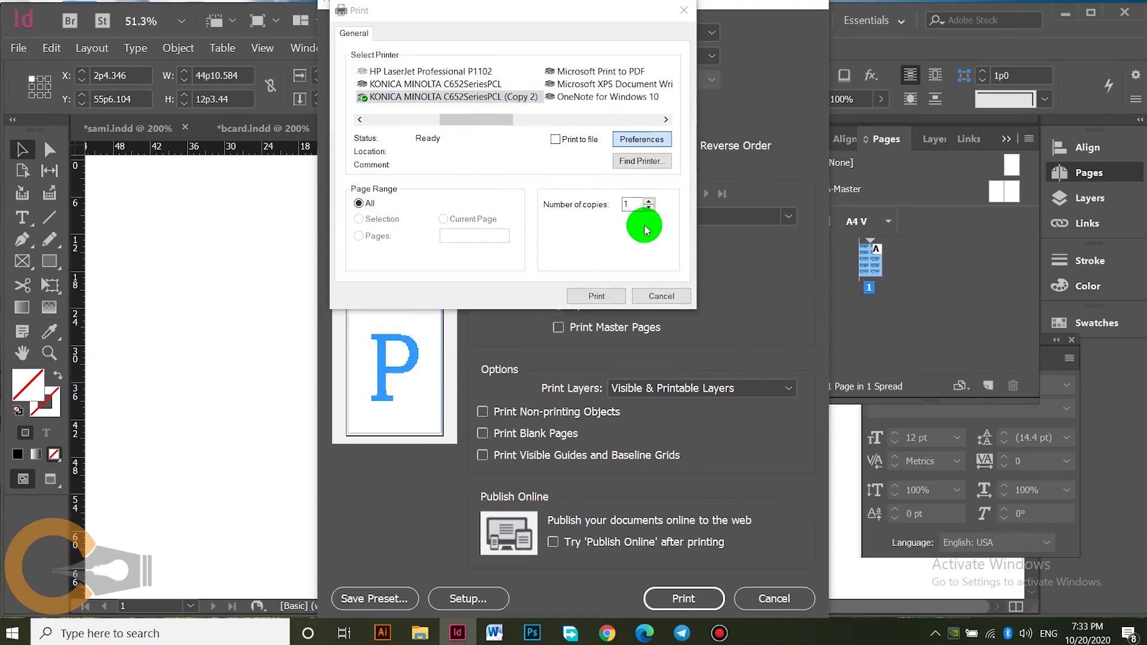
pyautogui.moveTo(438, 64); pyautogui.dragTo(433, 79)
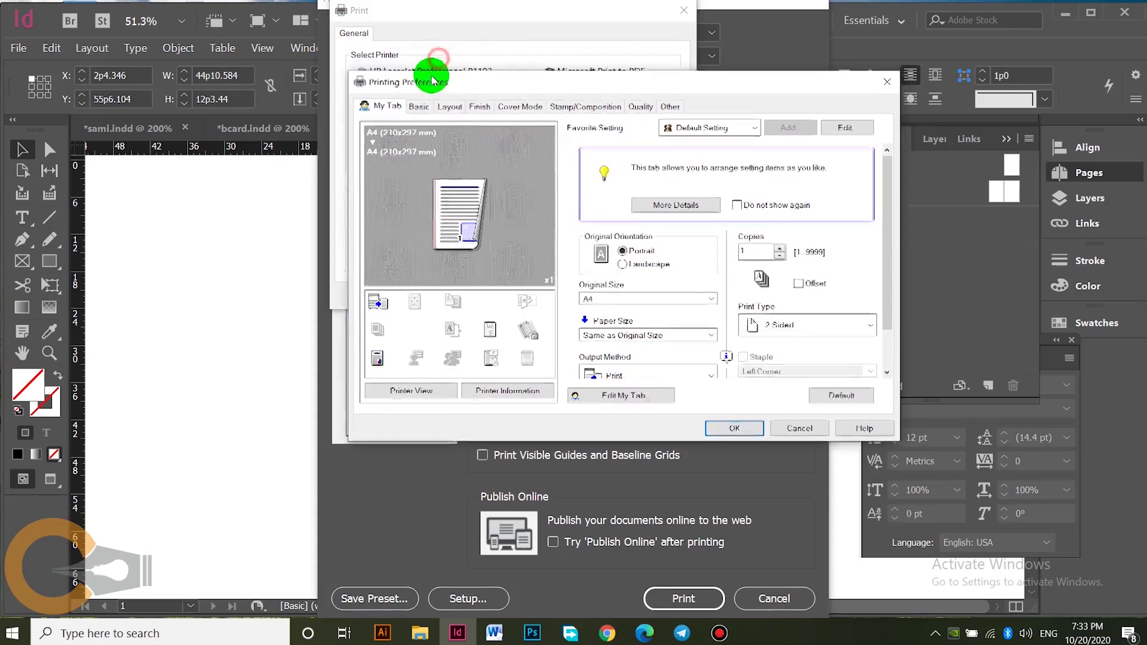
pyautogui.click(637, 337)
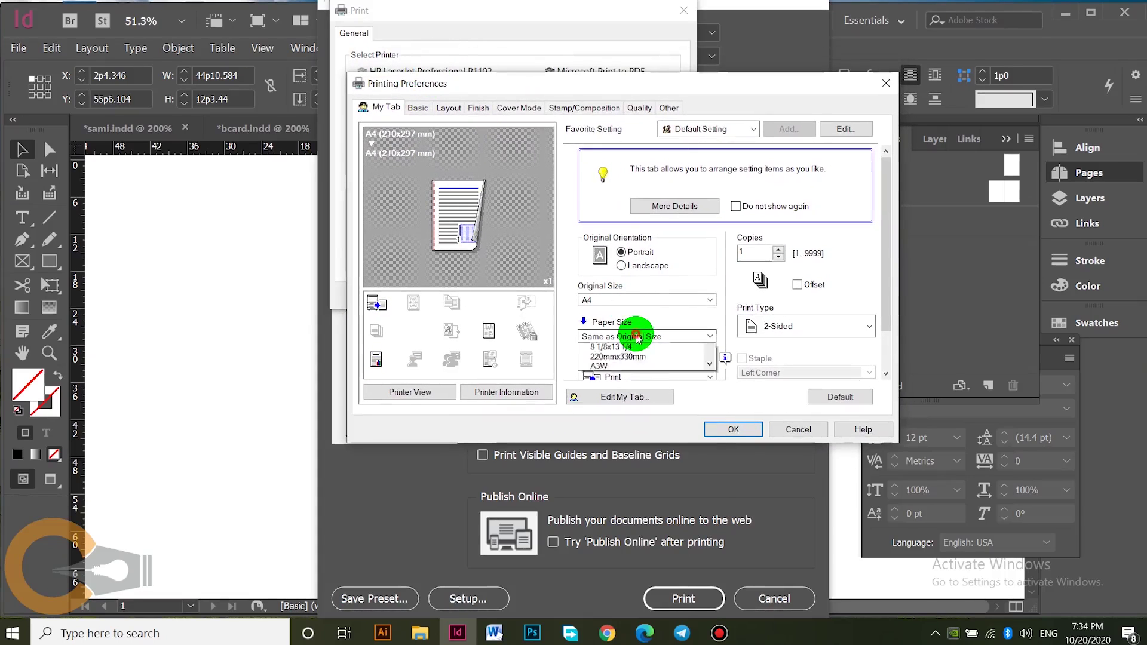
pyautogui.click(623, 360)
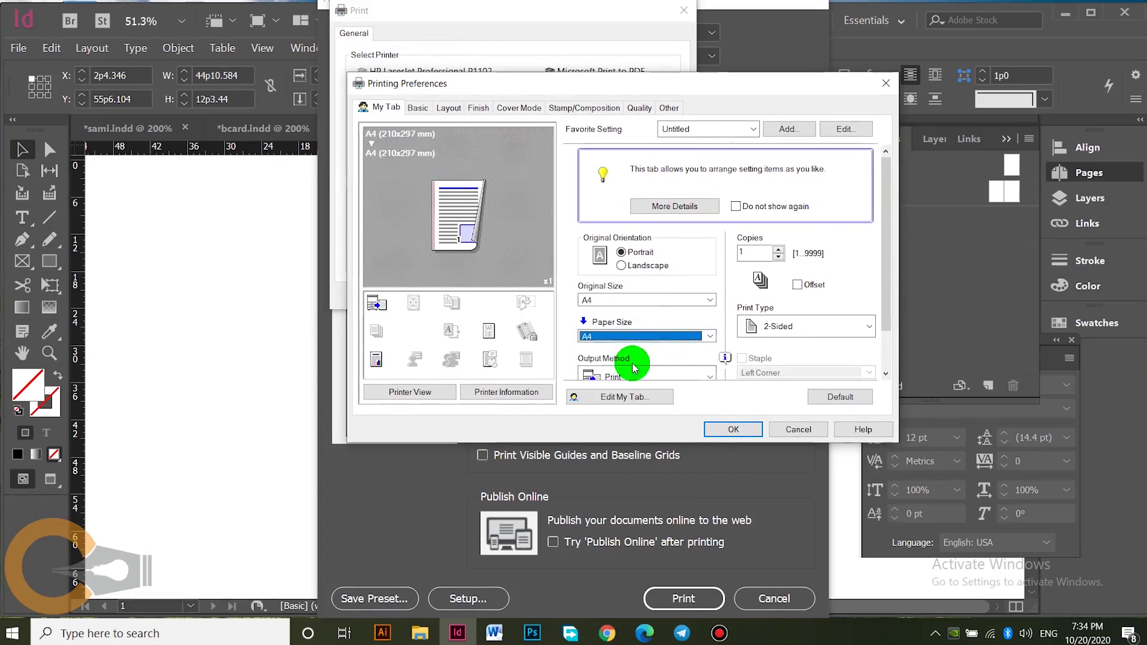
pyautogui.click(772, 326)
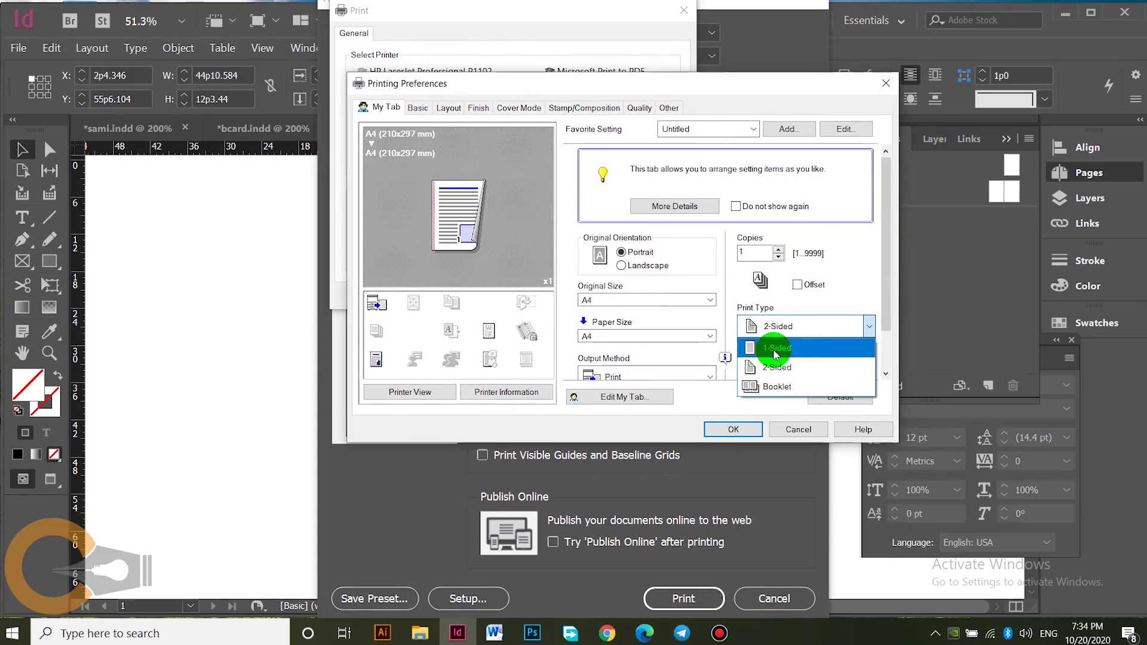
pyautogui.click(774, 352)
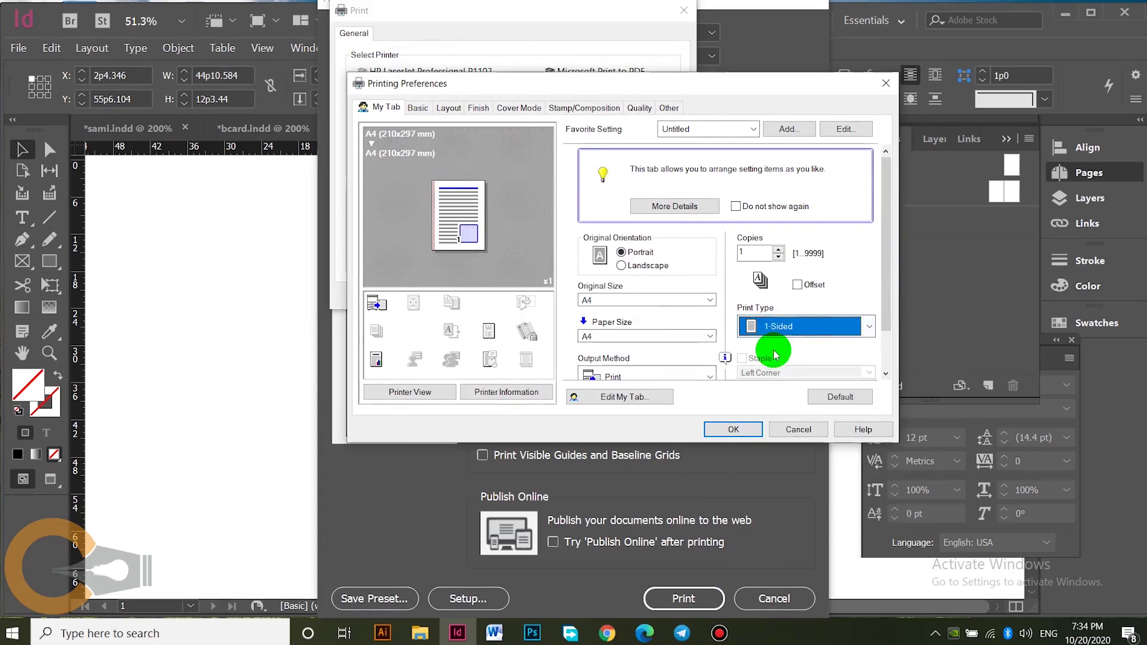
# Step: Feed paper from the Bypass Tray with its paper type set to Thick 2
pyautogui.click(413, 110)
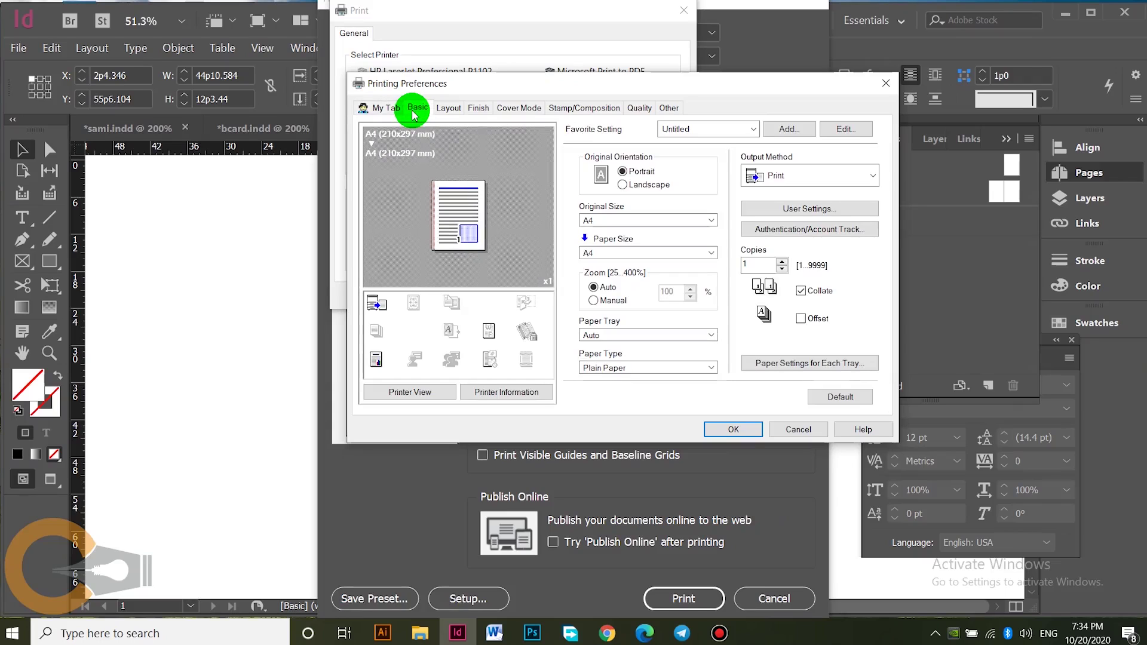
pyautogui.click(614, 339)
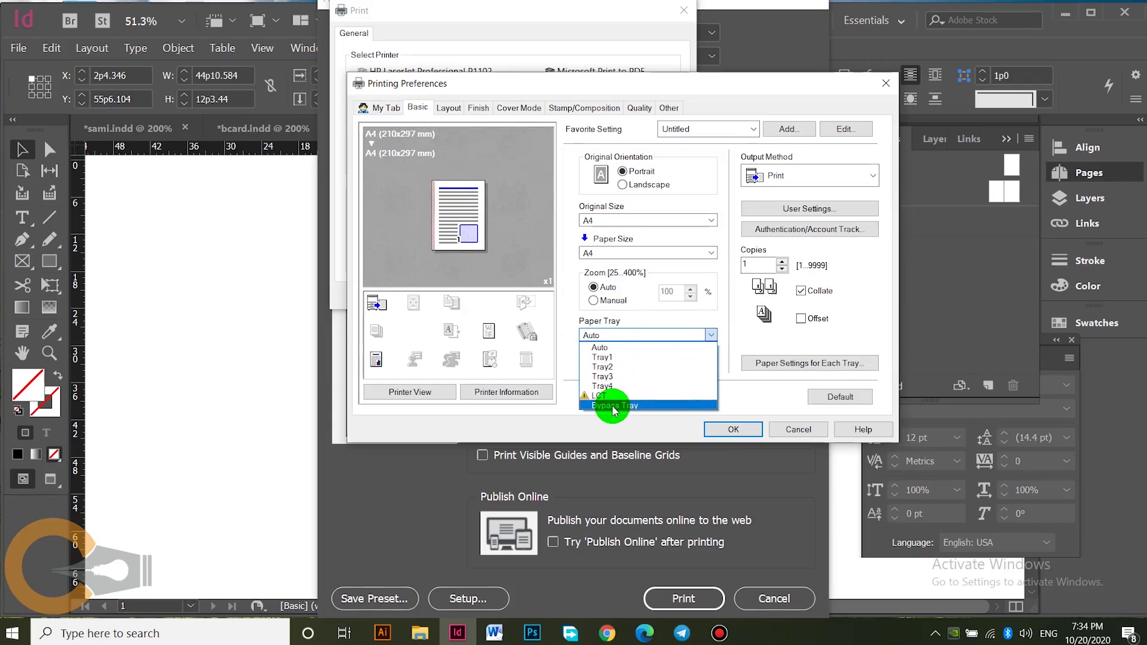
pyautogui.click(615, 406)
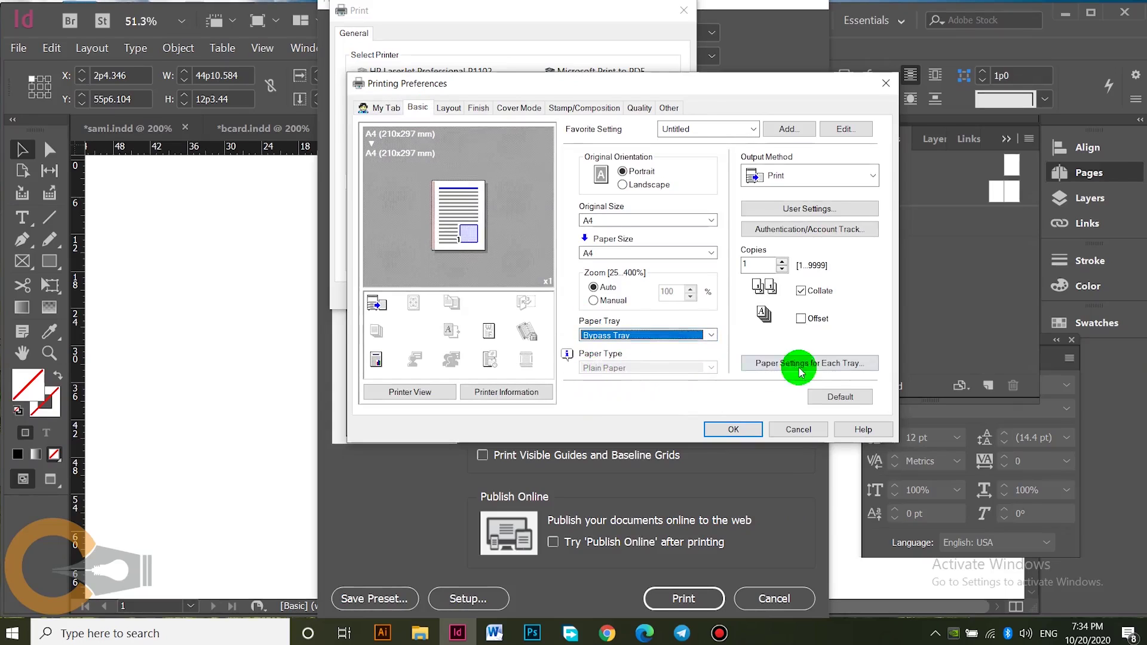
pyautogui.click(764, 367)
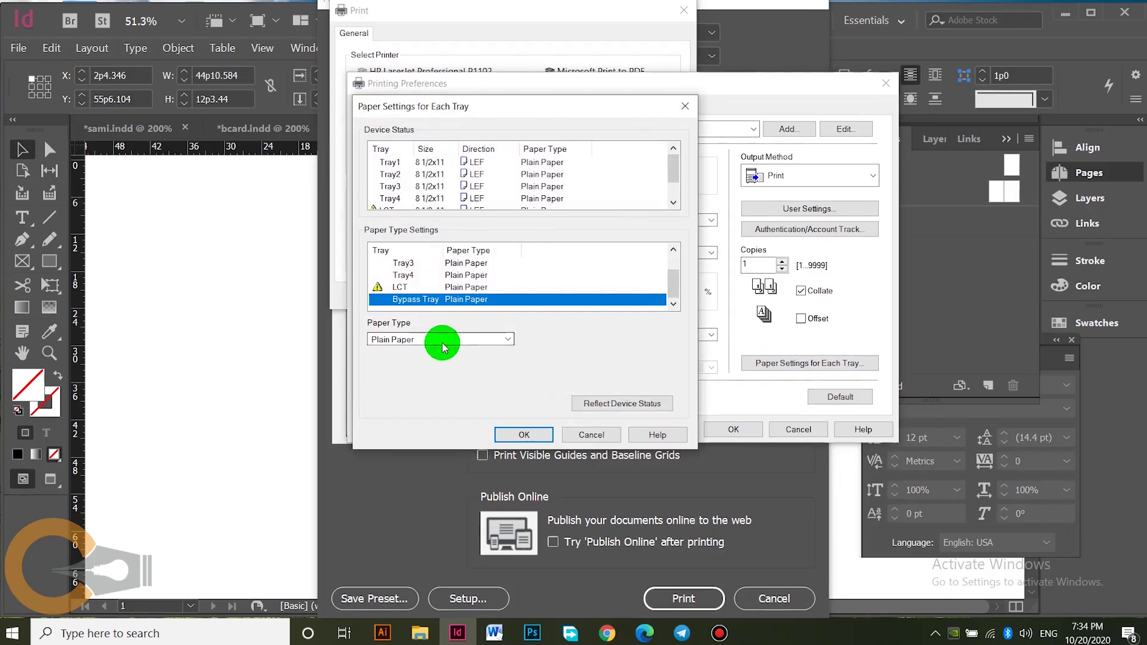
pyautogui.click(443, 348)
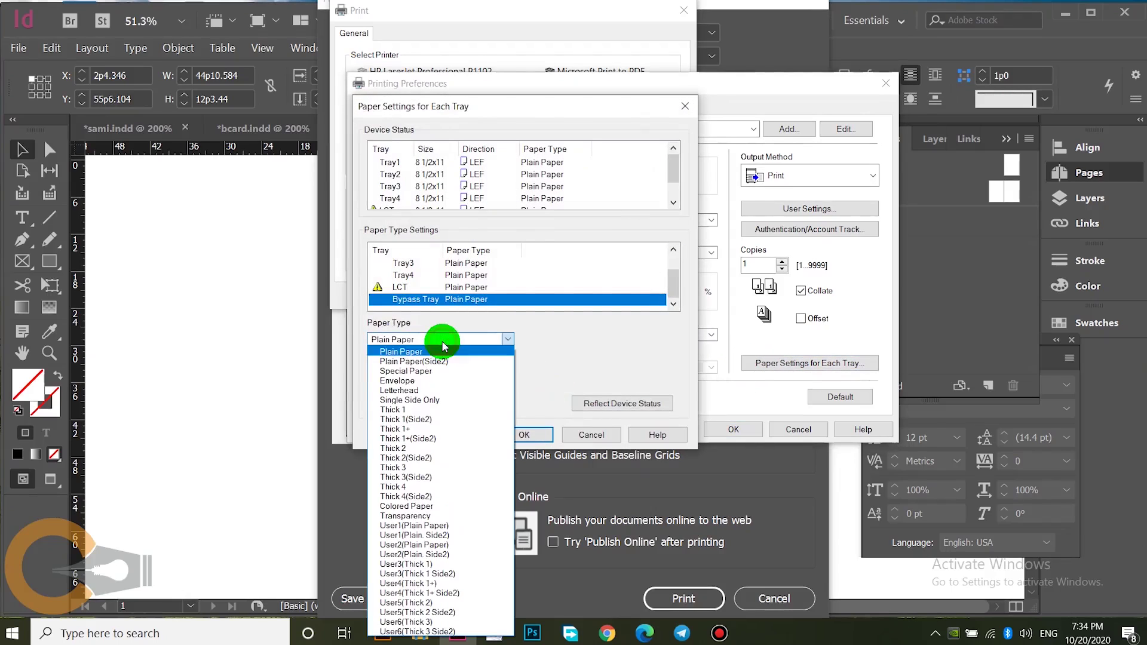
pyautogui.click(414, 450)
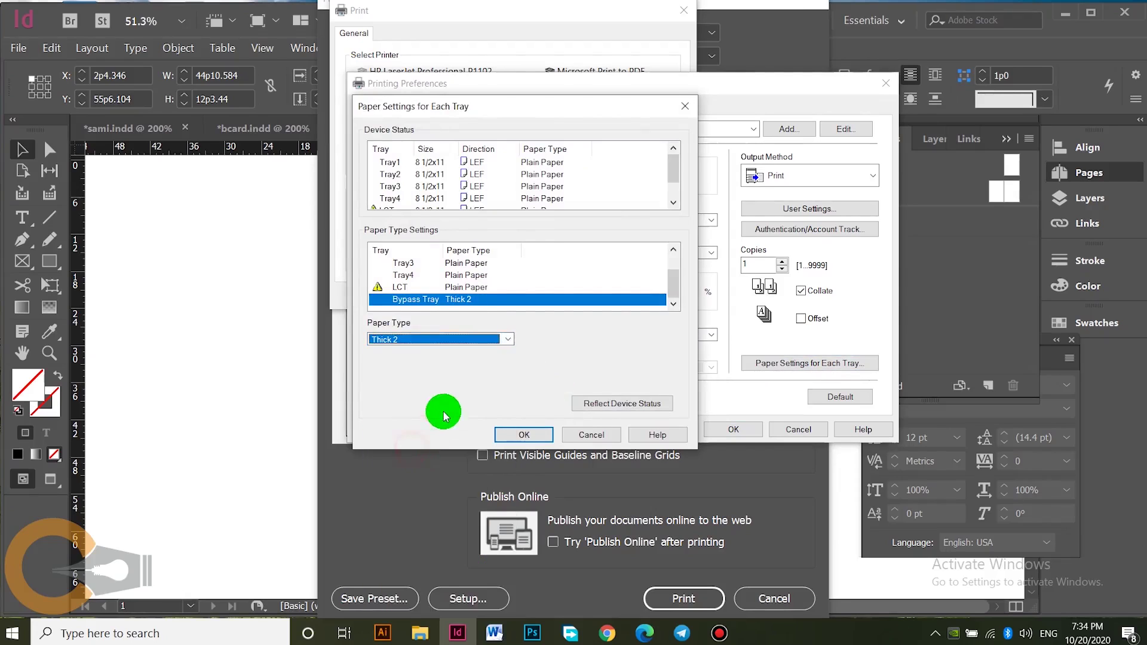
pyautogui.click(533, 438)
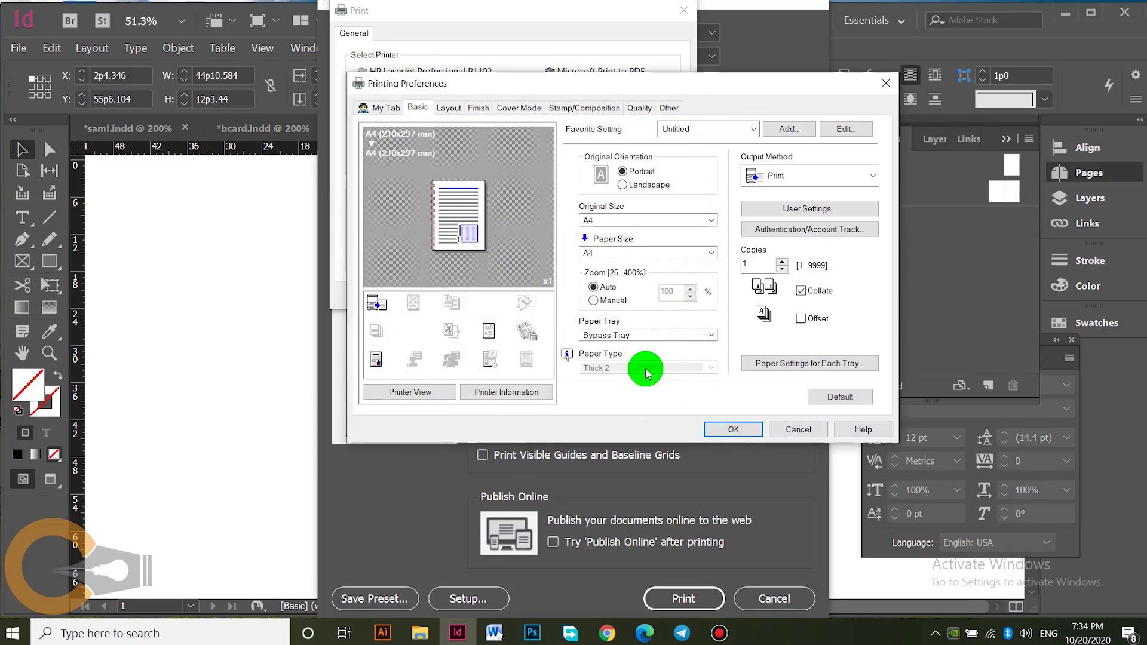
# Step: On the Quality tab, keep Document colour and set Image Compression to Best Quality
pyautogui.click(447, 109)
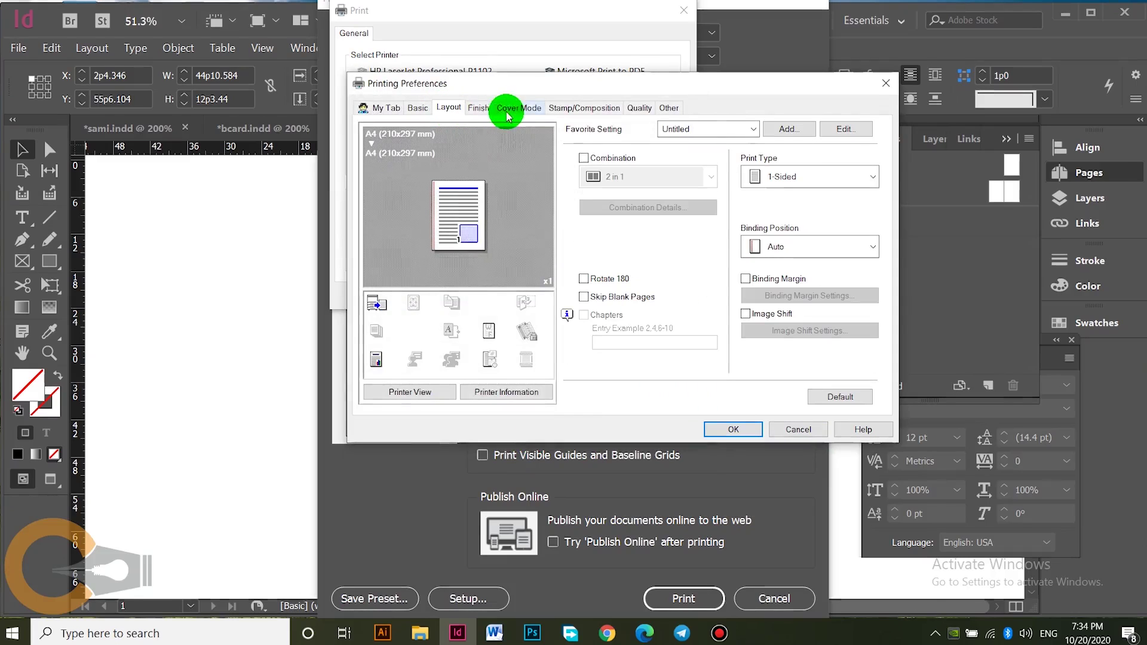
pyautogui.click(638, 108)
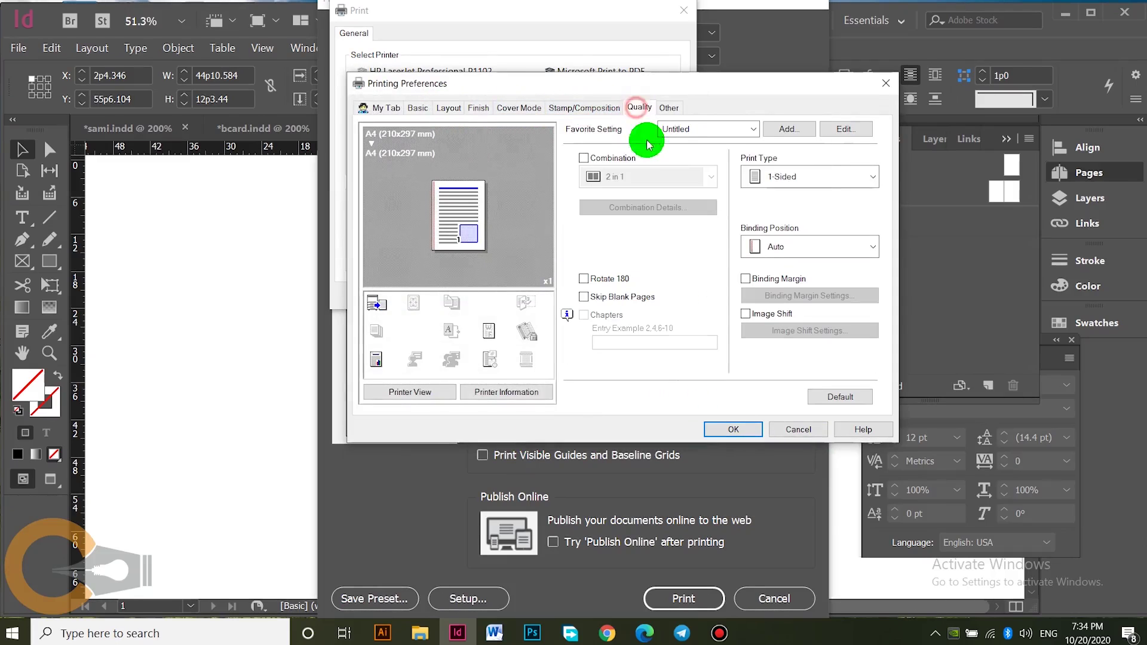
pyautogui.click(623, 305)
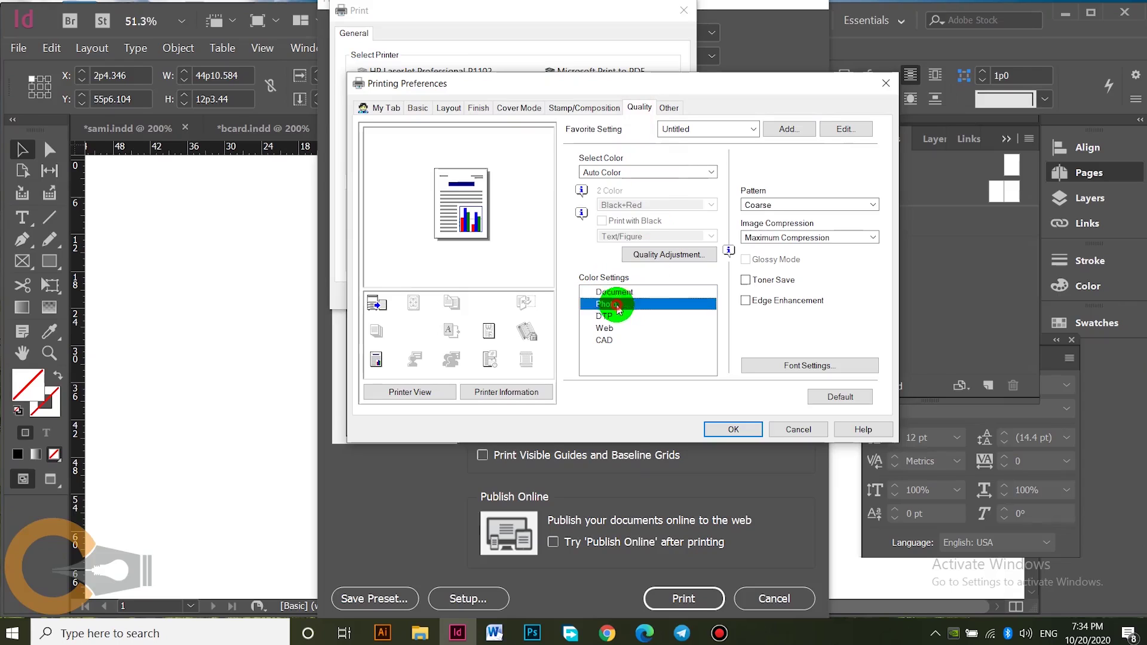
pyautogui.click(615, 293)
pyautogui.click(616, 303)
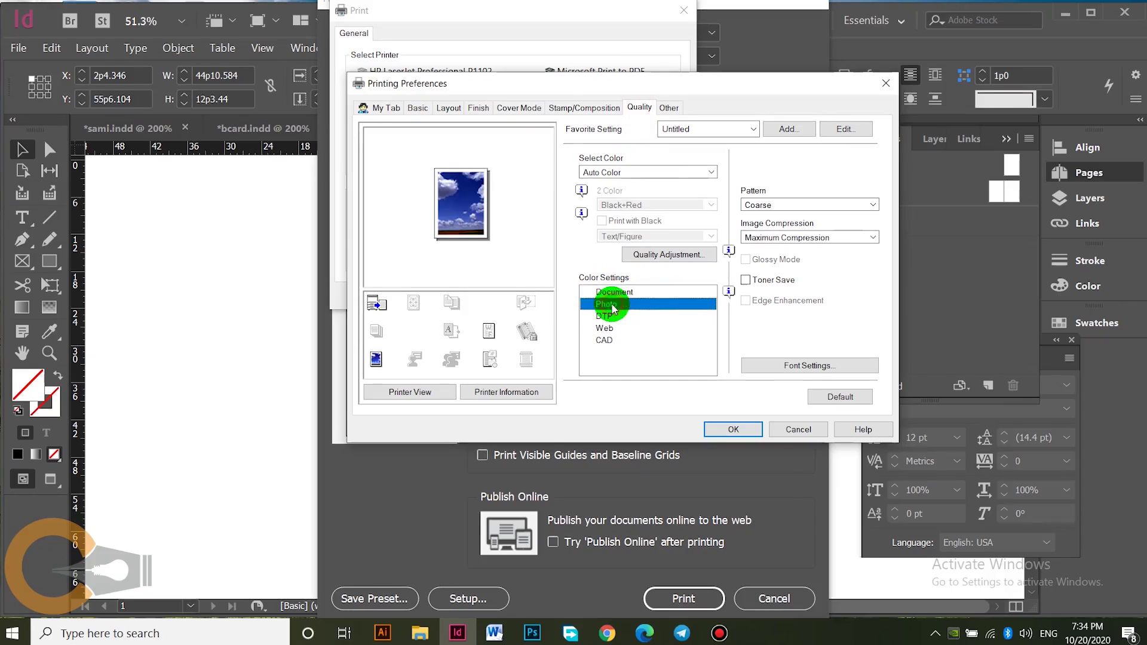
pyautogui.click(615, 293)
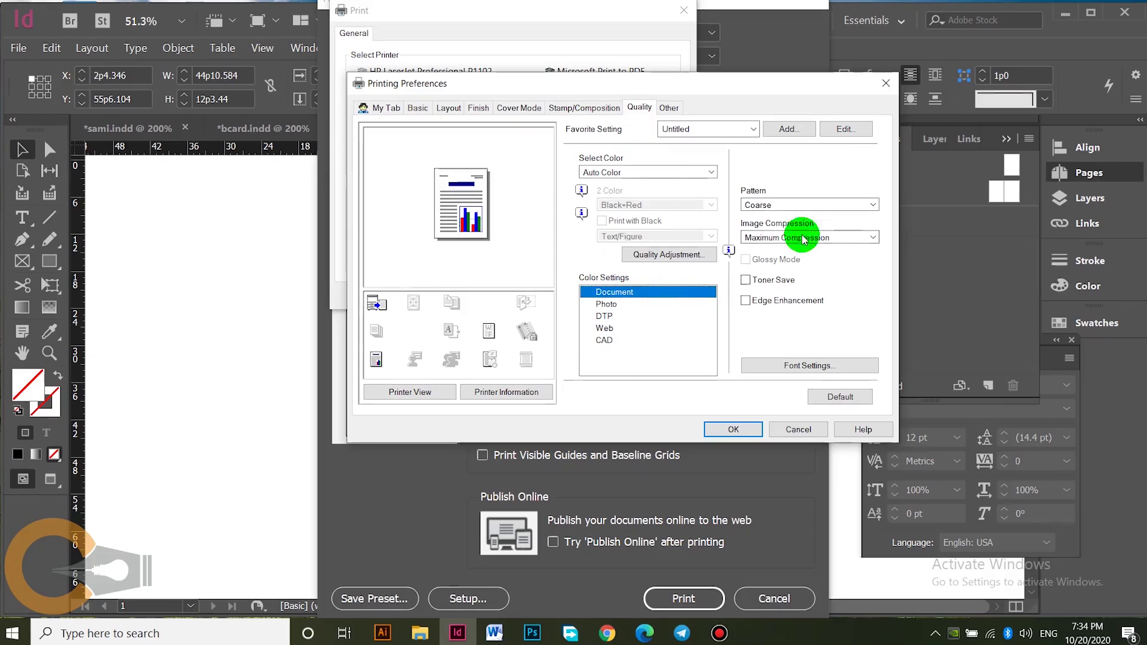
pyautogui.click(780, 238)
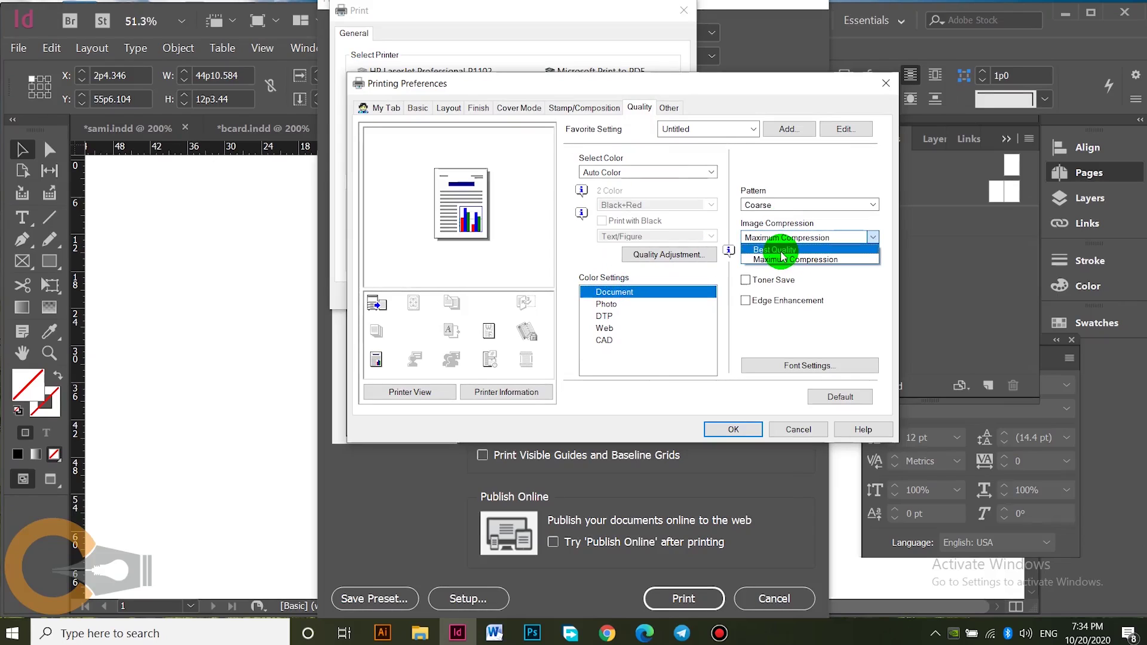
pyautogui.click(780, 251)
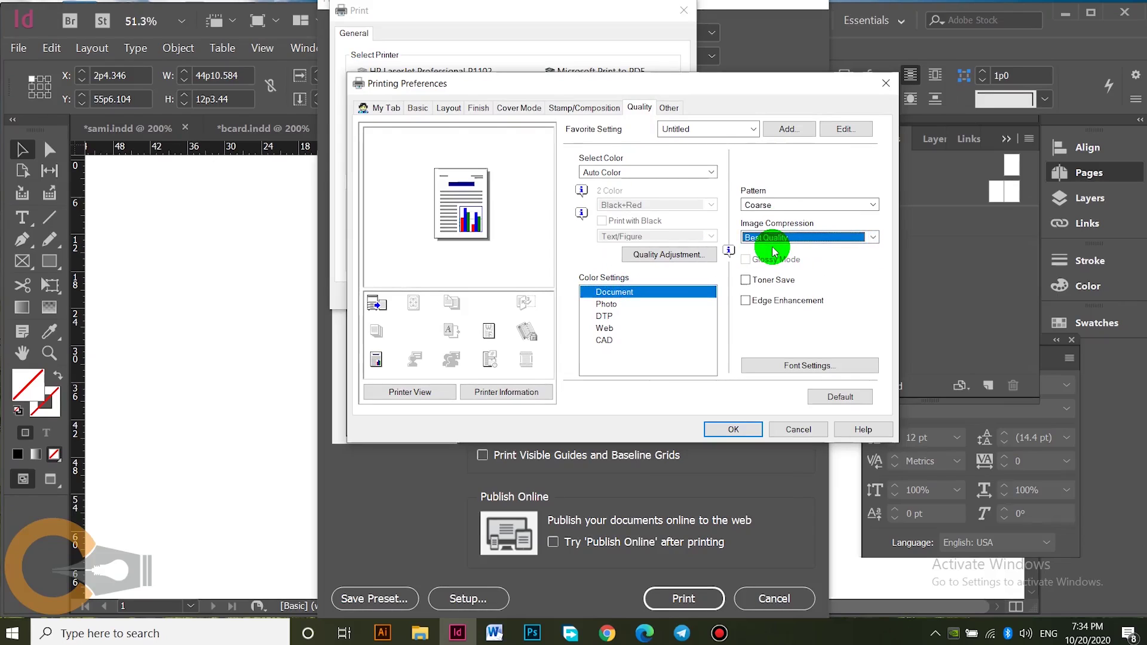
# Step: Close Quality Adjustment unchanged and confirm the printer preferences and setup dialogs
pyautogui.click(647, 256)
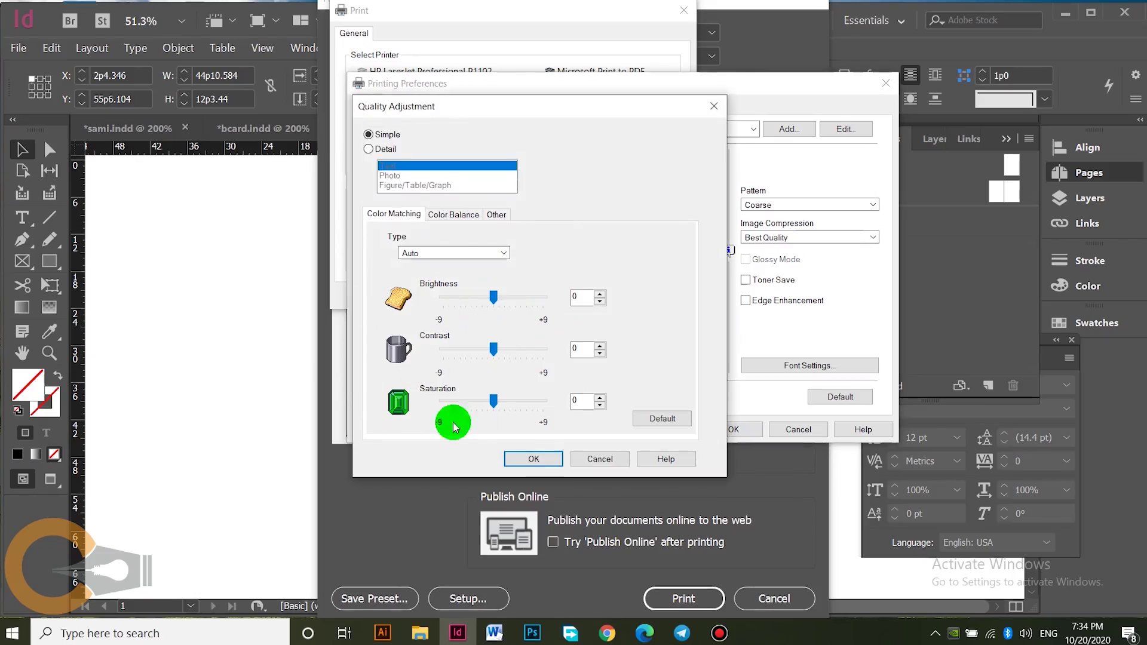
pyautogui.click(548, 462)
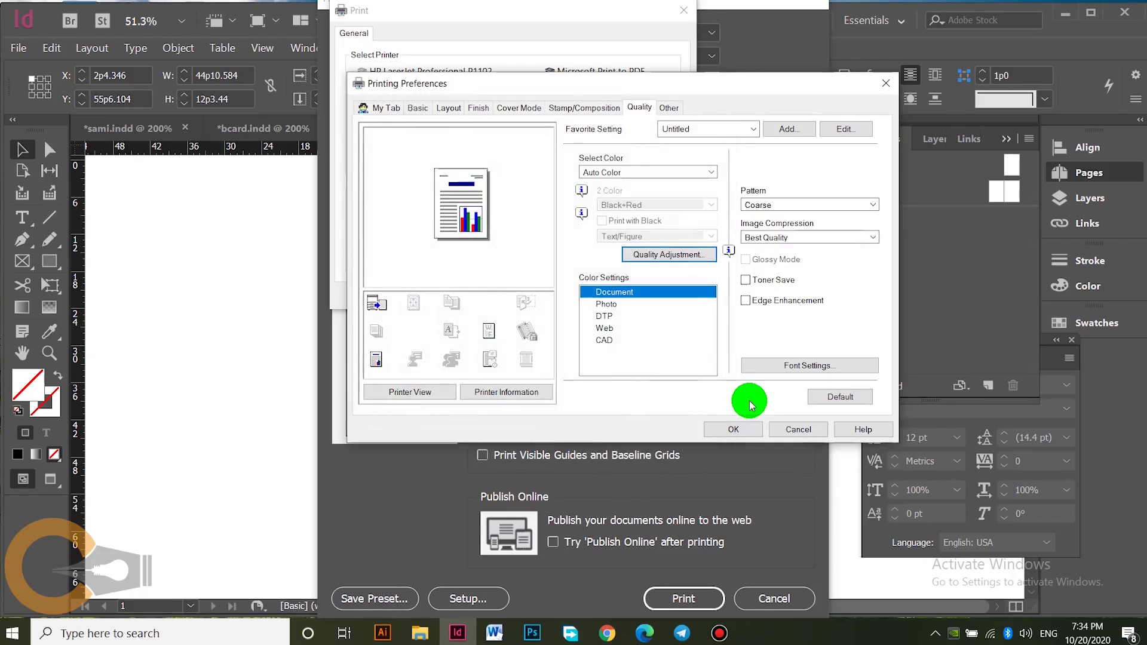
pyautogui.click(747, 431)
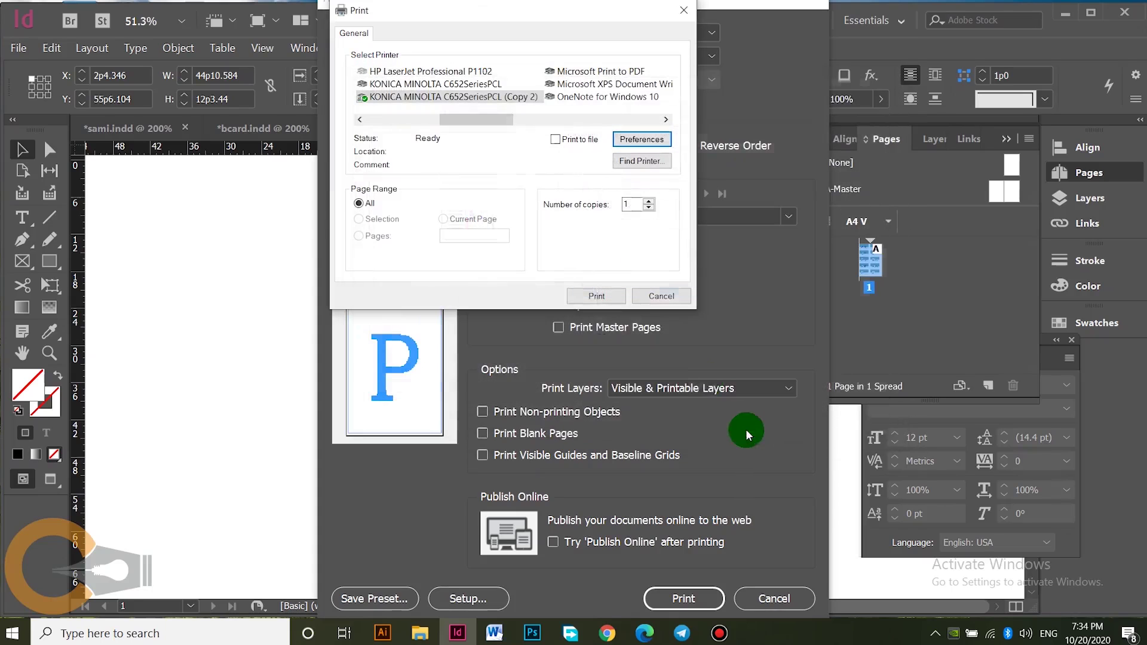
pyautogui.click(595, 299)
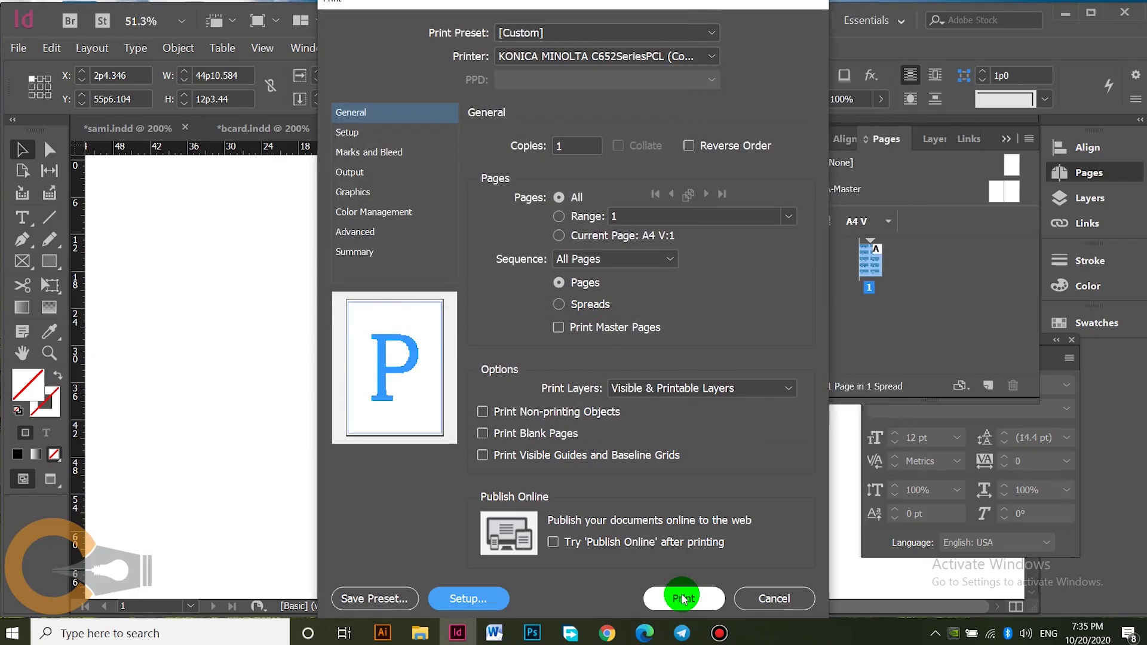
# Step: Print the sheet of cards and switch to the bcard.indd document
pyautogui.click(683, 599)
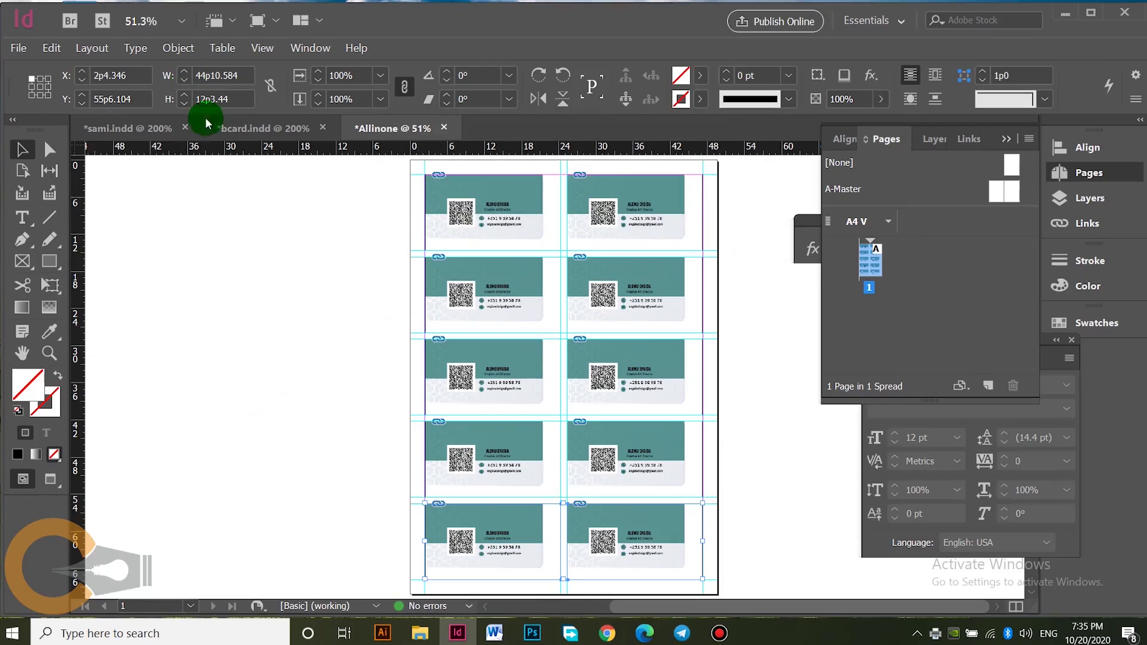
pyautogui.click(230, 128)
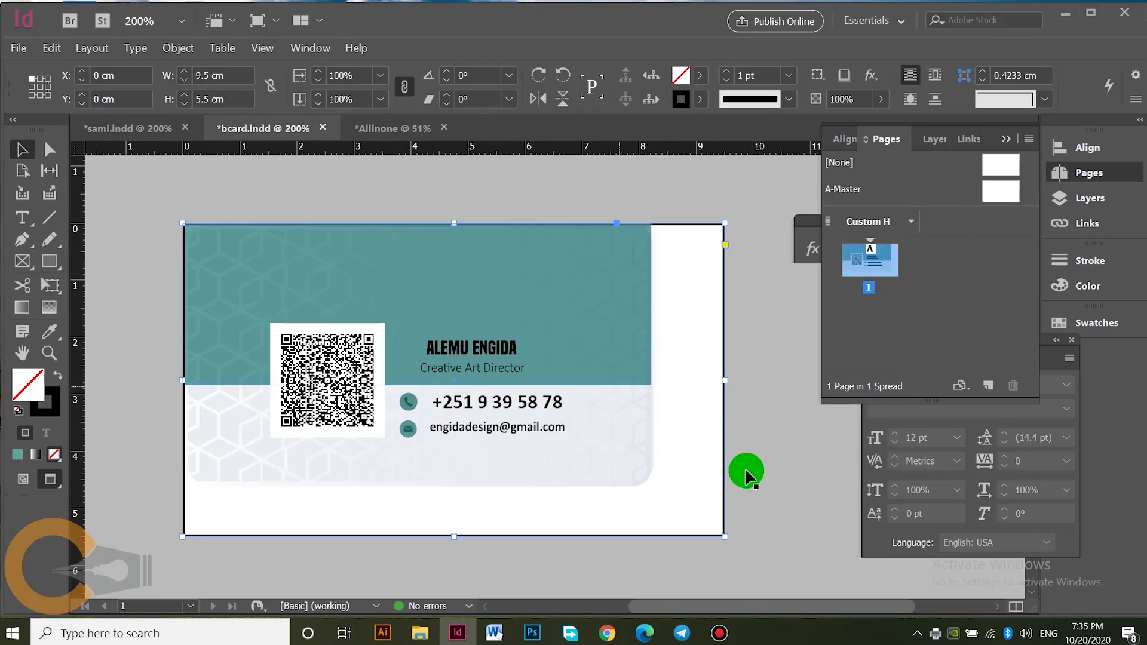
pyautogui.click(772, 466)
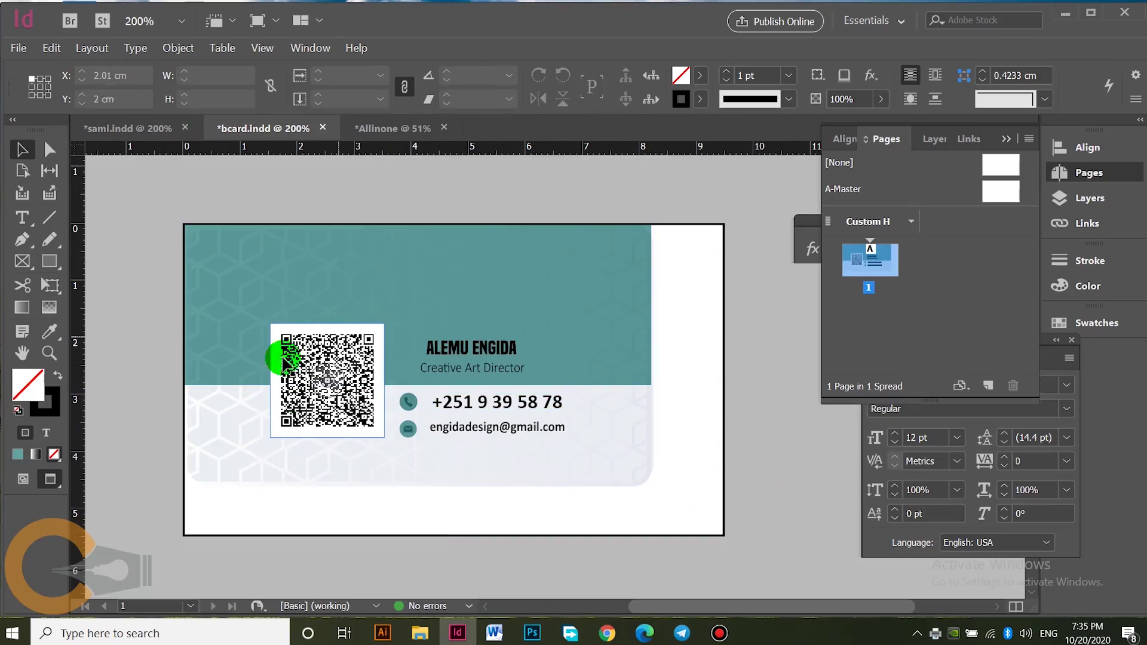
# Step: Drag the card's QR code frame off onto the pasteboard left of the page
pyautogui.click(271, 383)
pyautogui.click(357, 558)
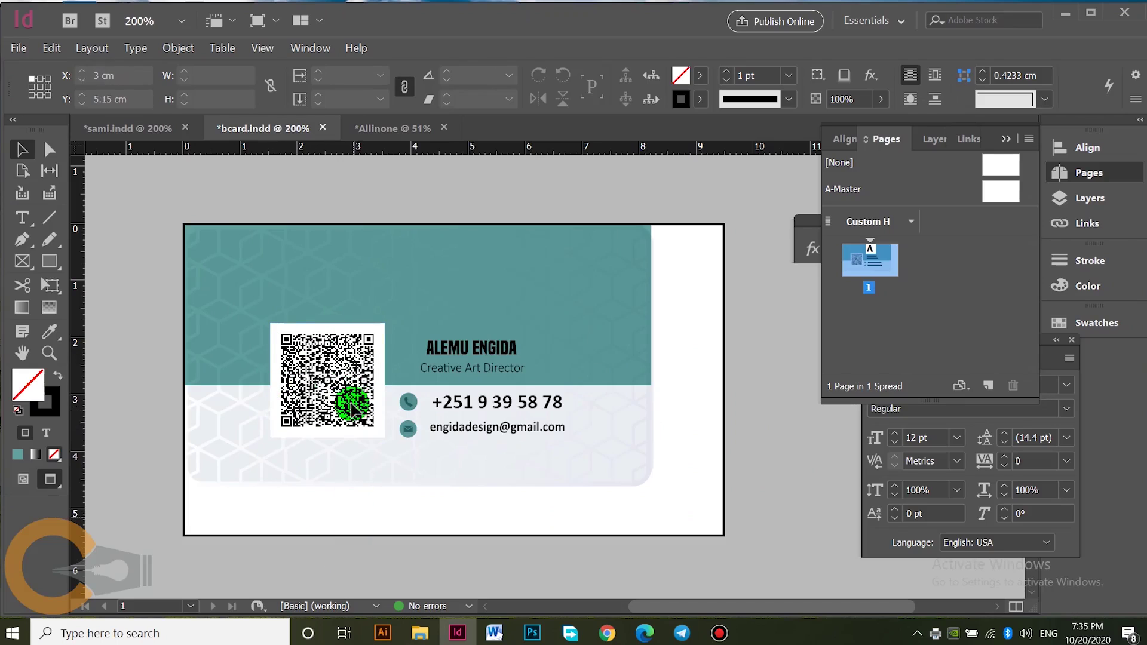
pyautogui.click(338, 573)
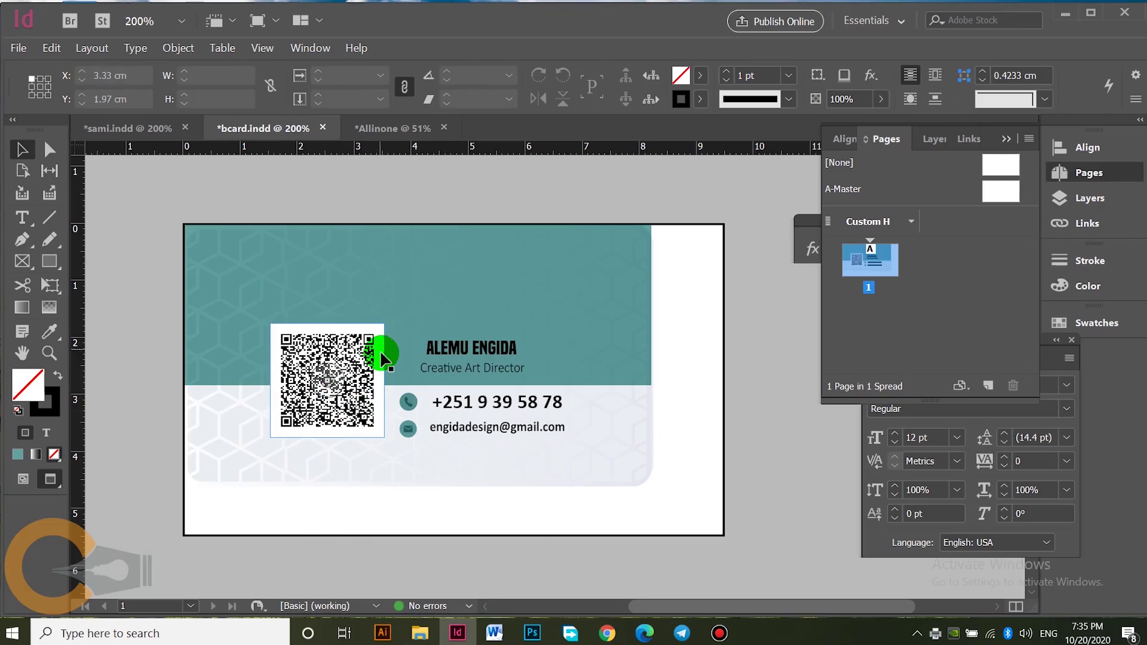
pyautogui.click(608, 634)
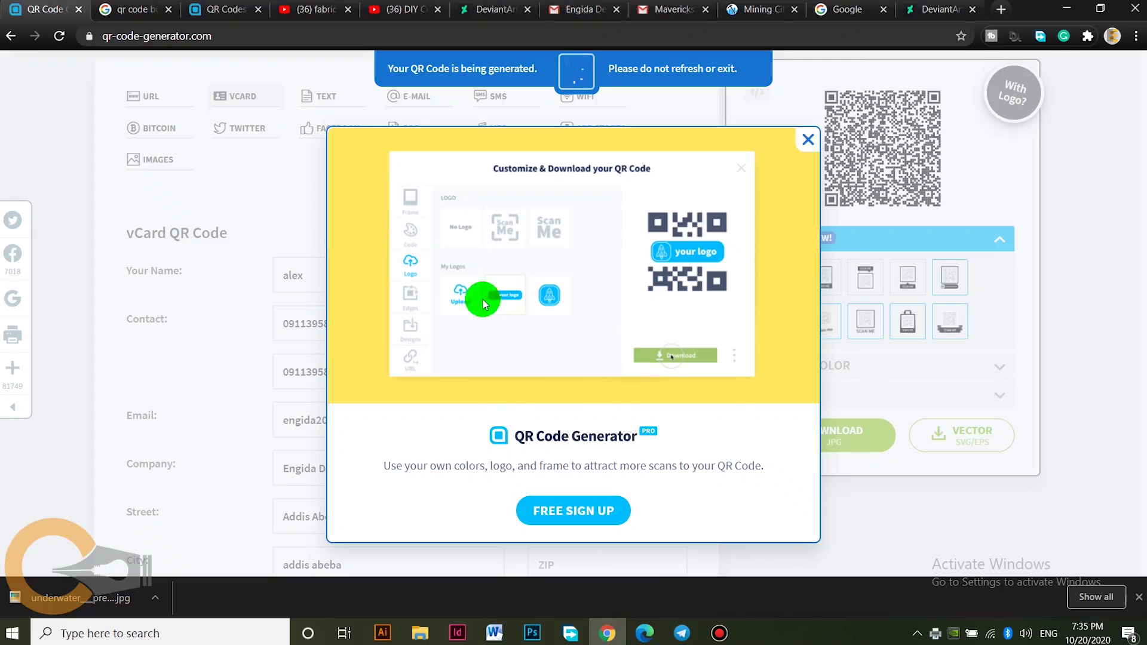
pyautogui.click(459, 634)
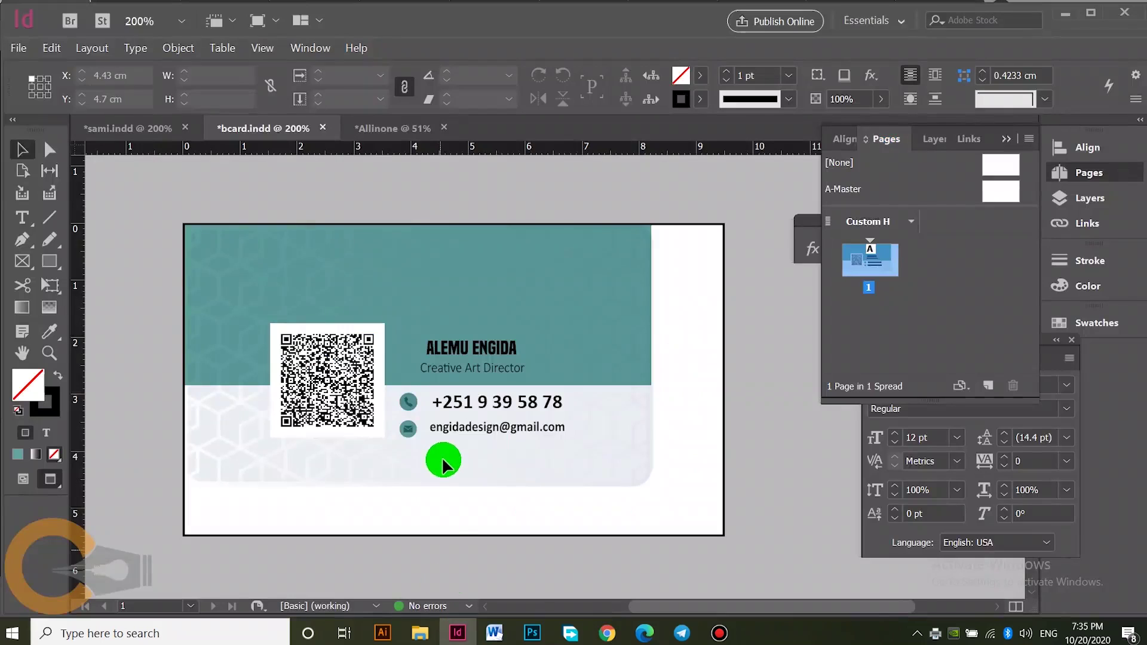
pyautogui.click(328, 371)
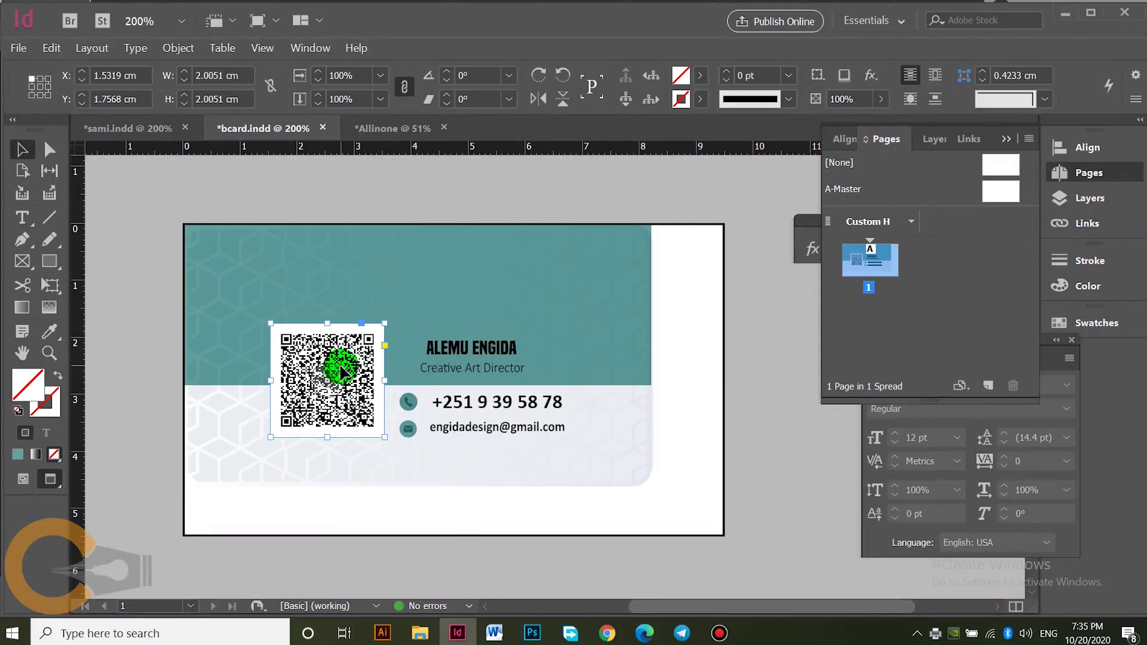
pyautogui.moveTo(342, 371); pyautogui.dragTo(138, 362)
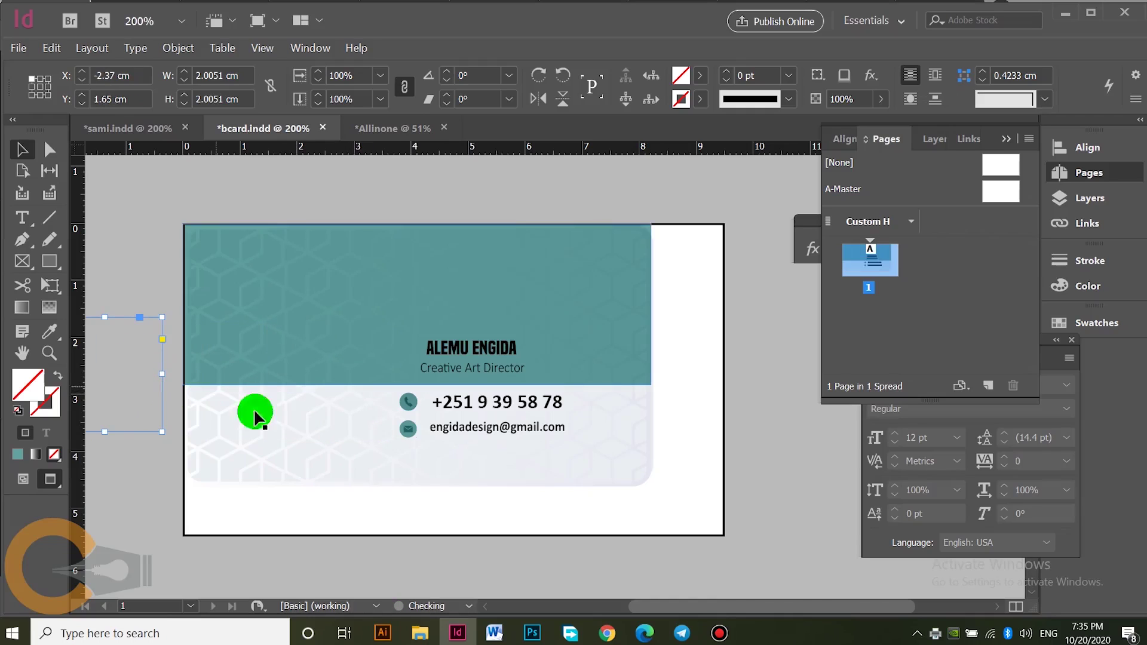
# Step: Open Object > Generate QR Code and choose the Business Card content type
pyautogui.click(353, 559)
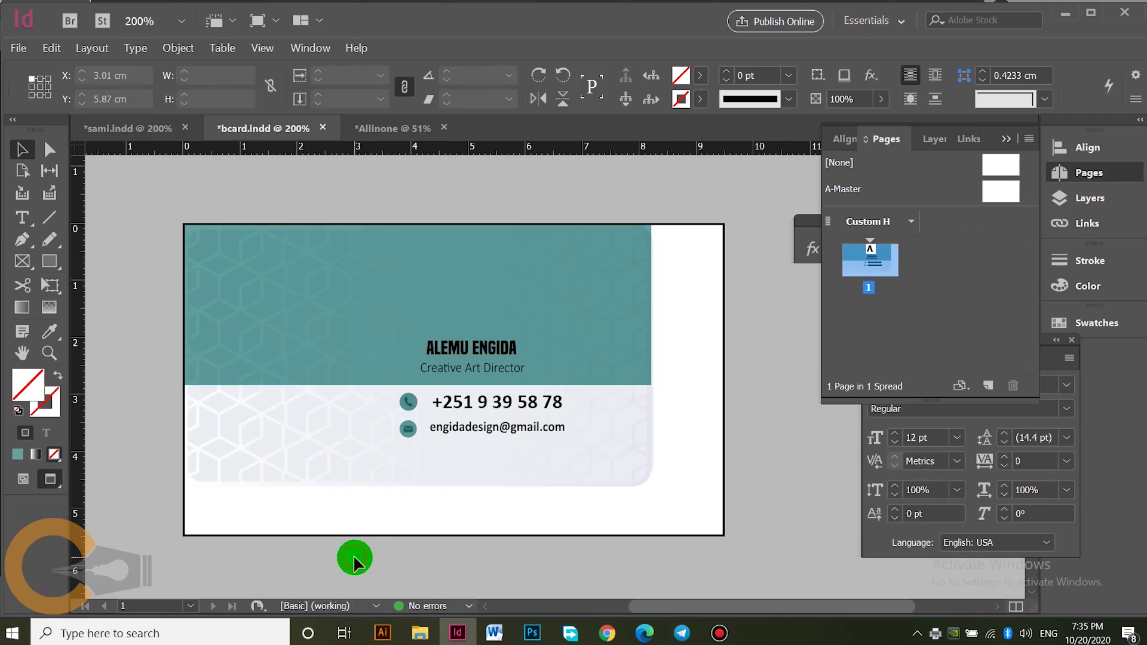
pyautogui.click(173, 46)
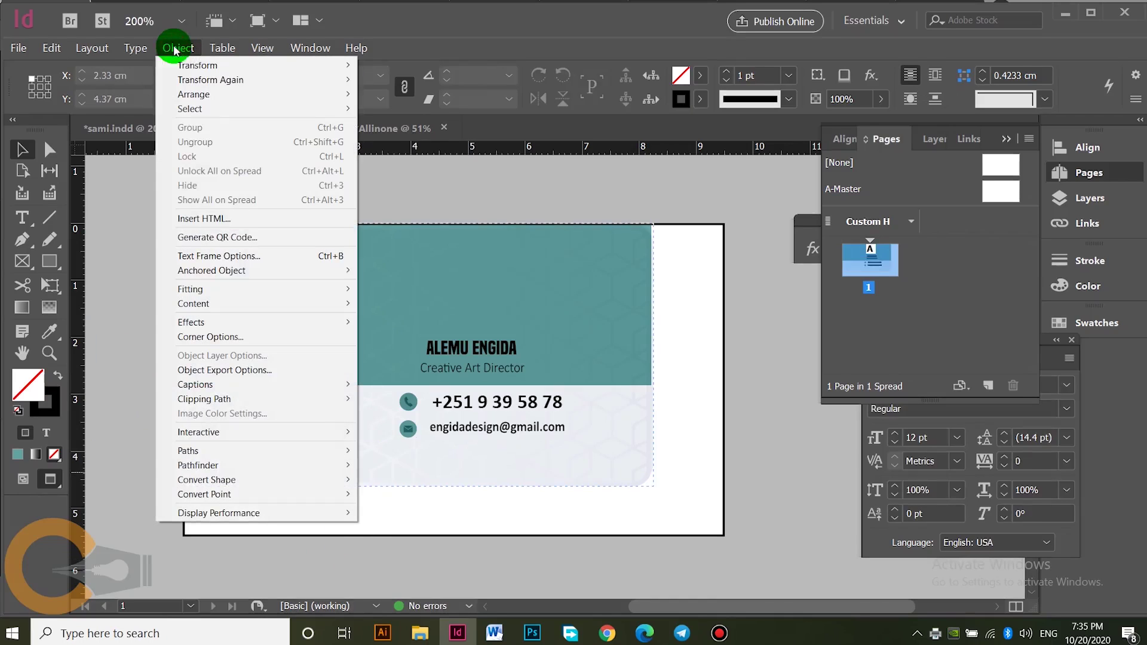
pyautogui.click(233, 239)
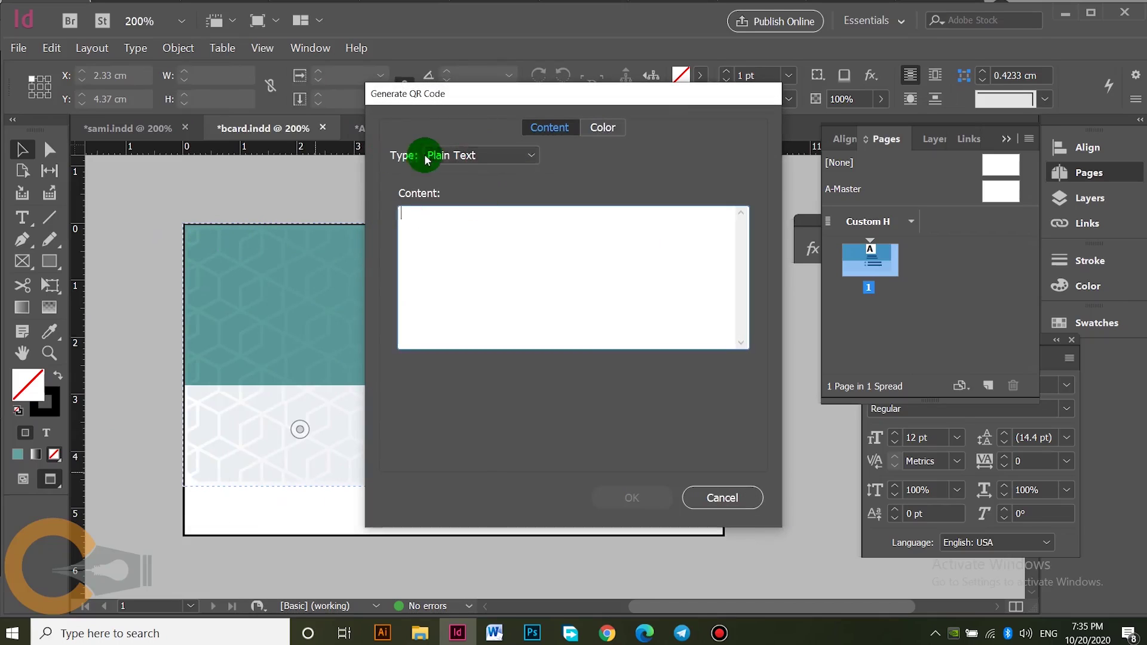
pyautogui.click(447, 155)
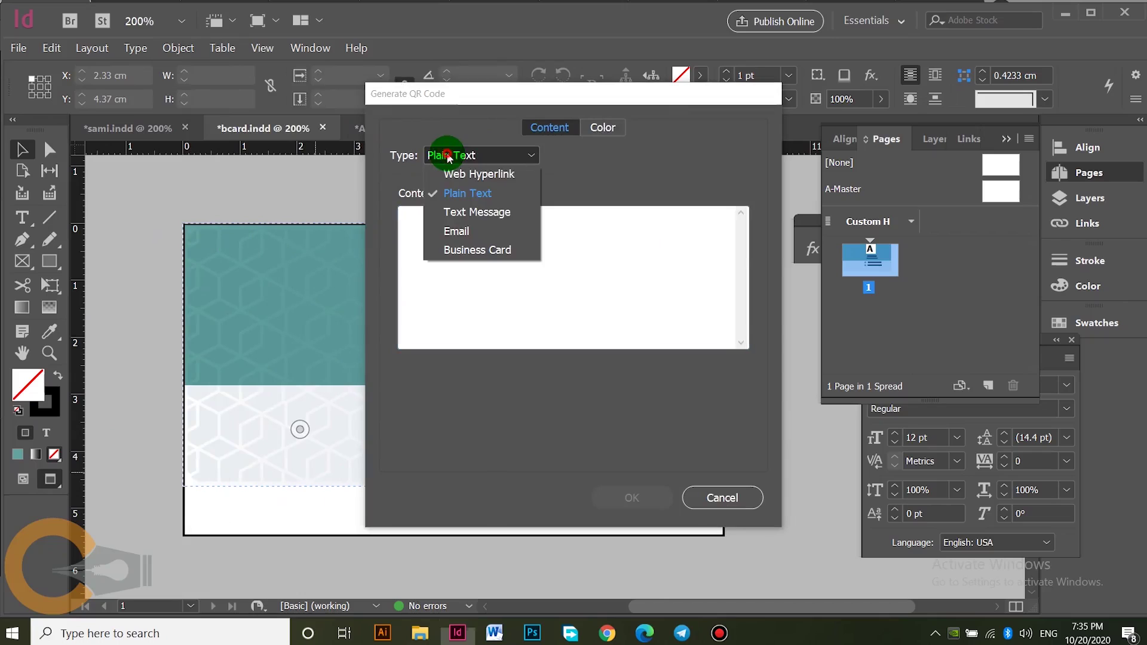
pyautogui.click(466, 251)
# Step: Preview Web Hyperlink, Plain Text and Text Message types, then return to Business Card
pyautogui.click(483, 157)
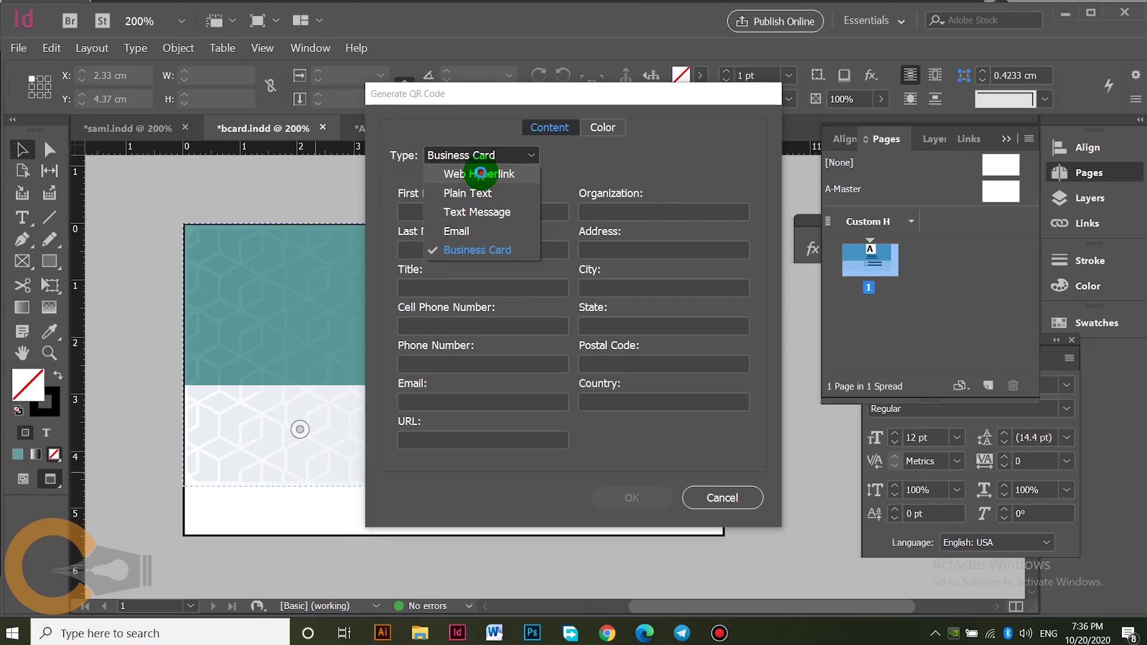
pyautogui.click(481, 174)
pyautogui.click(479, 158)
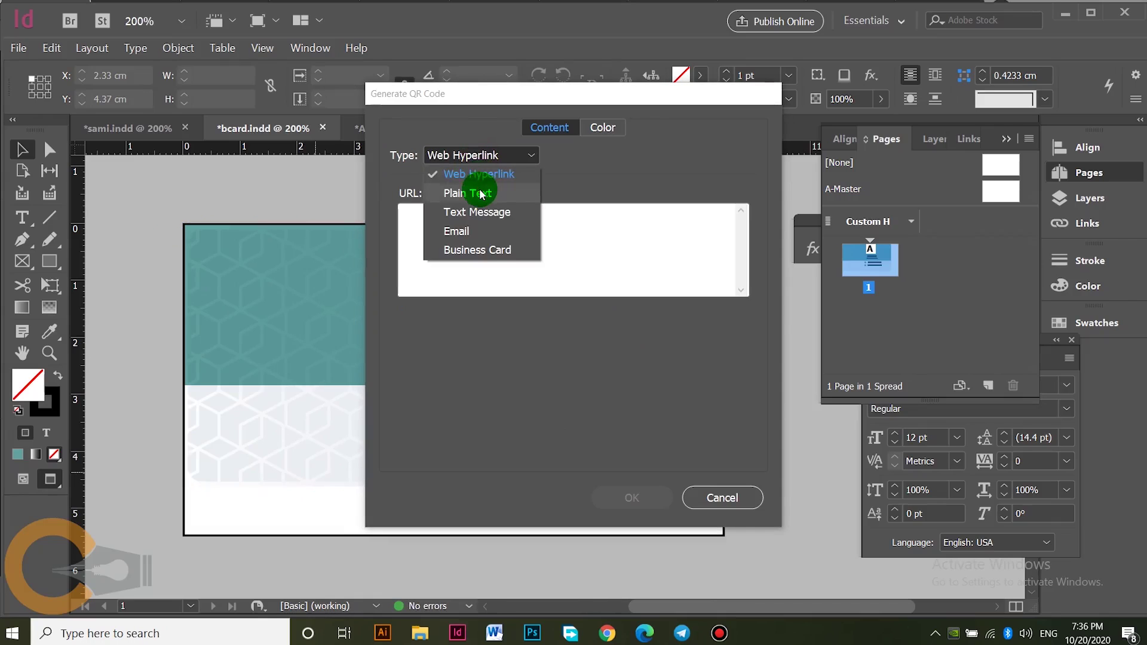
pyautogui.click(480, 193)
pyautogui.click(480, 158)
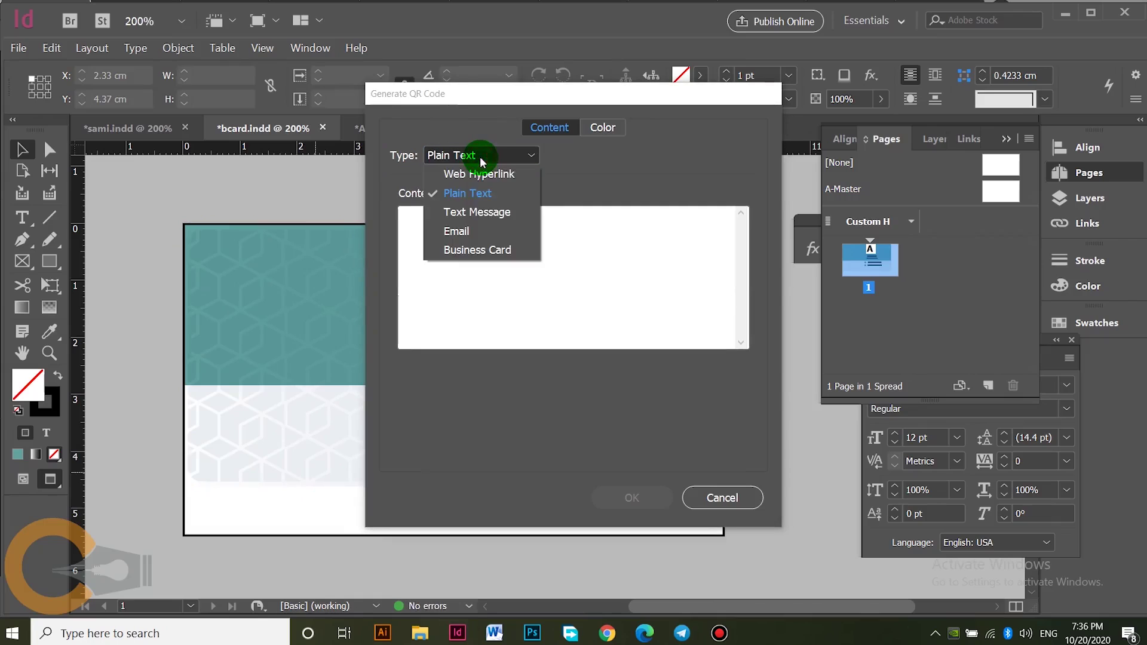
pyautogui.click(482, 211)
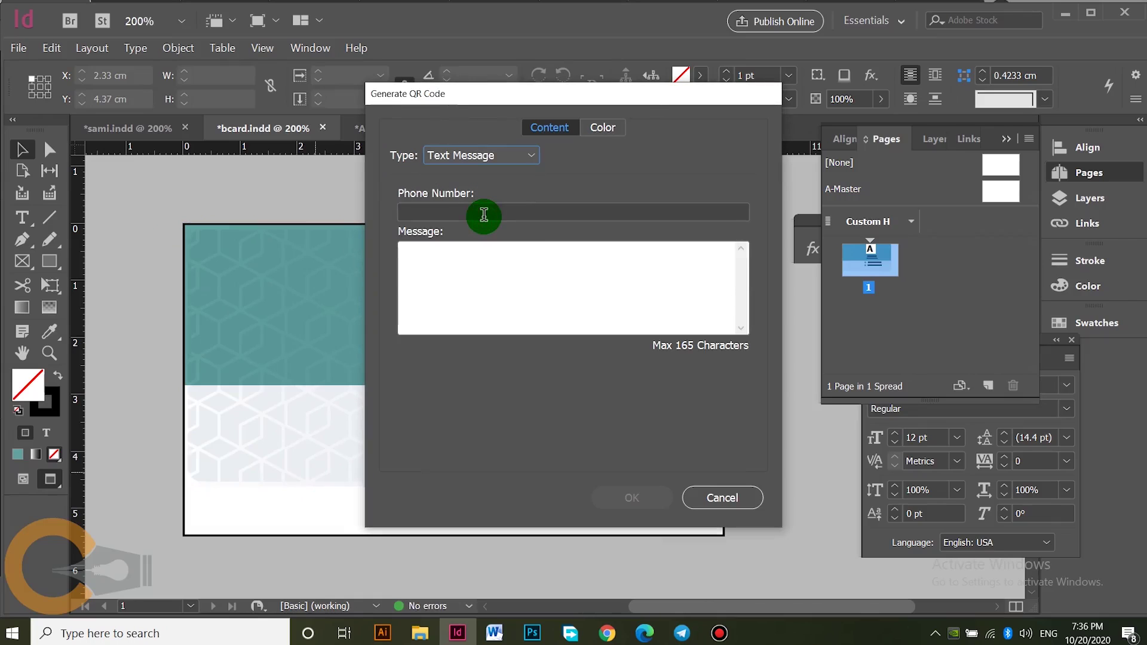
pyautogui.click(479, 154)
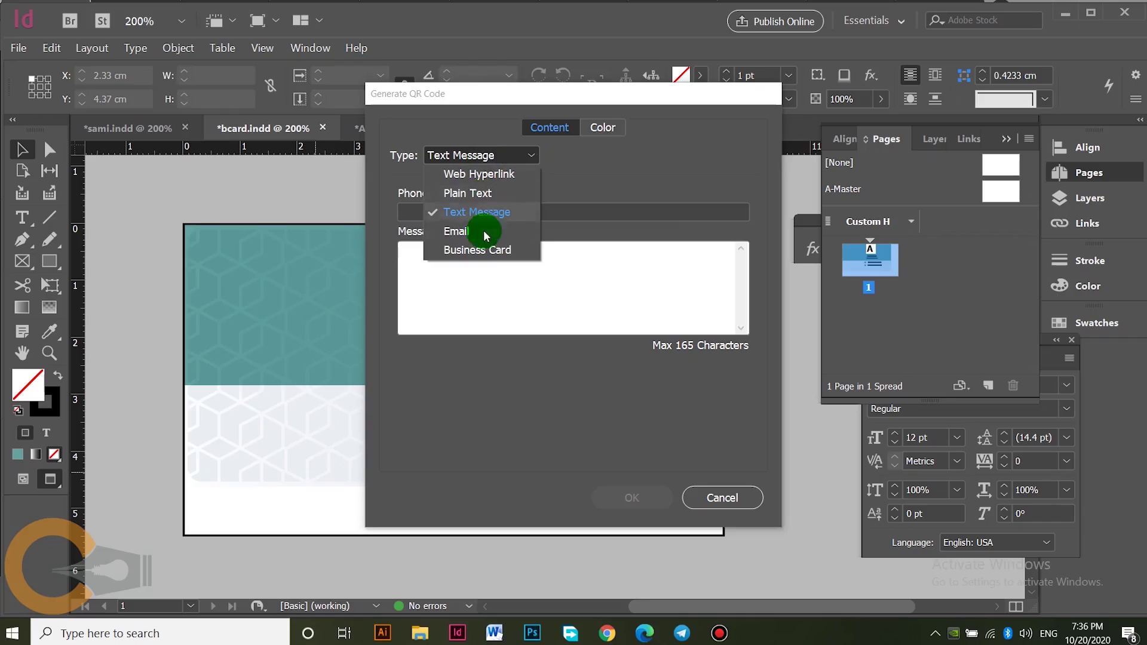
pyautogui.click(483, 250)
# Step: Enter the contact's first and last name in the Business Card fields
pyautogui.click(447, 211)
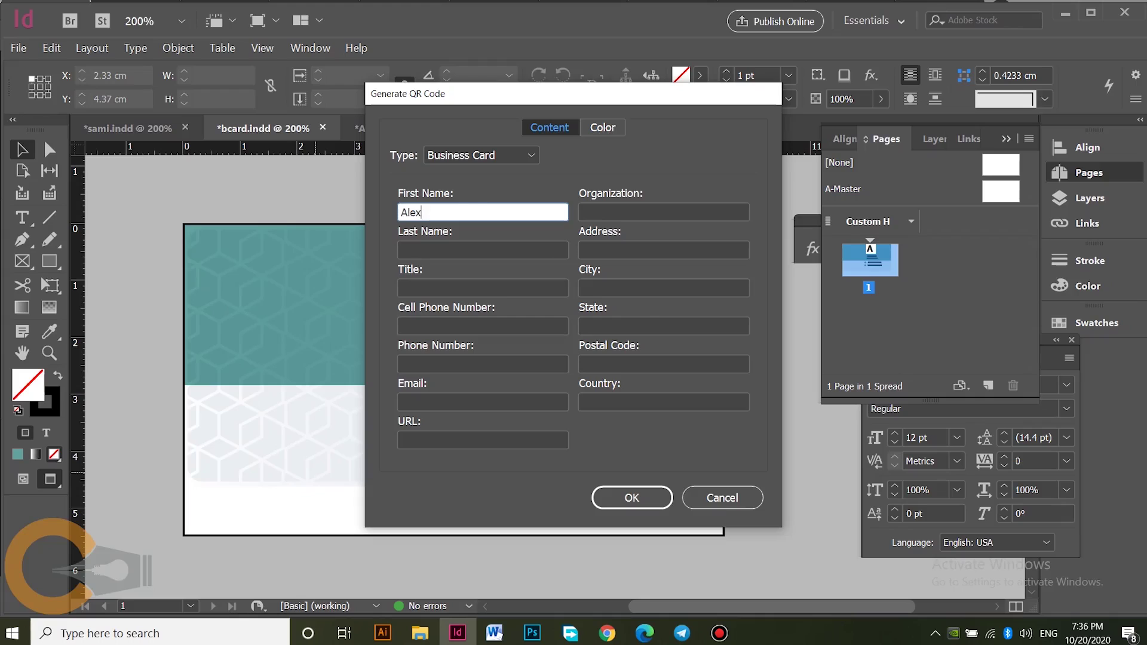
pyautogui.click(448, 251)
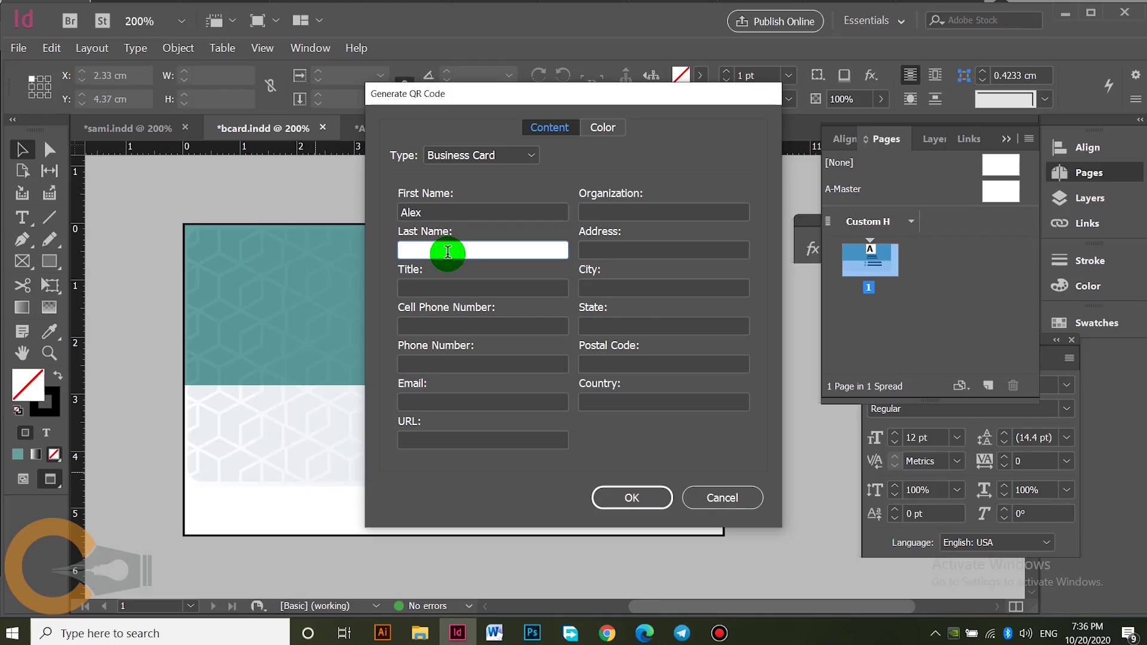
pyautogui.write('Engida')
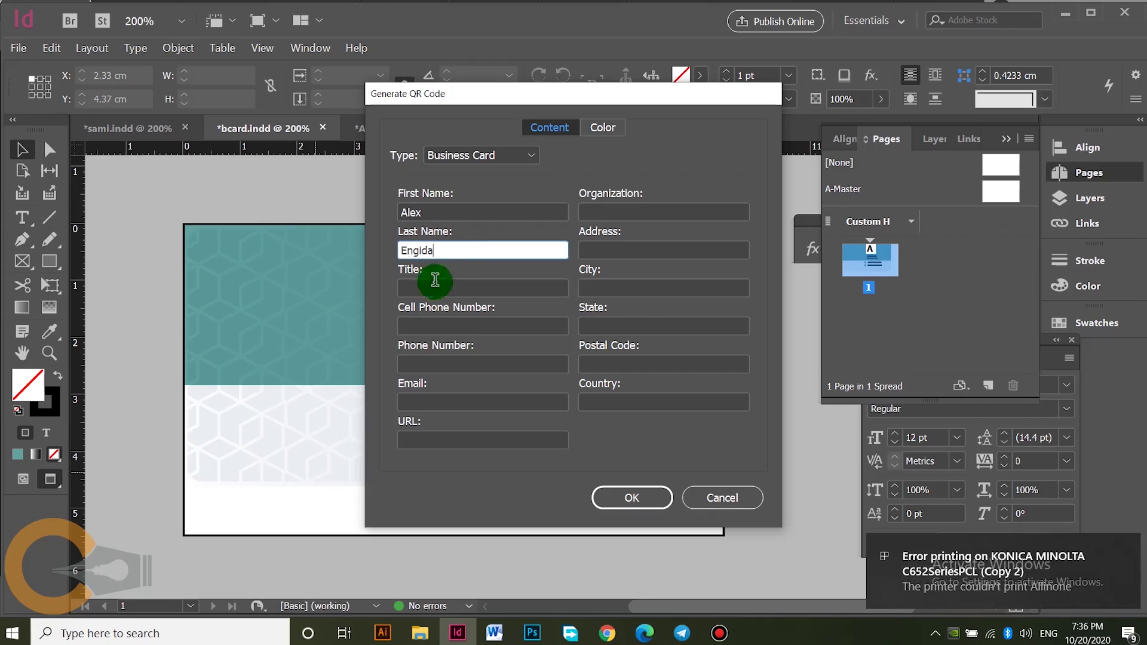
pyautogui.click(439, 290)
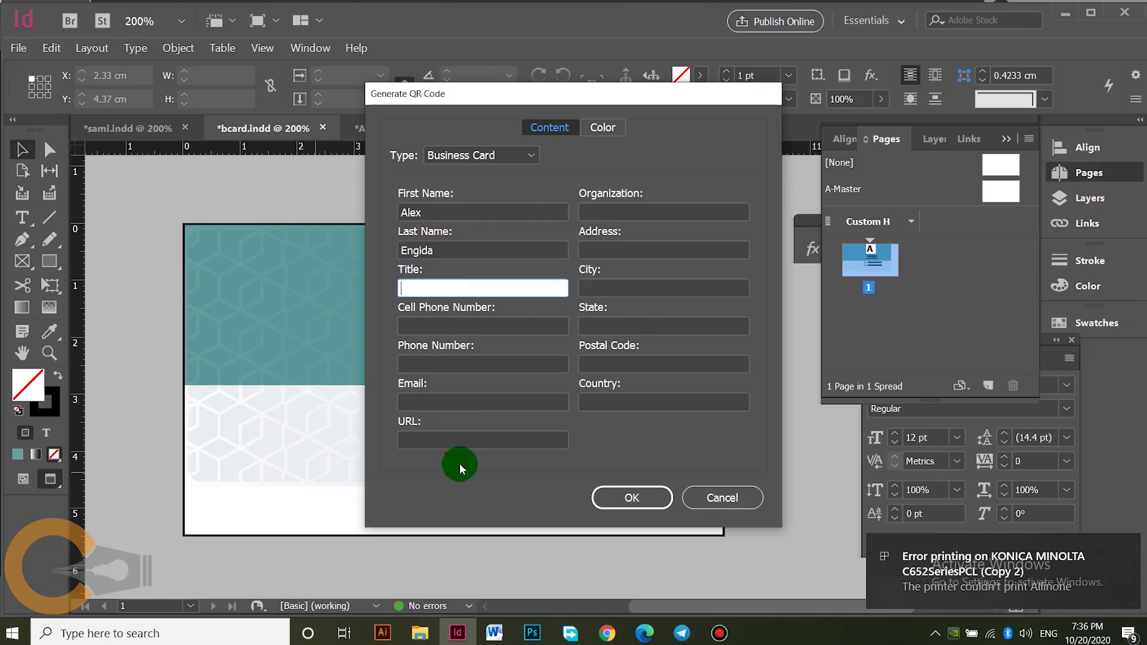
# Step: Place the generated QR code as a square beside the name and colour it C=100 M=0 Y=0 K=0
pyautogui.click(648, 504)
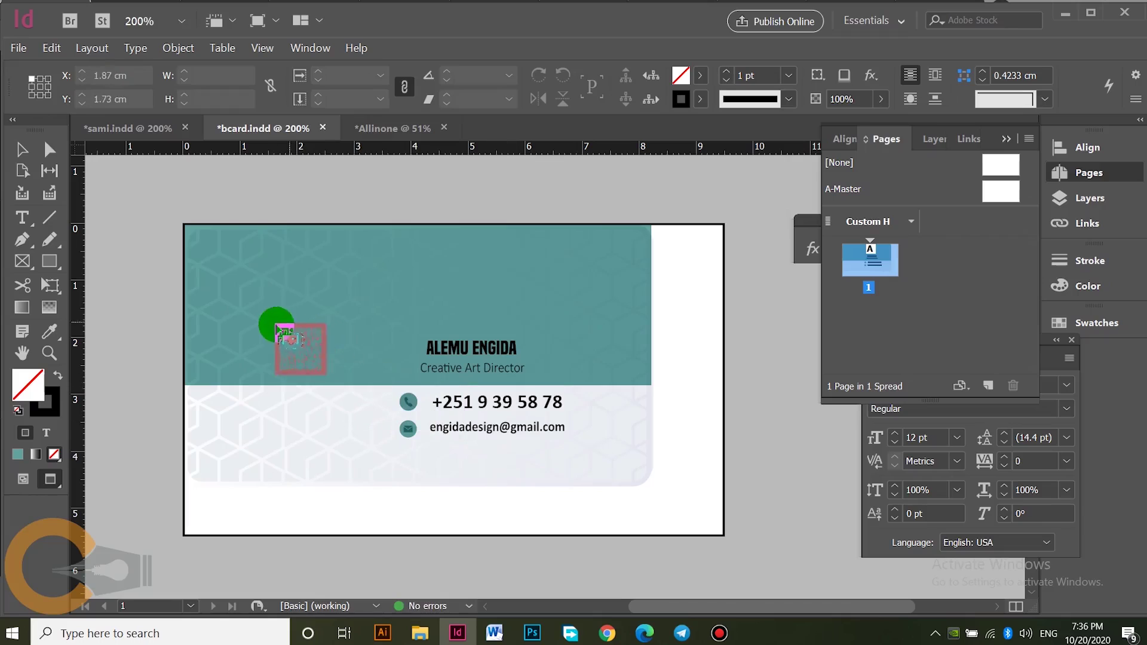
pyautogui.moveTo(256, 327); pyautogui.dragTo(363, 455)
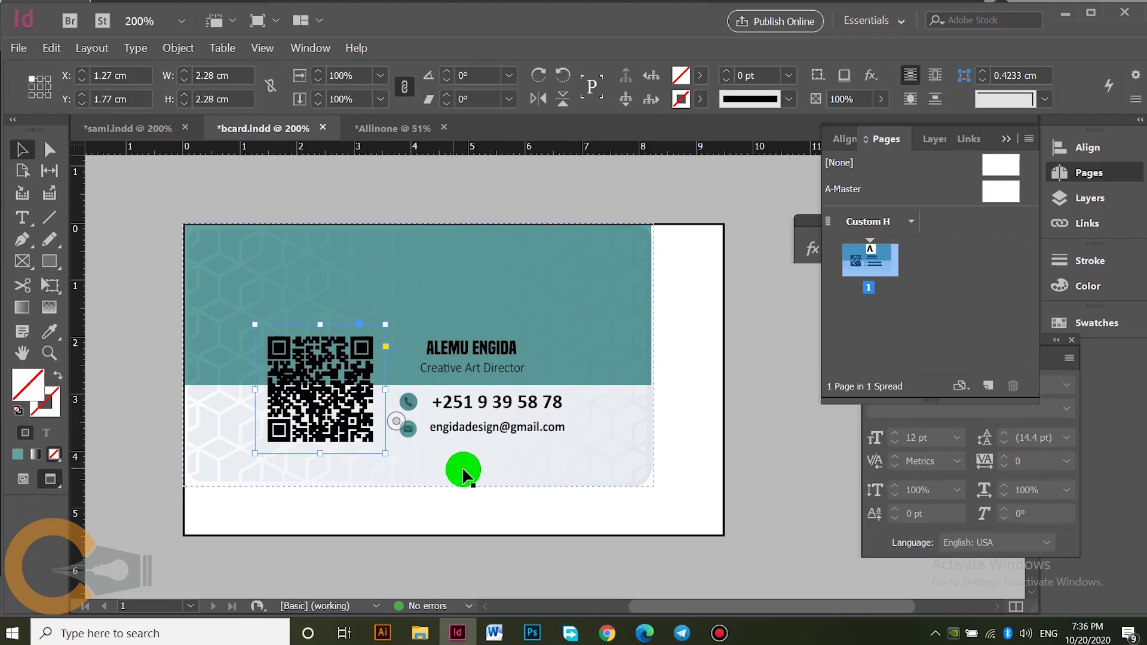
pyautogui.rightClick(353, 430)
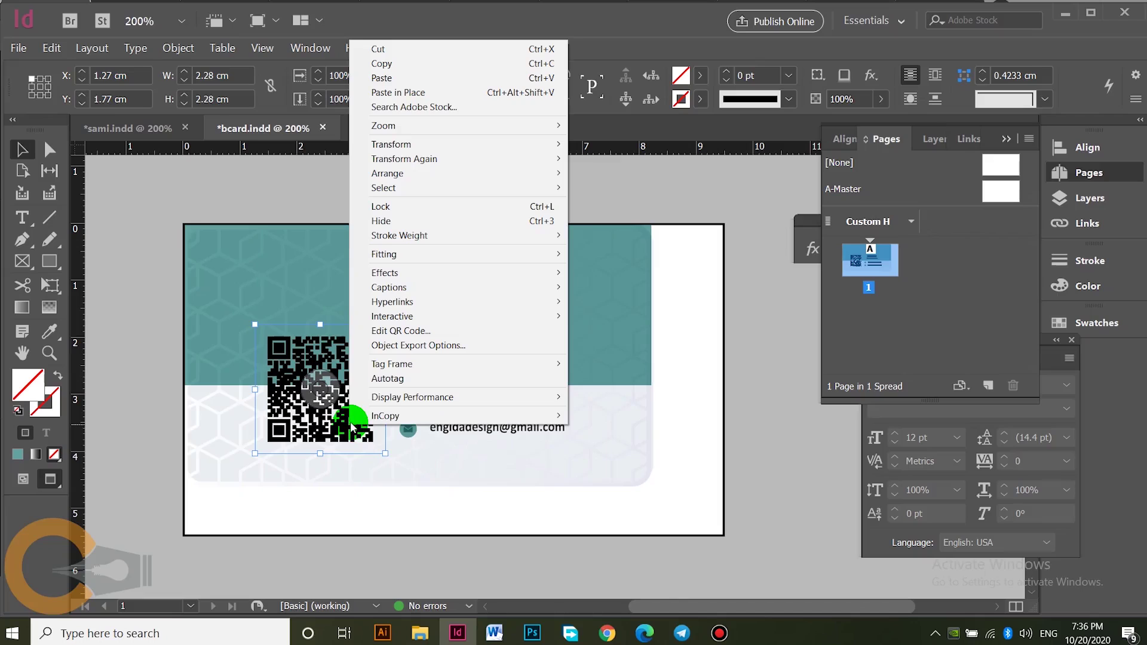
pyautogui.click(399, 331)
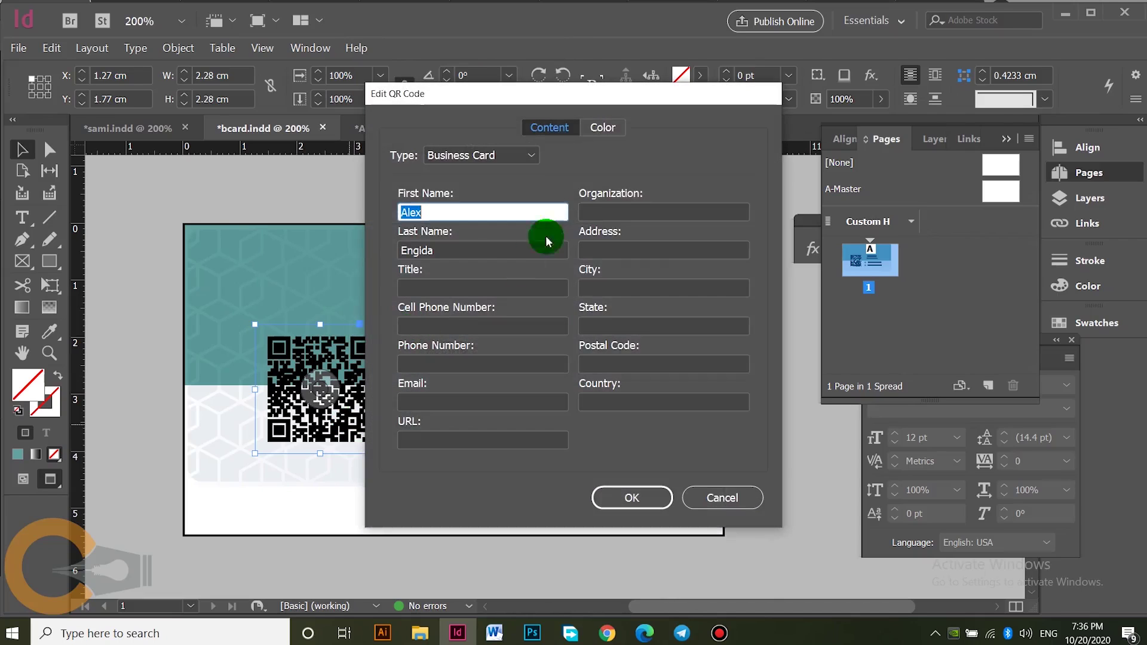
pyautogui.click(604, 128)
pyautogui.moveTo(575, 86); pyautogui.dragTo(642, 86)
pyautogui.click(560, 219)
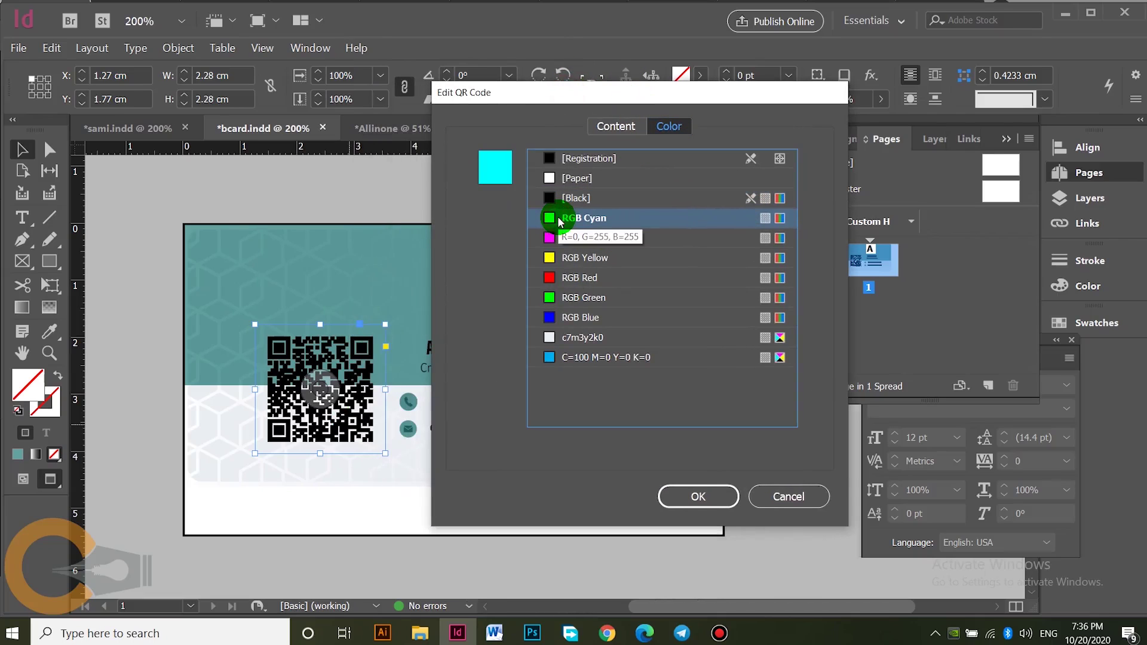
pyautogui.click(567, 361)
pyautogui.click(698, 496)
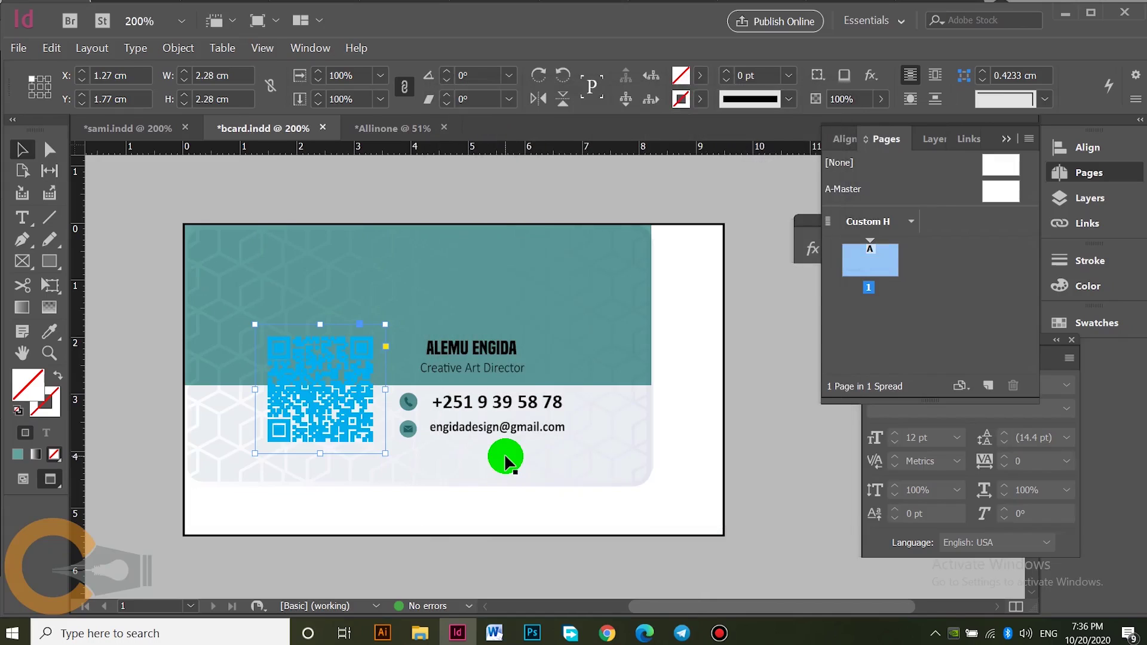
# Step: Recolour the QR code with the RGB Yellow swatch
pyautogui.rightClick(332, 421)
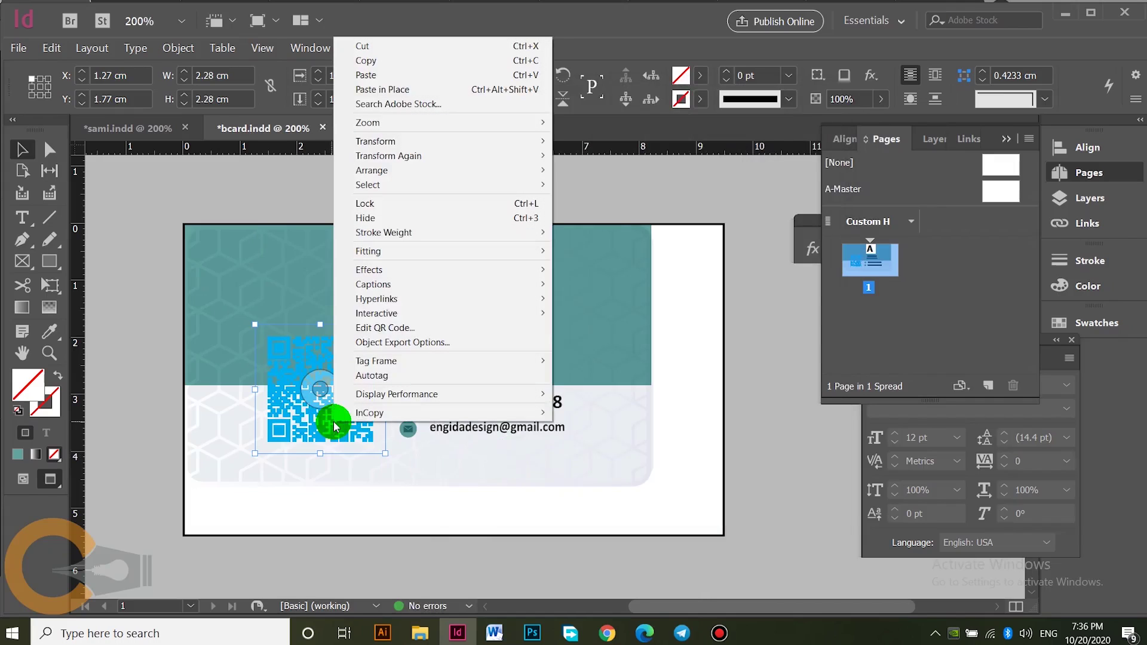
pyautogui.click(389, 328)
pyautogui.click(667, 141)
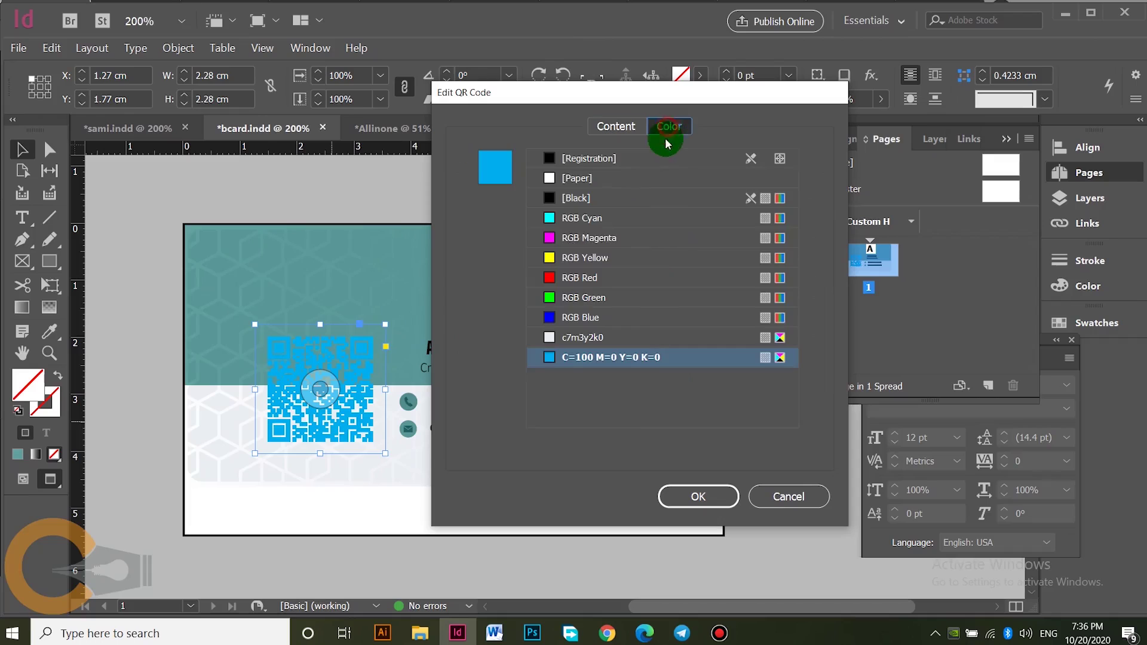
pyautogui.click(569, 257)
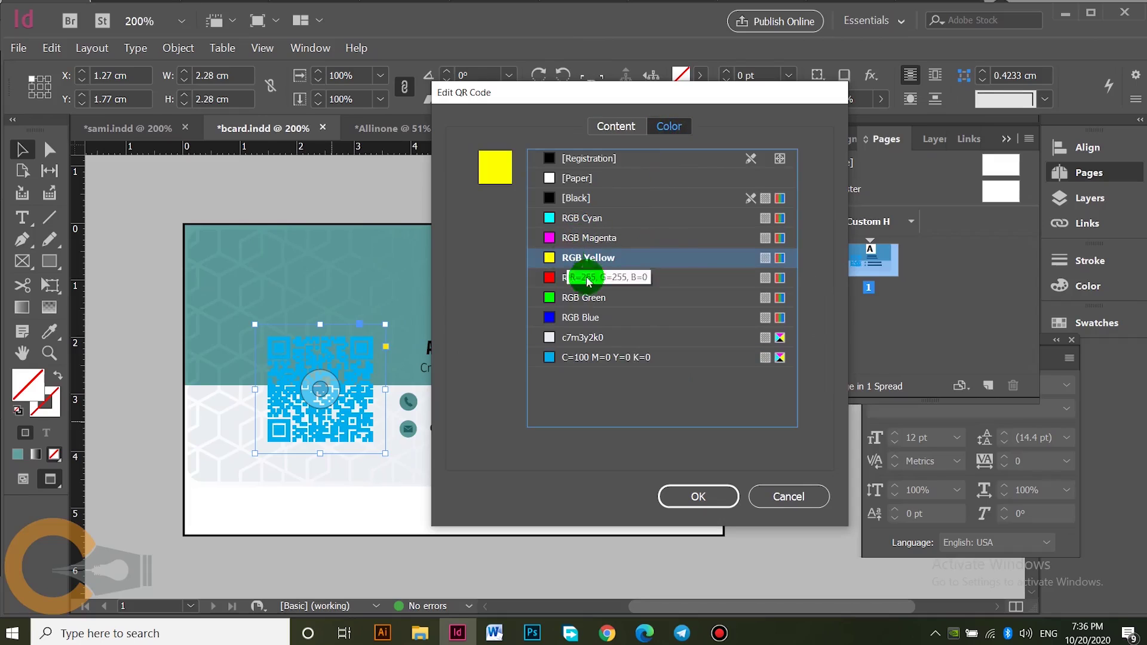
pyautogui.click(691, 495)
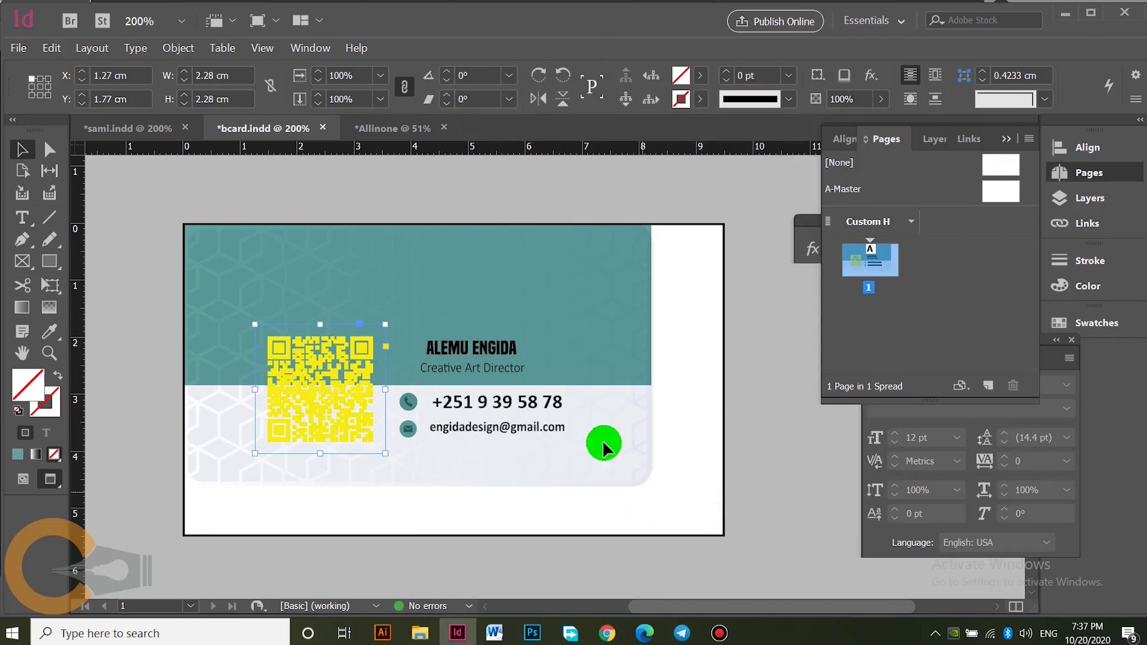
# Step: Set the QR code's Display Performance to High Quality Display, then deselect it
pyautogui.click(578, 532)
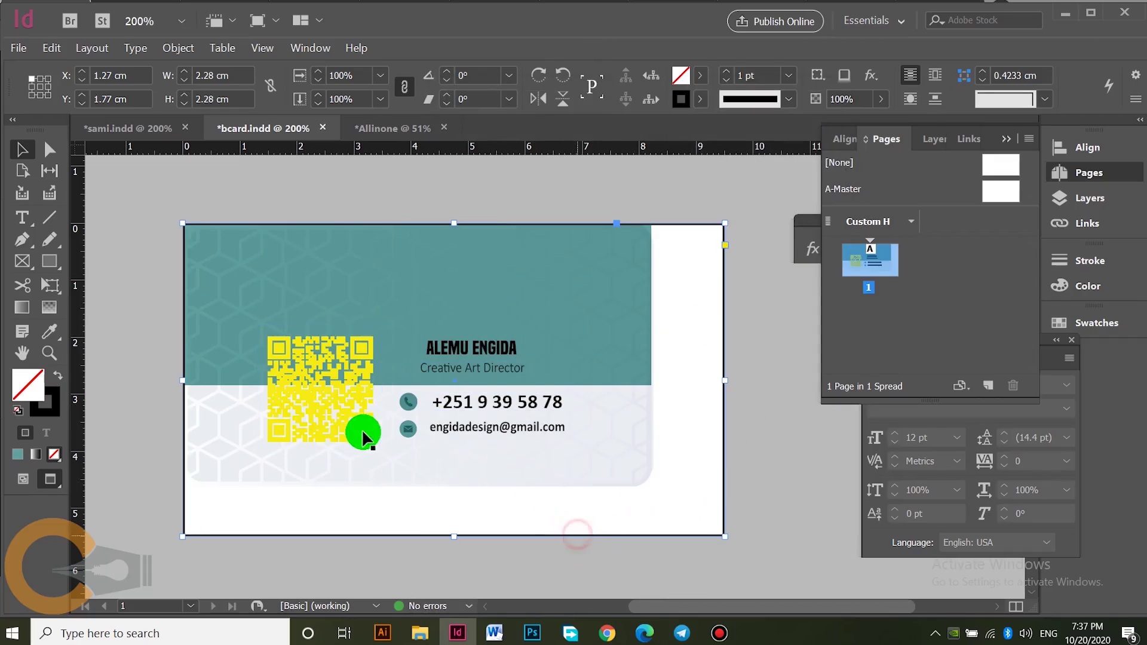
pyautogui.click(332, 536)
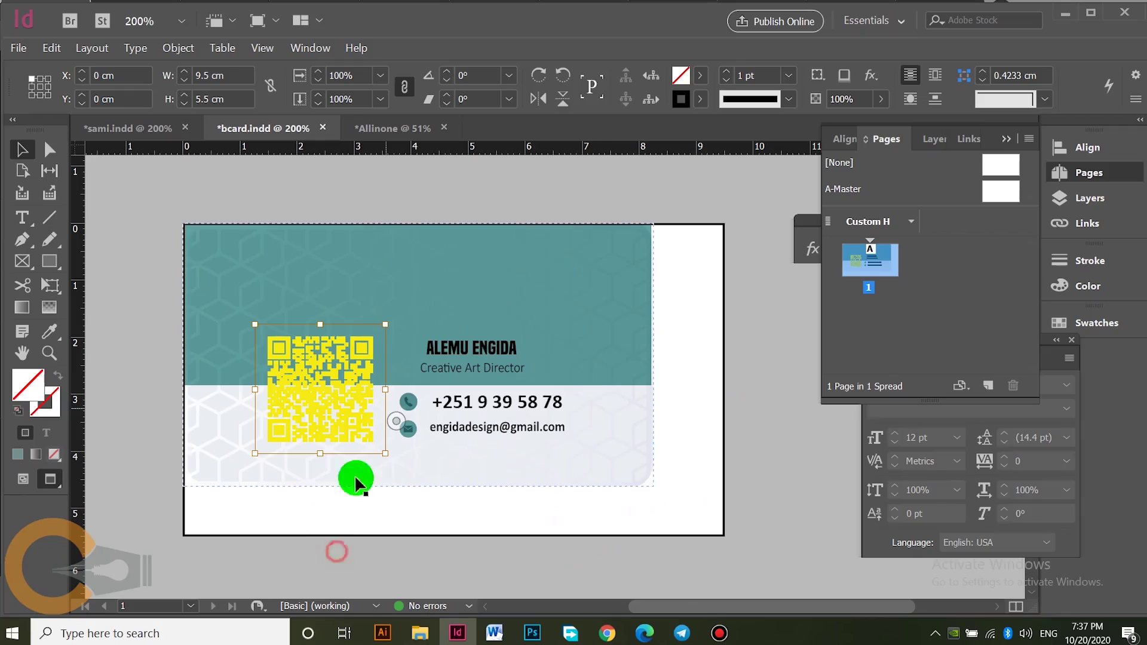
pyautogui.click(349, 556)
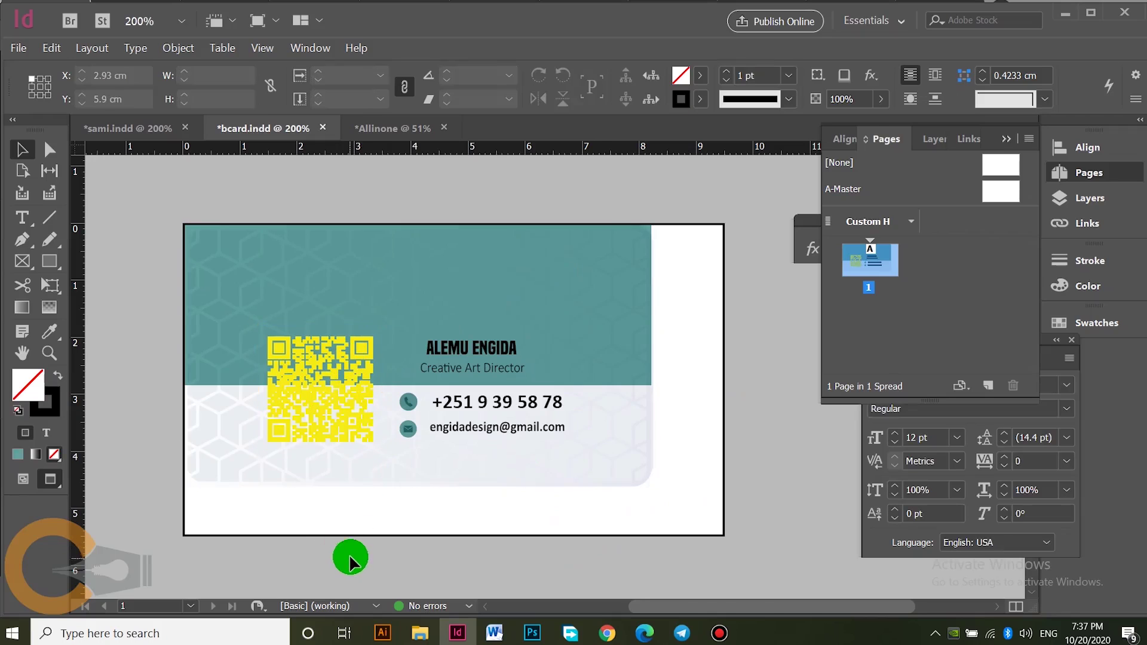
pyautogui.click(358, 416)
pyautogui.rightClick(357, 412)
pyautogui.click(418, 386)
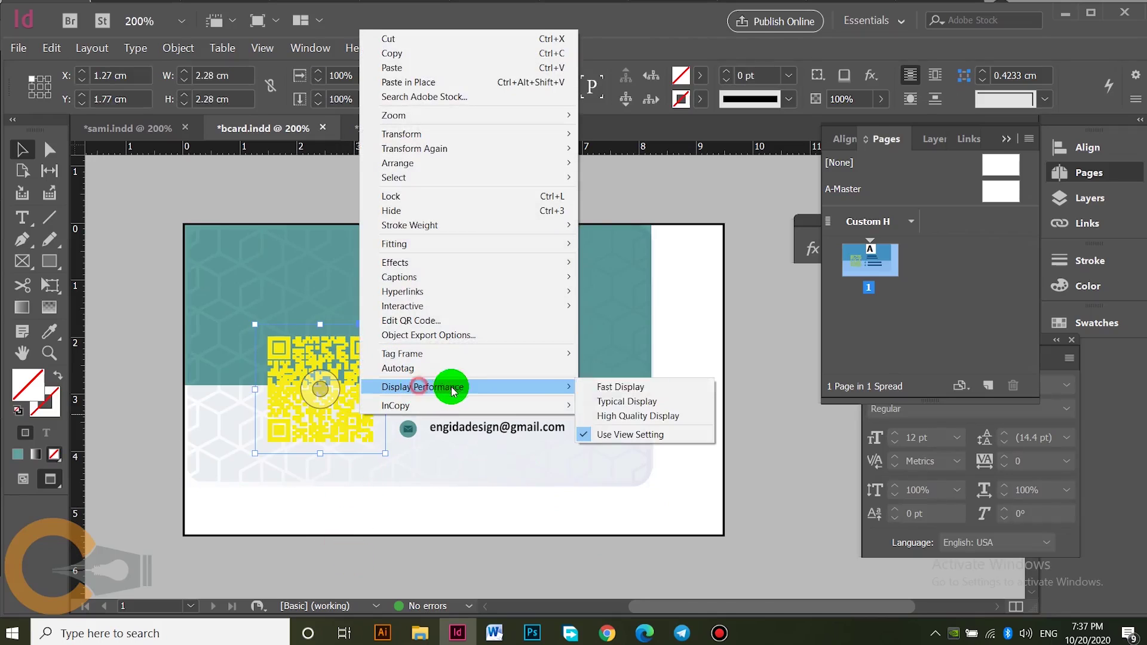
pyautogui.click(604, 413)
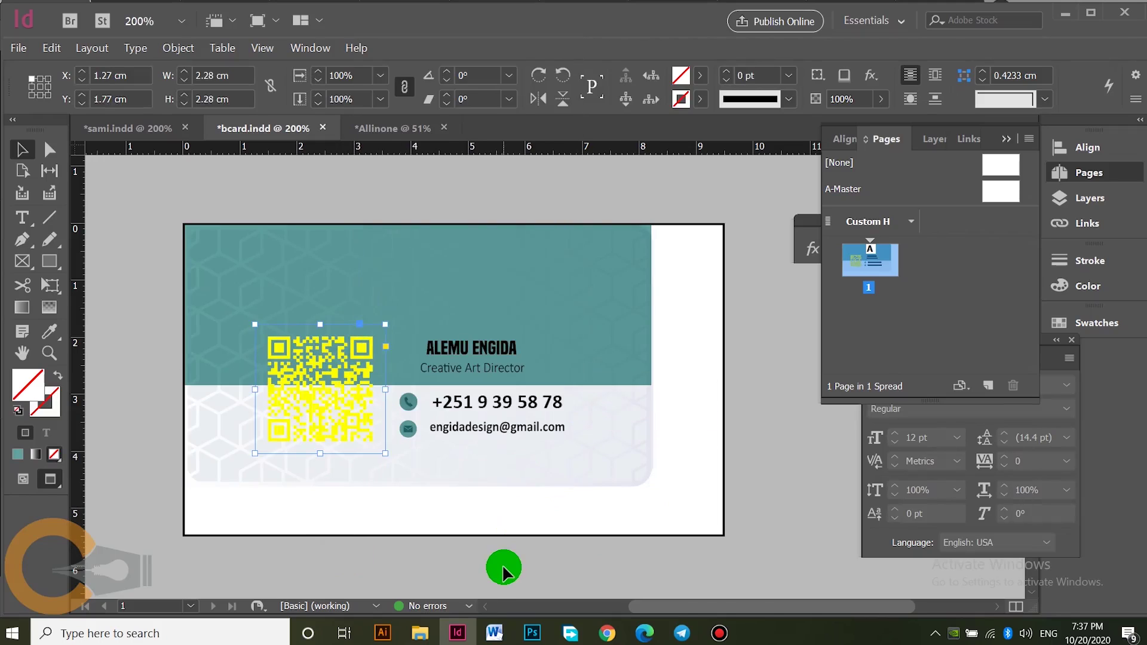
pyautogui.click(487, 555)
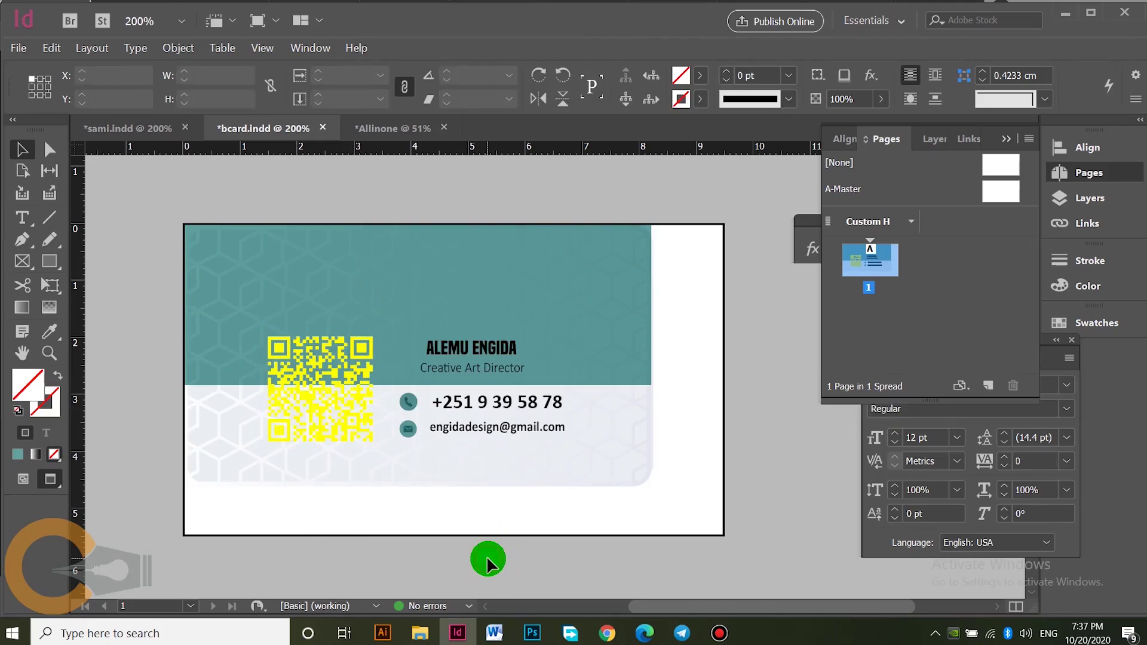
# Step: Make the QR code white with the [Paper] swatch and drag it up onto the teal band
pyautogui.rightClick(348, 393)
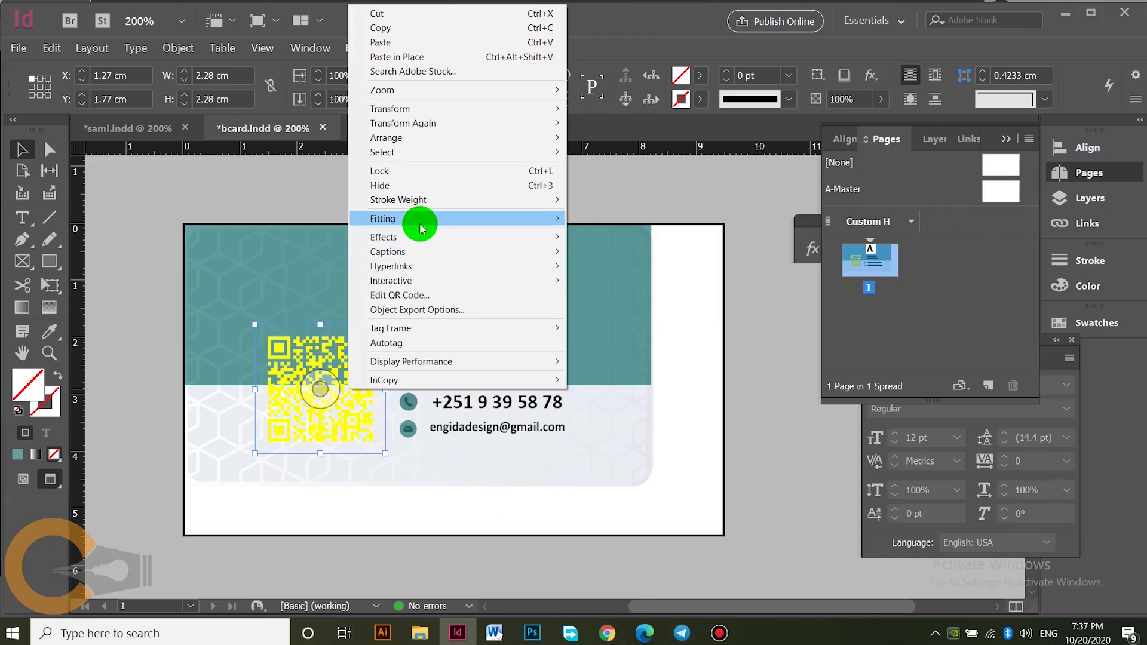
pyautogui.moveTo(420, 226)
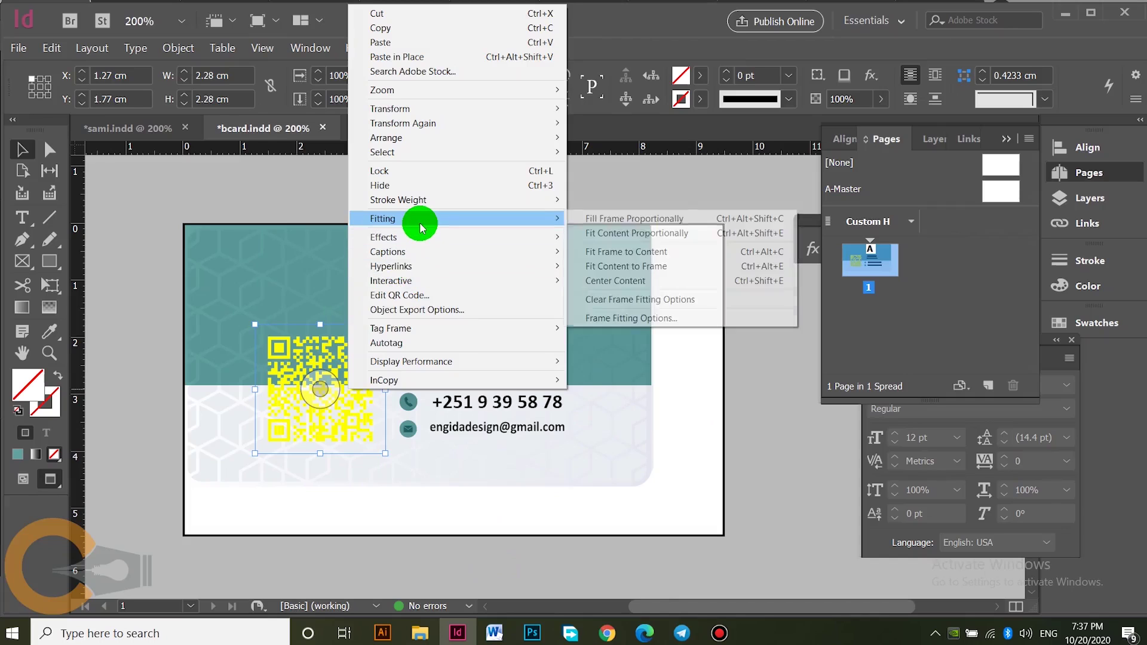
pyautogui.click(410, 295)
pyautogui.click(668, 126)
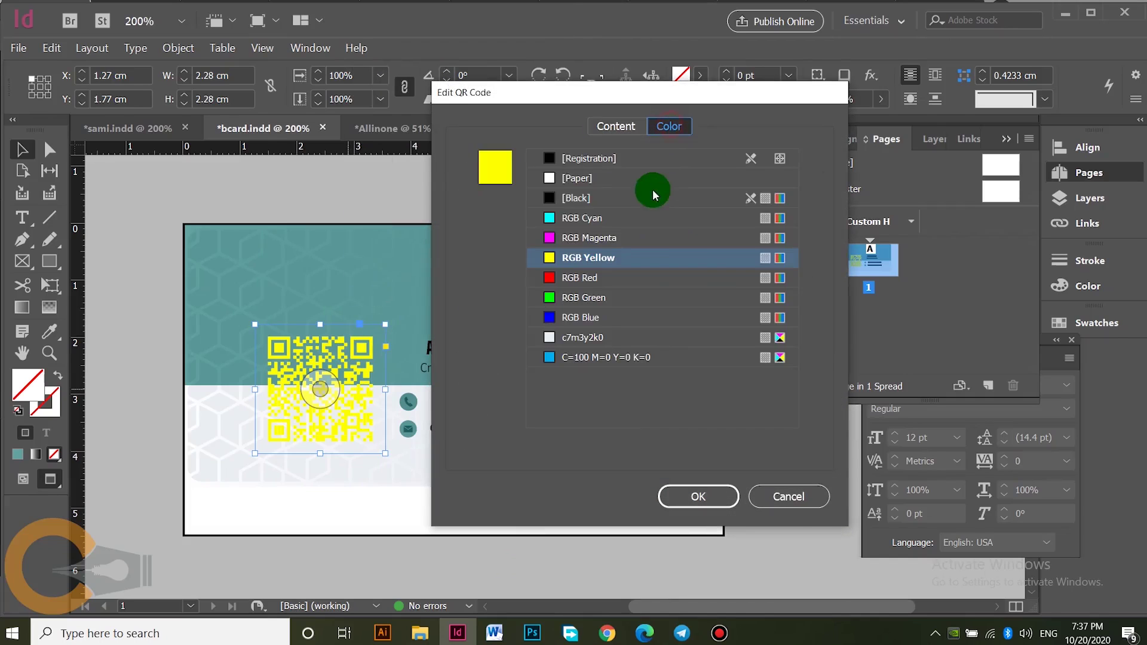
pyautogui.click(564, 178)
pyautogui.click(698, 496)
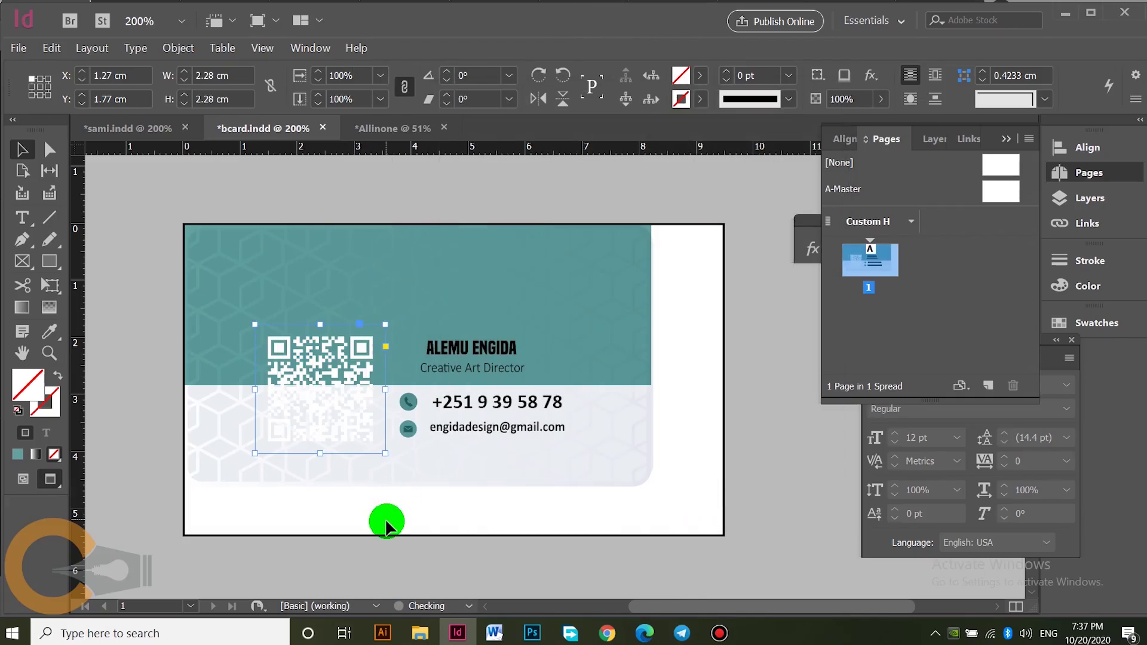
pyautogui.click(385, 518)
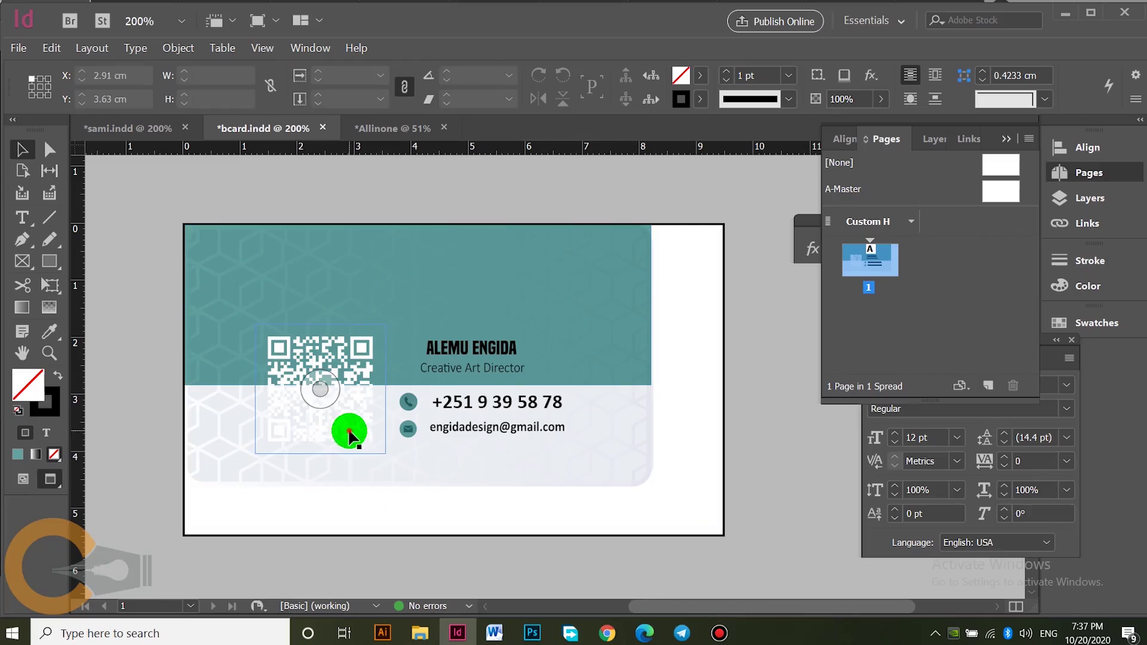
pyautogui.moveTo(349, 436); pyautogui.dragTo(359, 367)
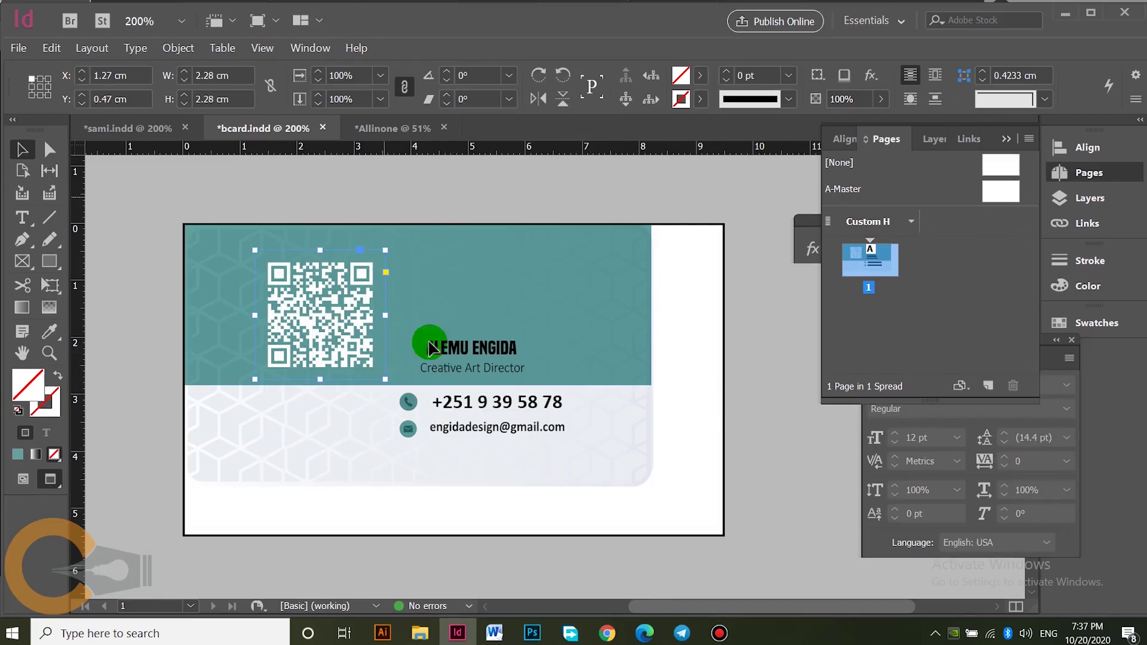
# Step: Save bcard.indd with its white QR code and return to the Allinone sheet
pyautogui.moveTo(308, 318)
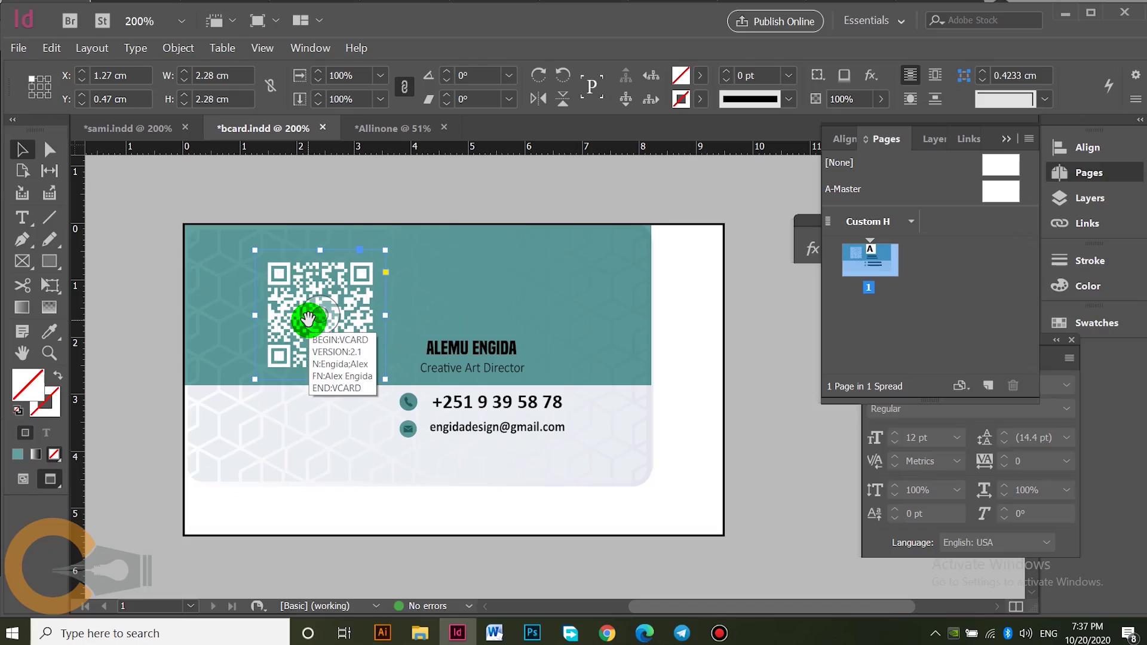
pyautogui.click(382, 128)
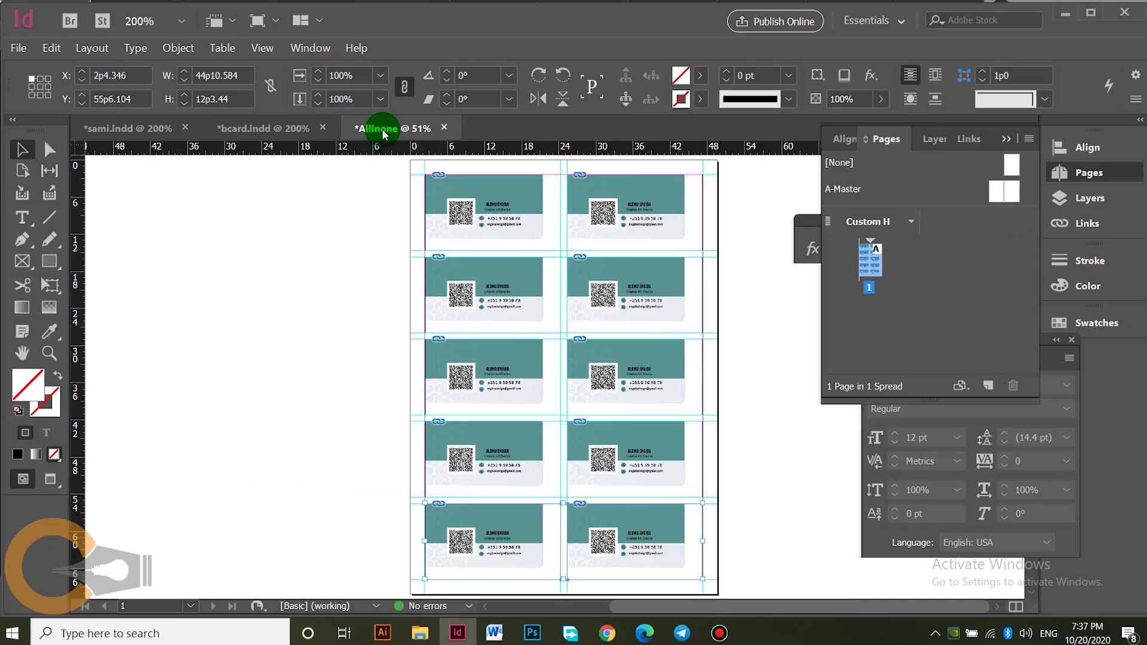
pyautogui.click(274, 131)
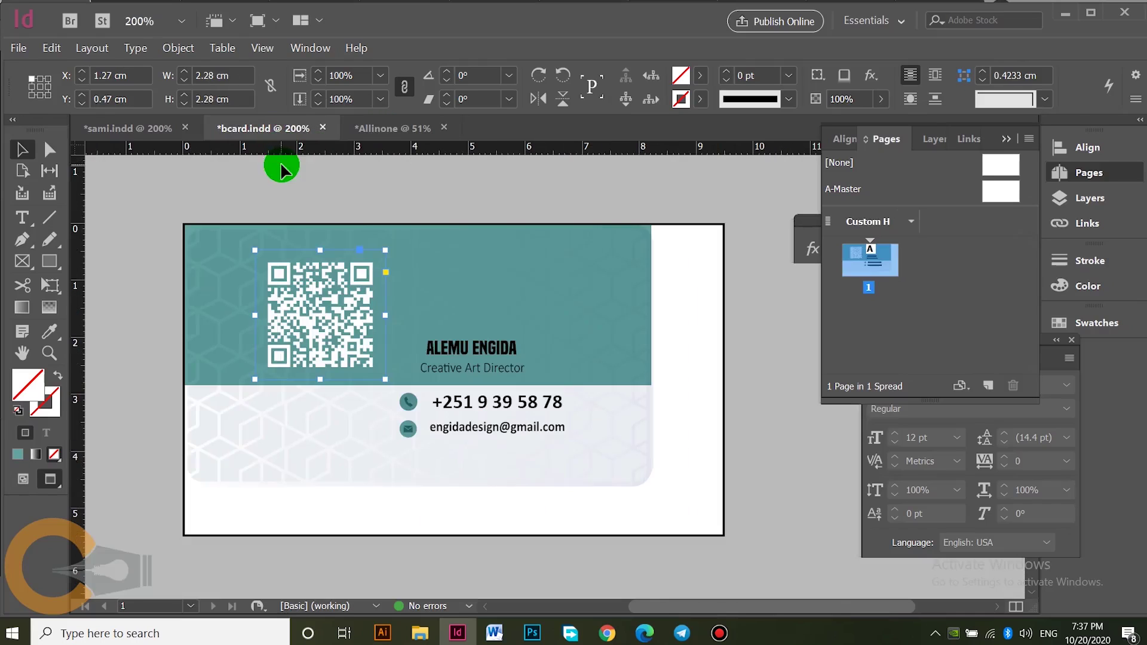
pyautogui.click(18, 48)
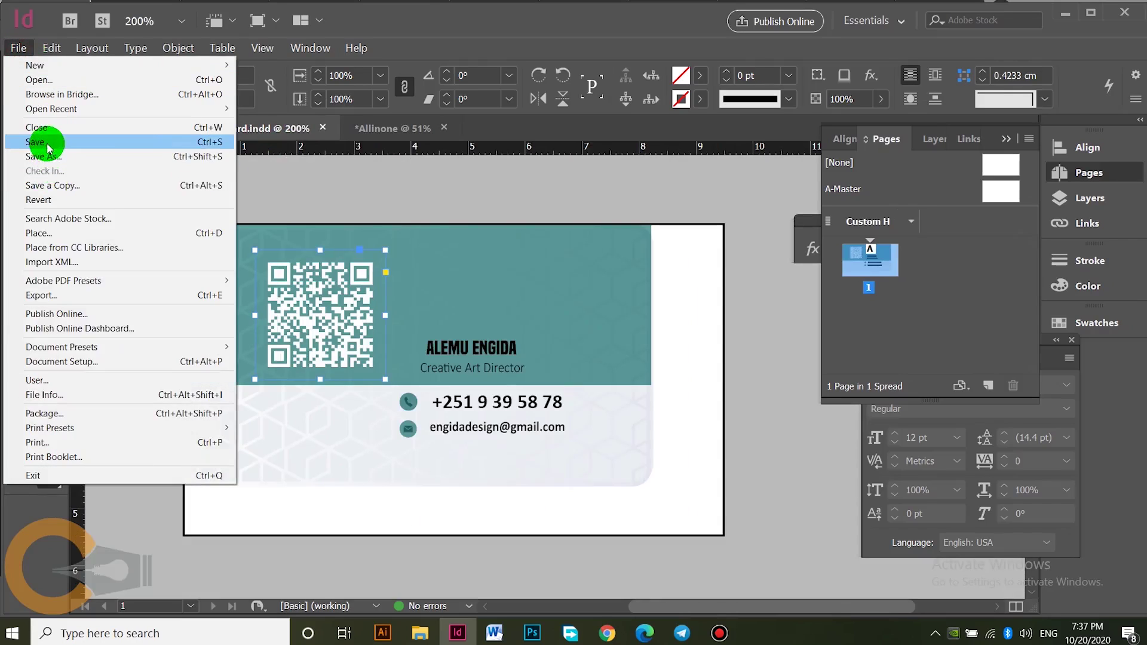
pyautogui.click(333, 147)
pyautogui.click(385, 129)
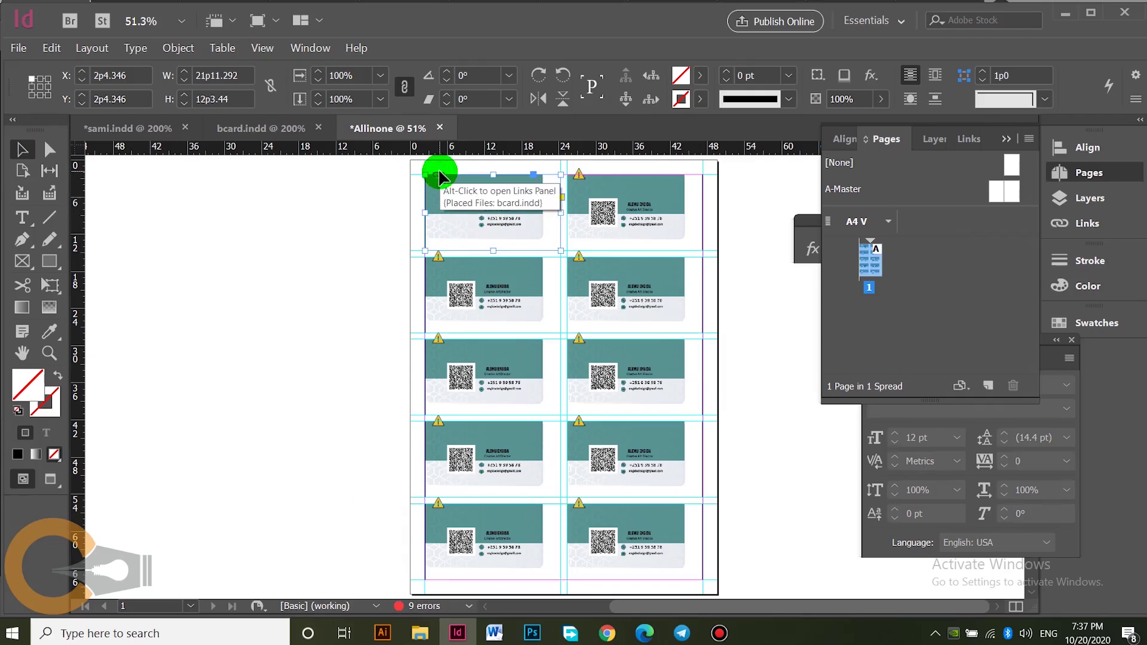
# Step: Update nine placed cards on the sheet to the new white-QR design via their modified-link badges
pyautogui.click(438, 174)
pyautogui.click(579, 174)
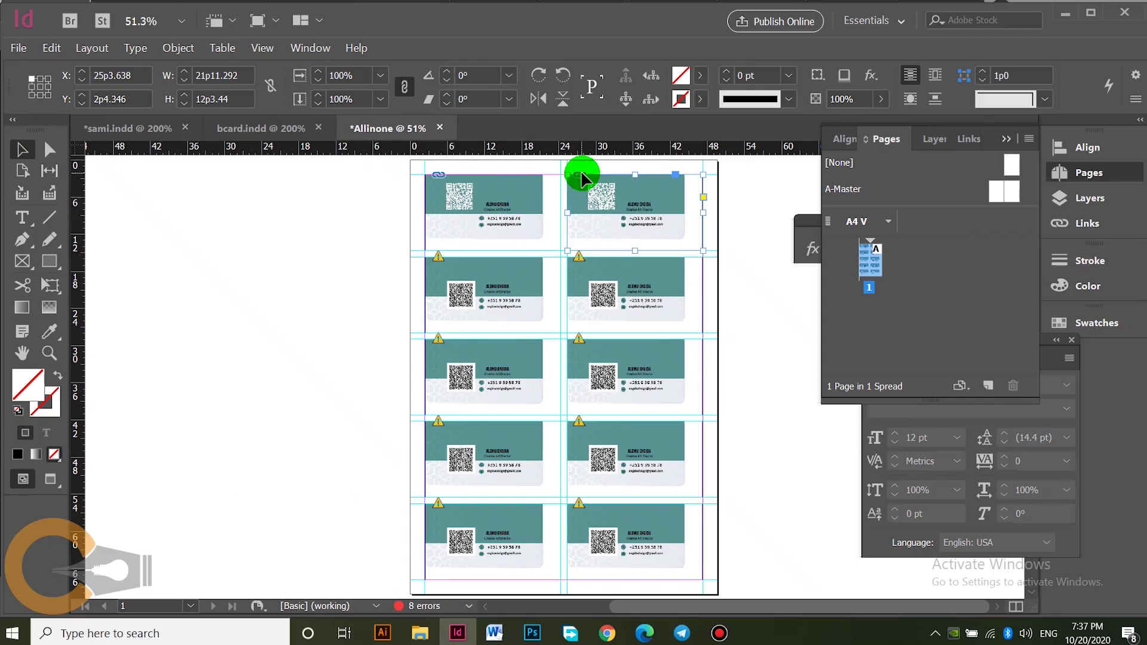
pyautogui.click(438, 256)
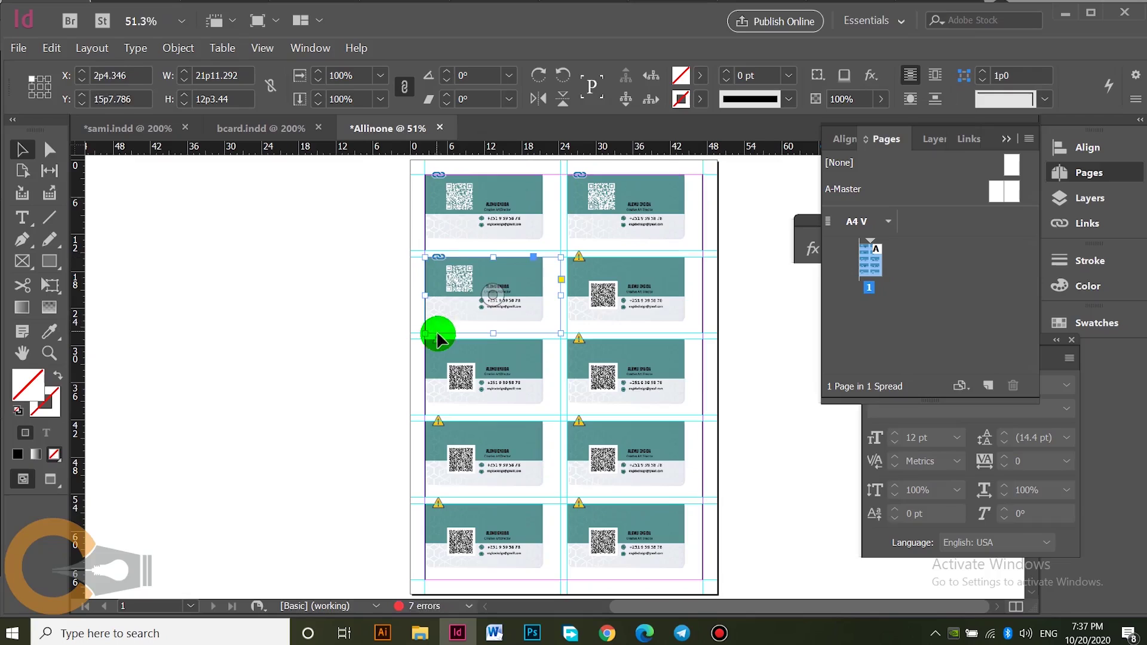
pyautogui.click(439, 340)
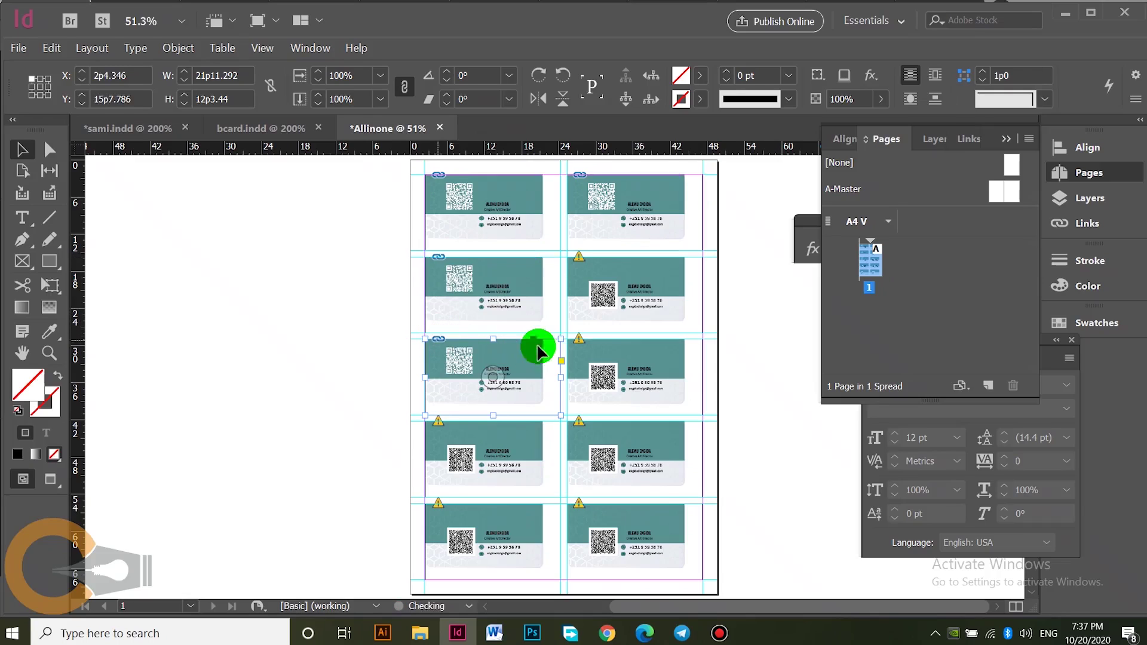
pyautogui.click(579, 339)
pyautogui.click(439, 422)
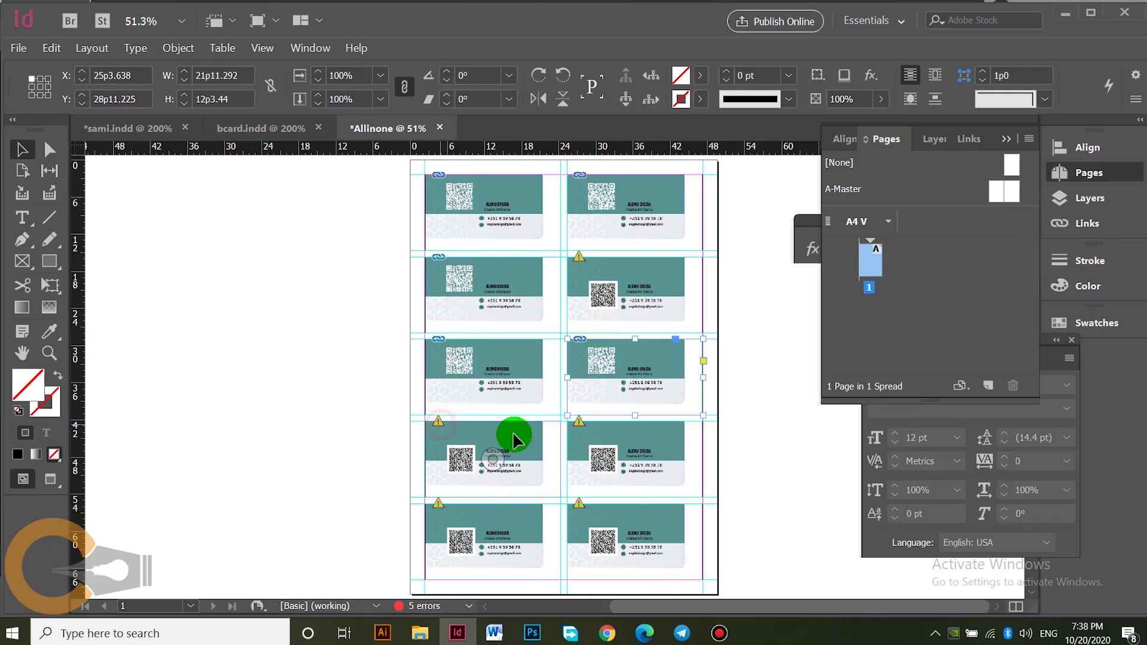
pyautogui.click(581, 421)
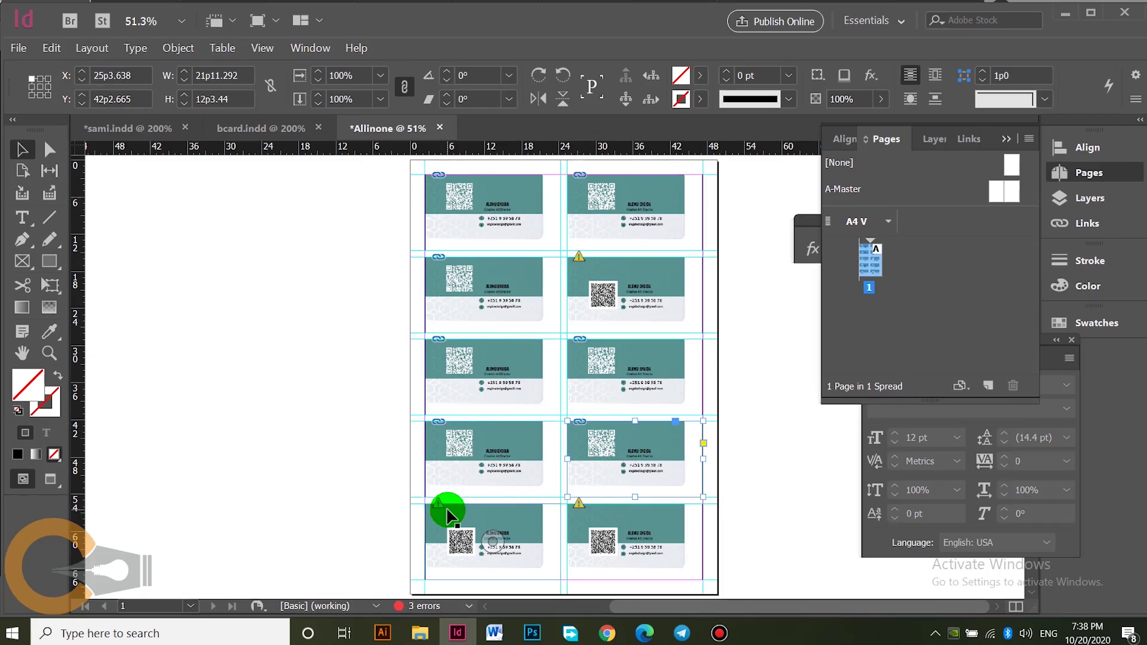
pyautogui.click(577, 508)
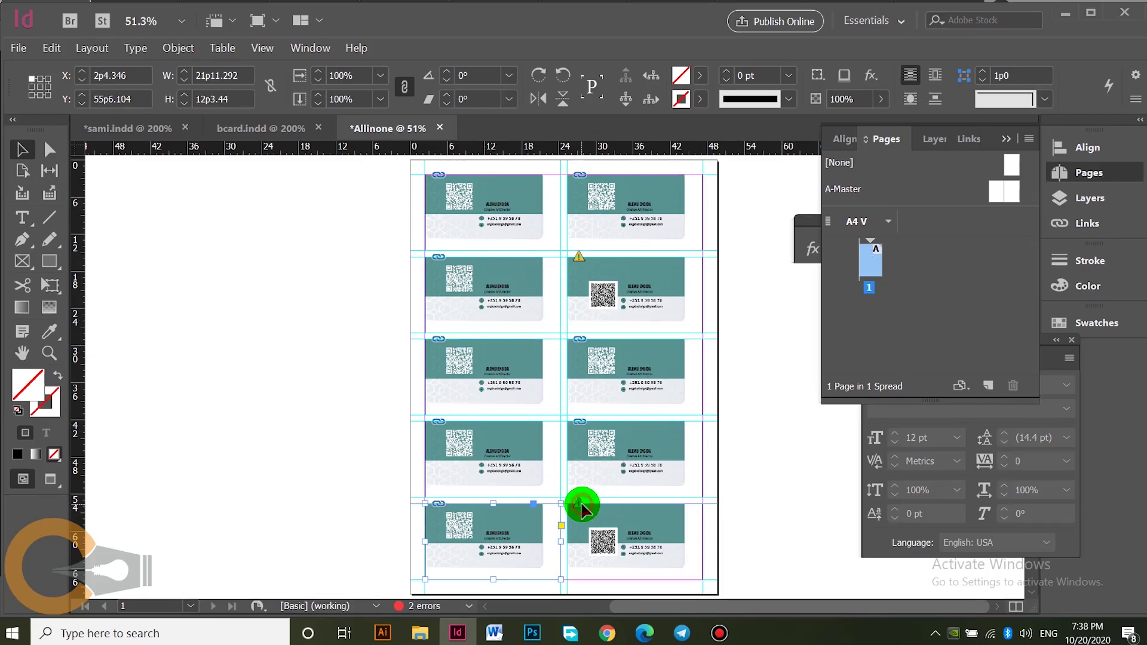
pyautogui.click(580, 505)
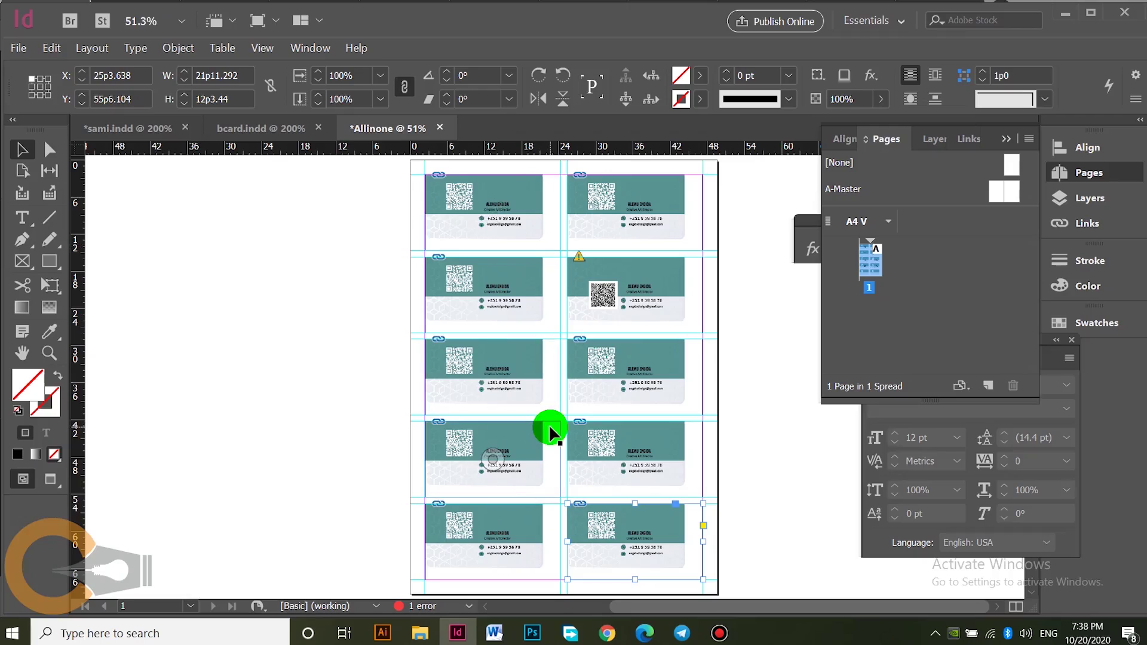
# Step: Update the last outdated bcard.indd link from the Links panel
pyautogui.click(932, 138)
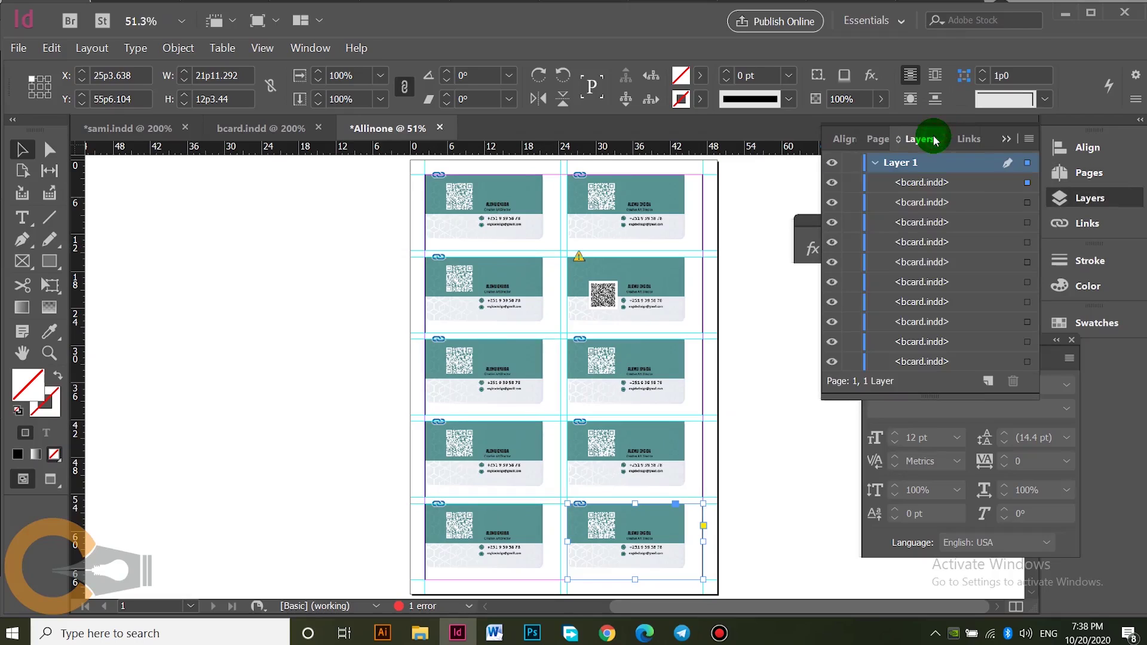
pyautogui.click(969, 141)
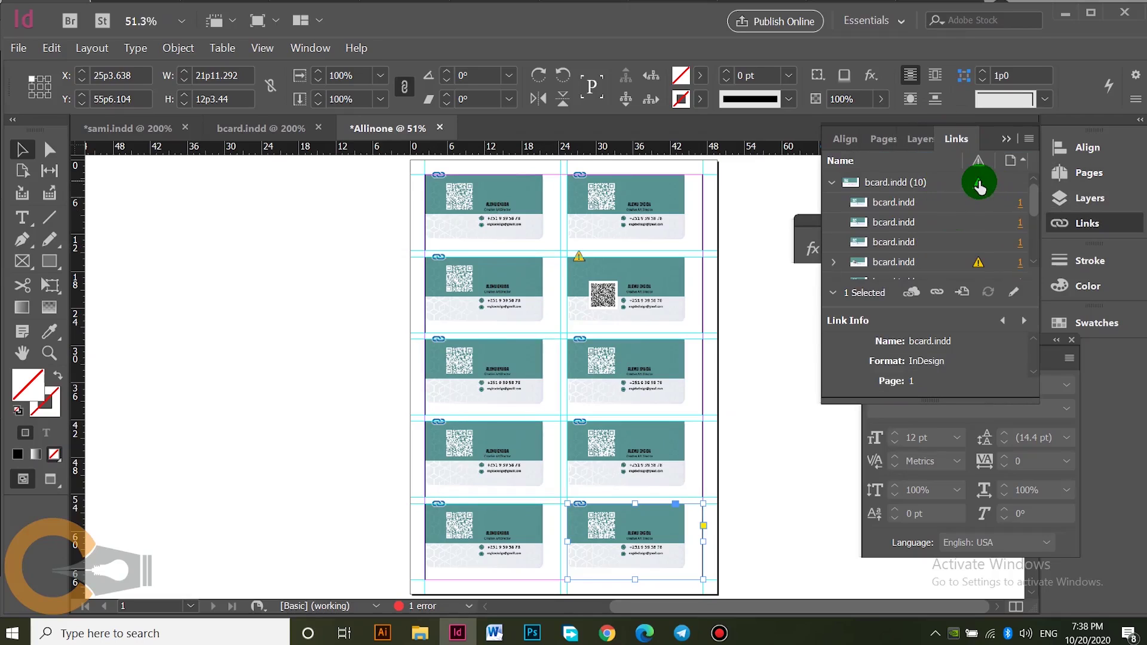
pyautogui.click(986, 289)
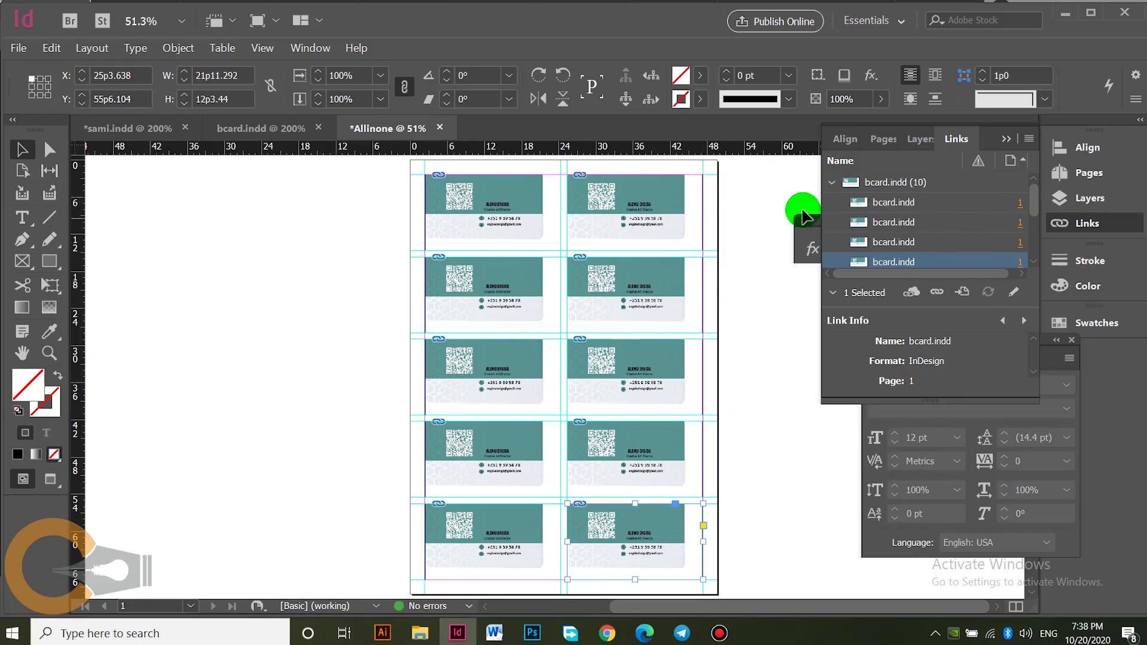
# Step: Switch to the bcard.indd document and deselect its QR code
pyautogui.click(263, 140)
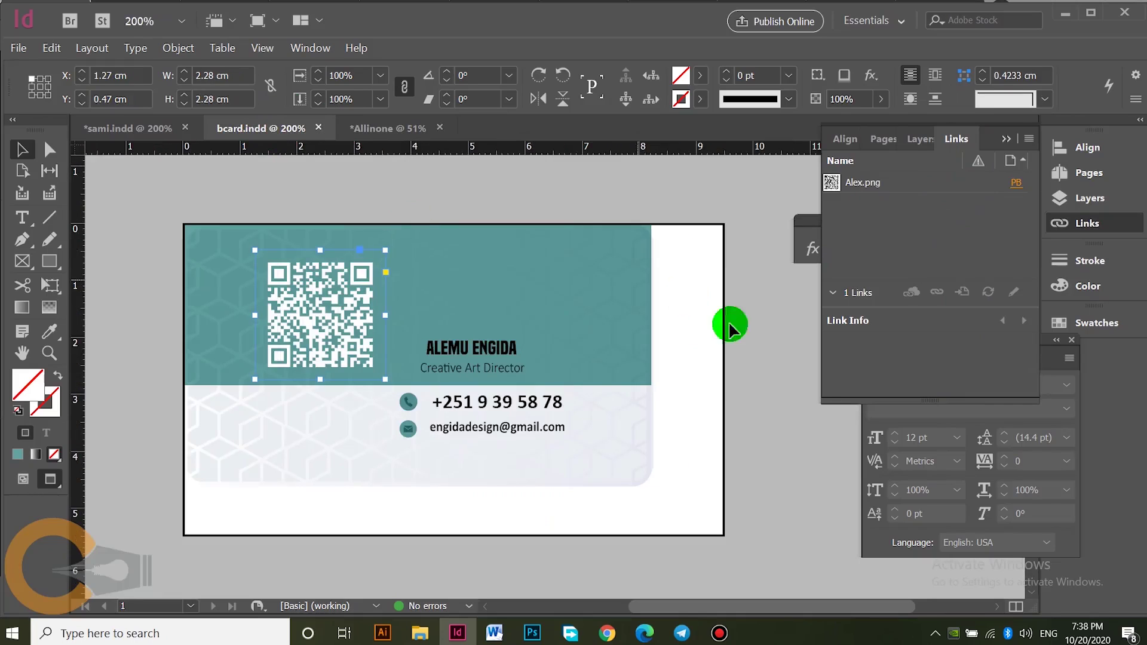
pyautogui.click(730, 448)
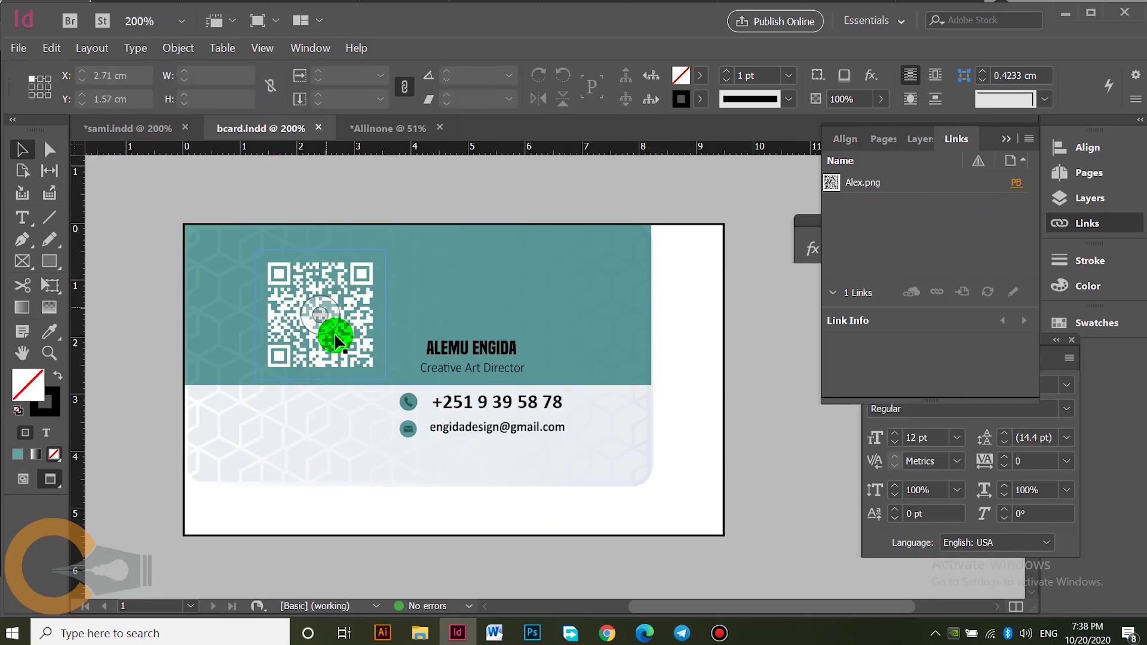